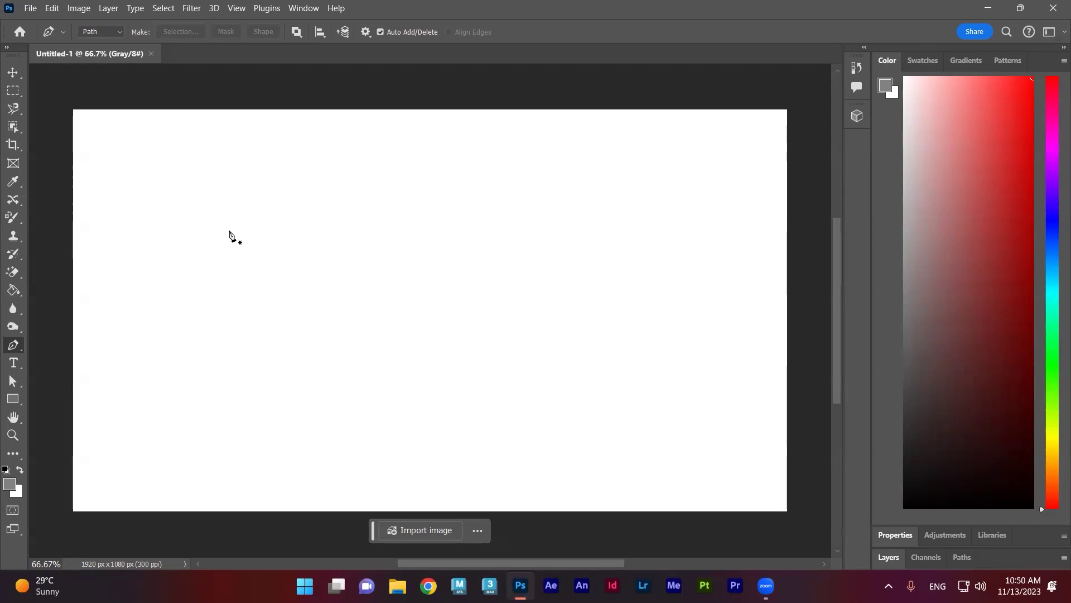
# Place a trial anchor point with the Pen tool and switch its drawing mode from Path to Shape.
pyautogui.click(197, 203)
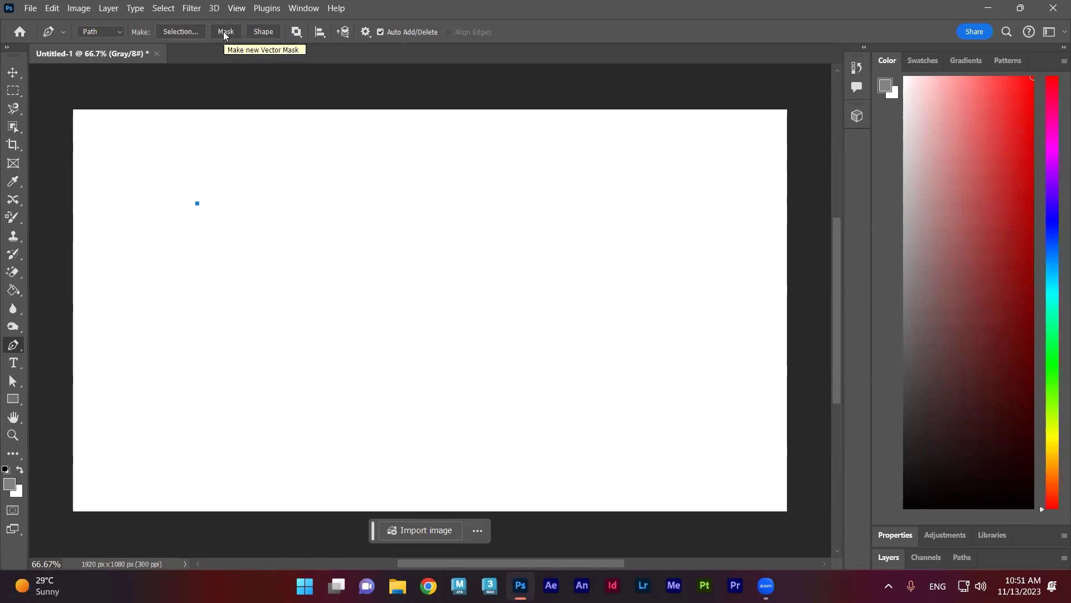
pyautogui.click(114, 32)
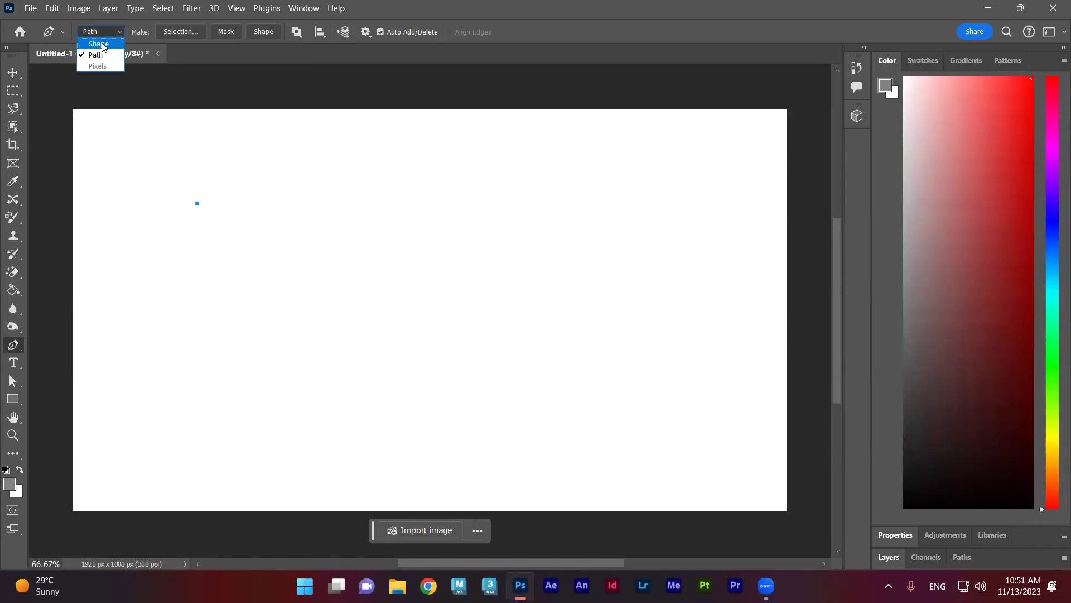
pyautogui.click(99, 44)
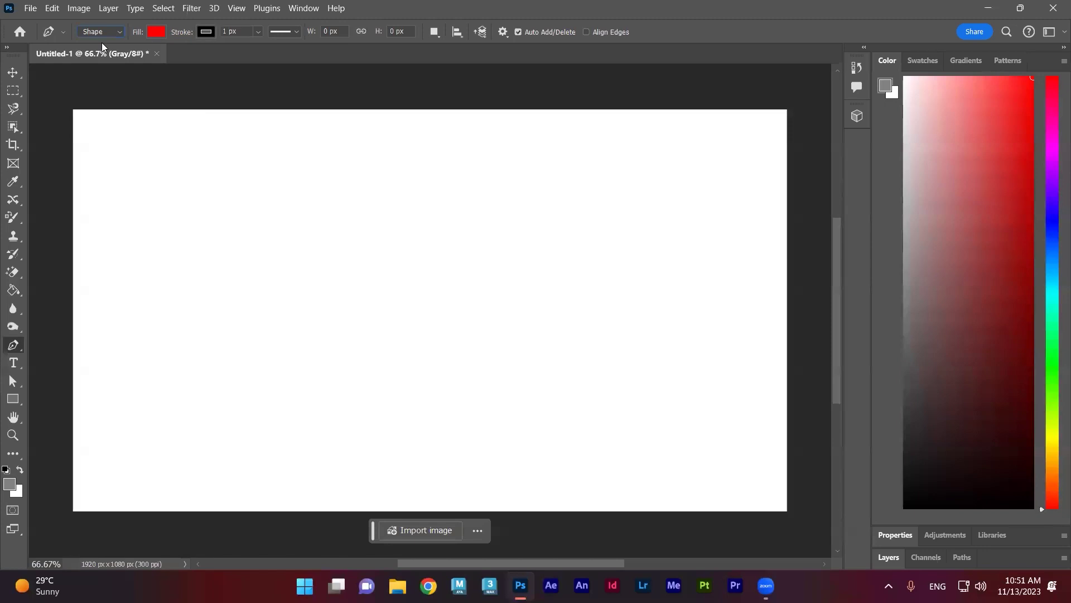
# Draw a closed grey shape with straight and curved edges using the Pen tool, about 541 px wide and 391 px high.
pyautogui.click(166, 226)
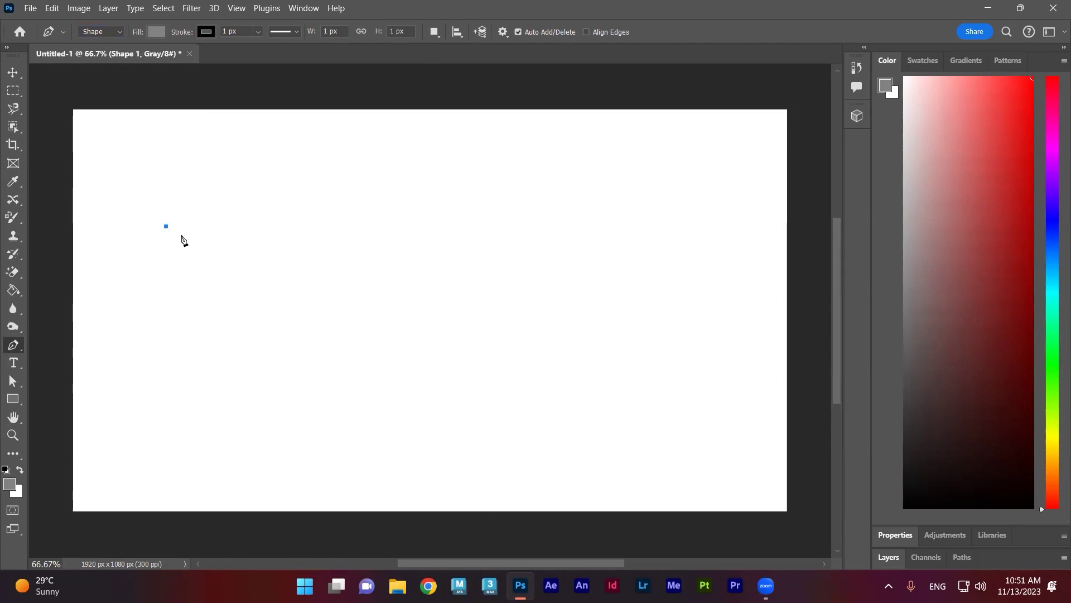
pyautogui.click(234, 189)
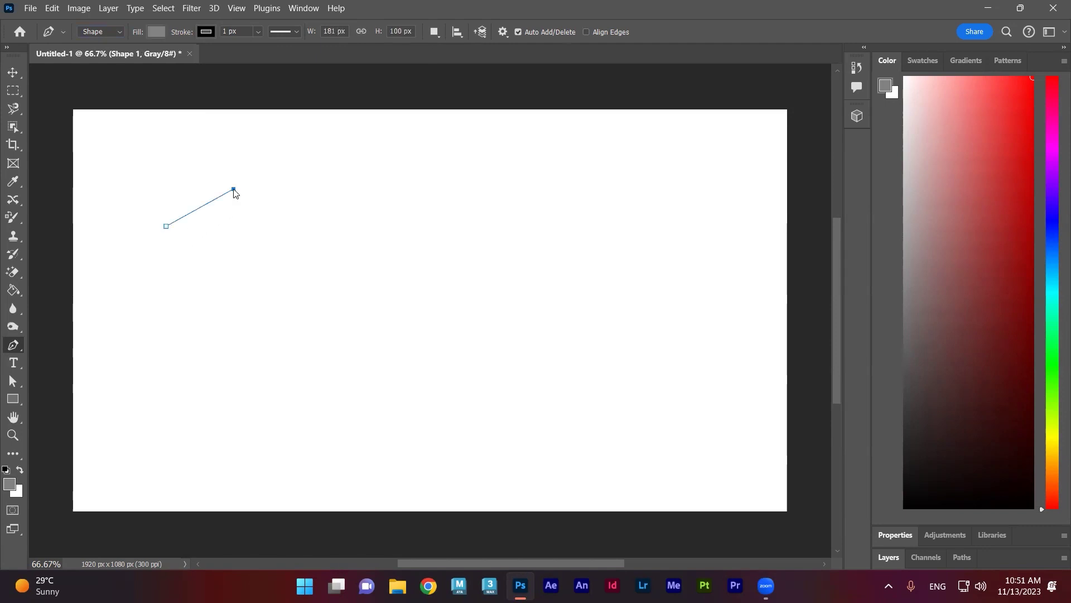
pyautogui.click(282, 239)
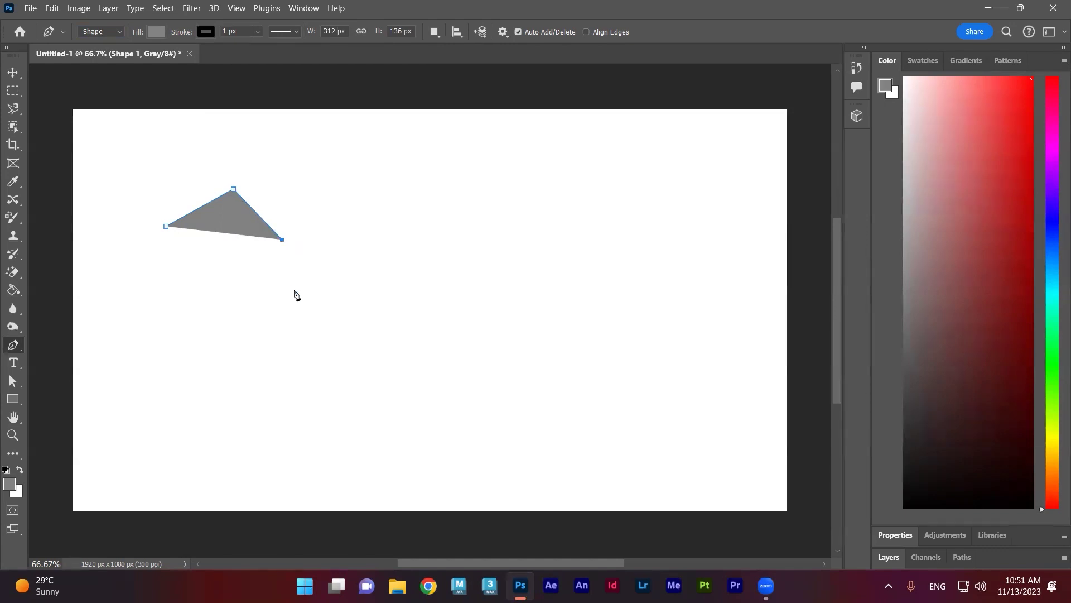
pyautogui.moveTo(294, 289); pyautogui.dragTo(277, 315)
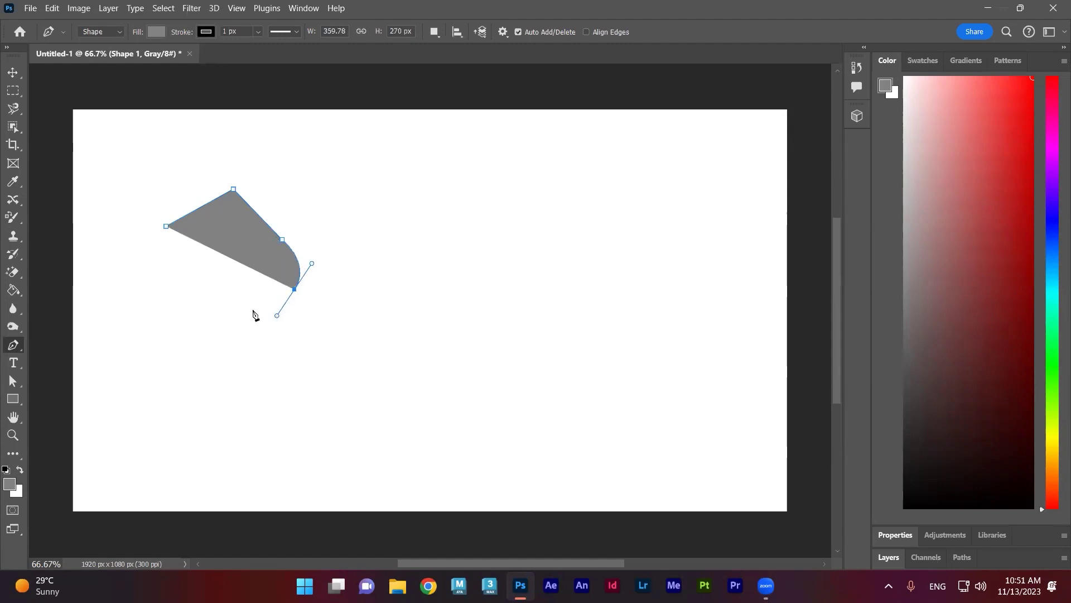
pyautogui.moveTo(218, 334); pyautogui.dragTo(96, 287)
pyautogui.moveTo(101, 241); pyautogui.dragTo(96, 226)
pyautogui.moveTo(128, 193); pyautogui.dragTo(148, 196)
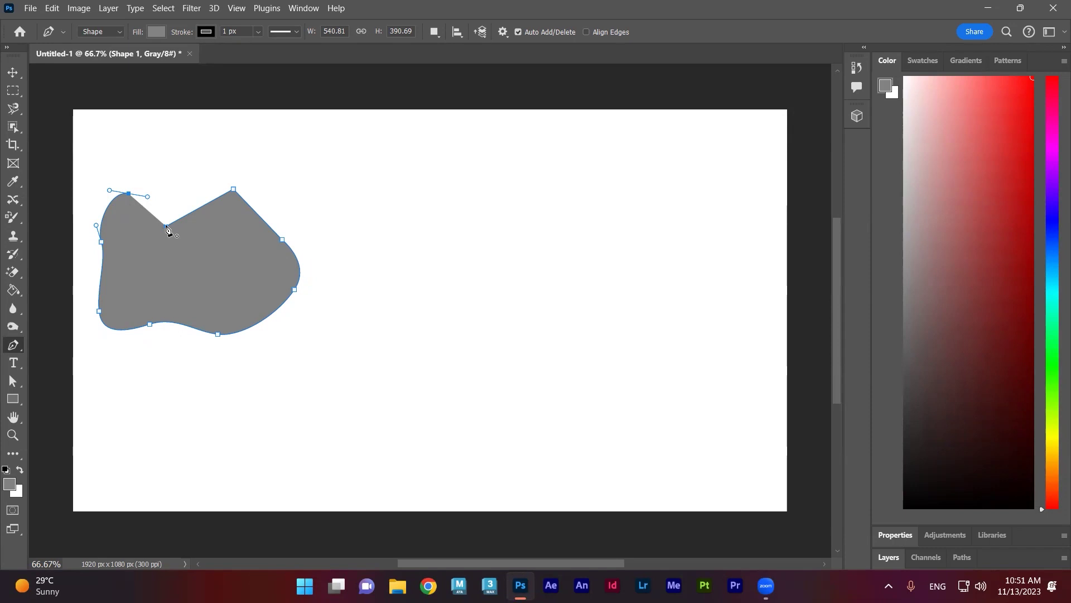
pyautogui.click(166, 226)
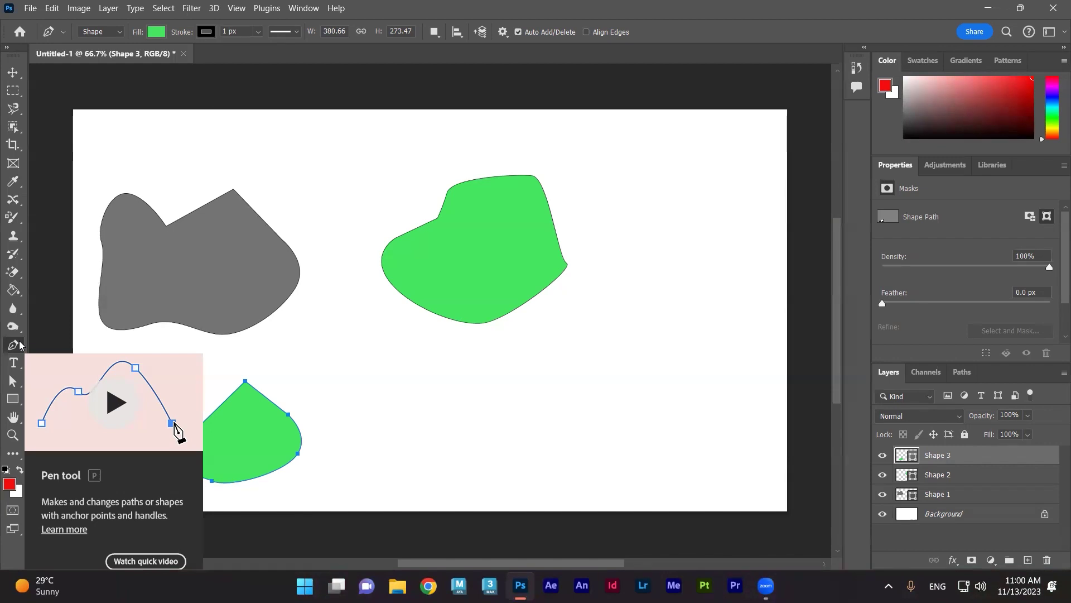
# Delete the upper green shape, the grey shape and the white background layer.
pyautogui.click(13, 73)
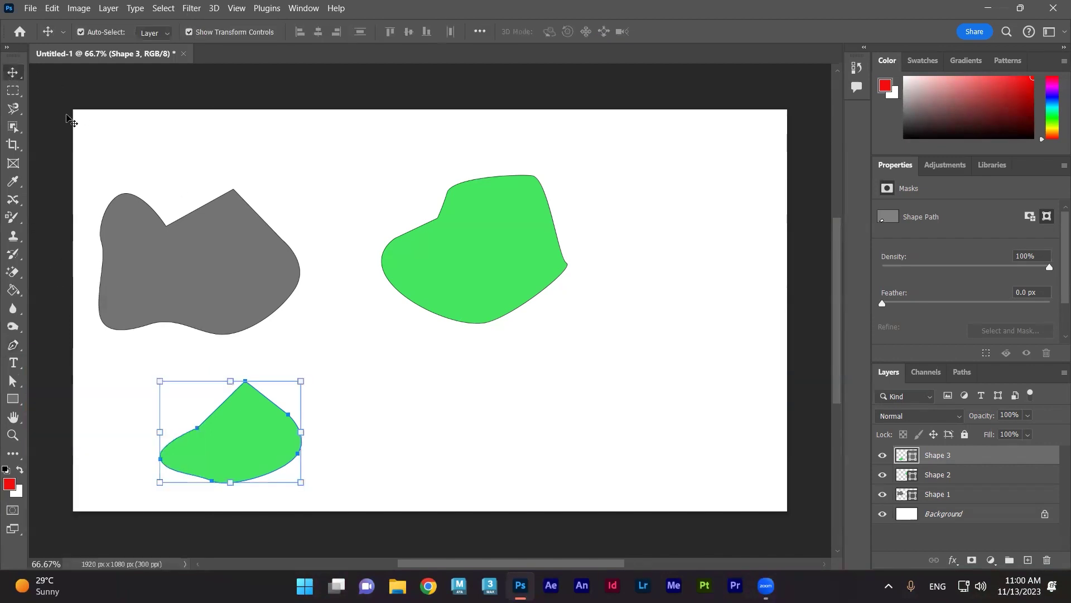
pyautogui.click(484, 275)
pyautogui.press('Delete')
pyautogui.press('Delete')
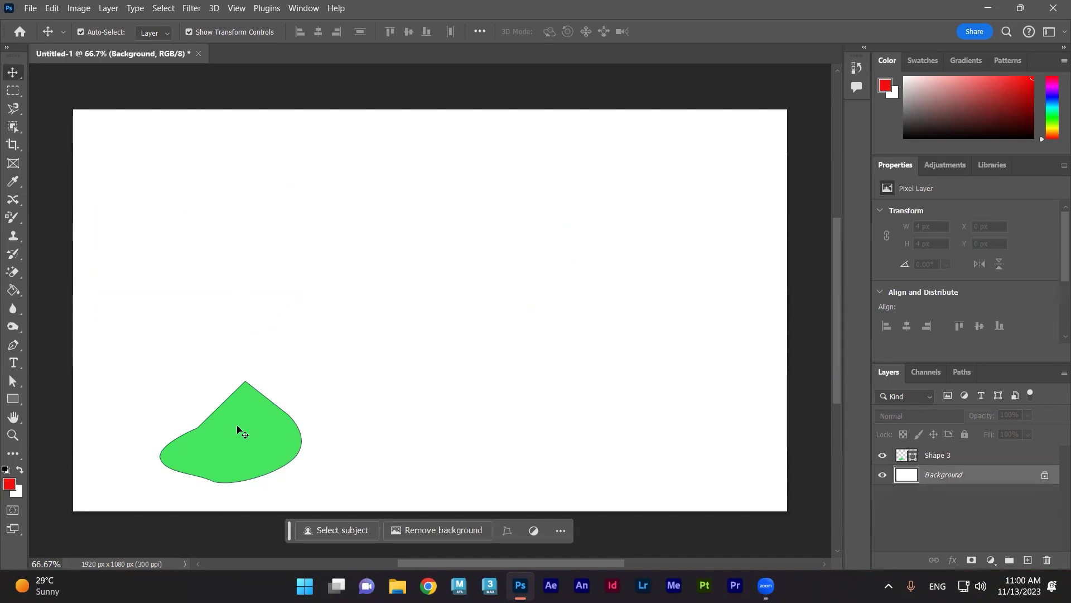
pyautogui.press('Delete')
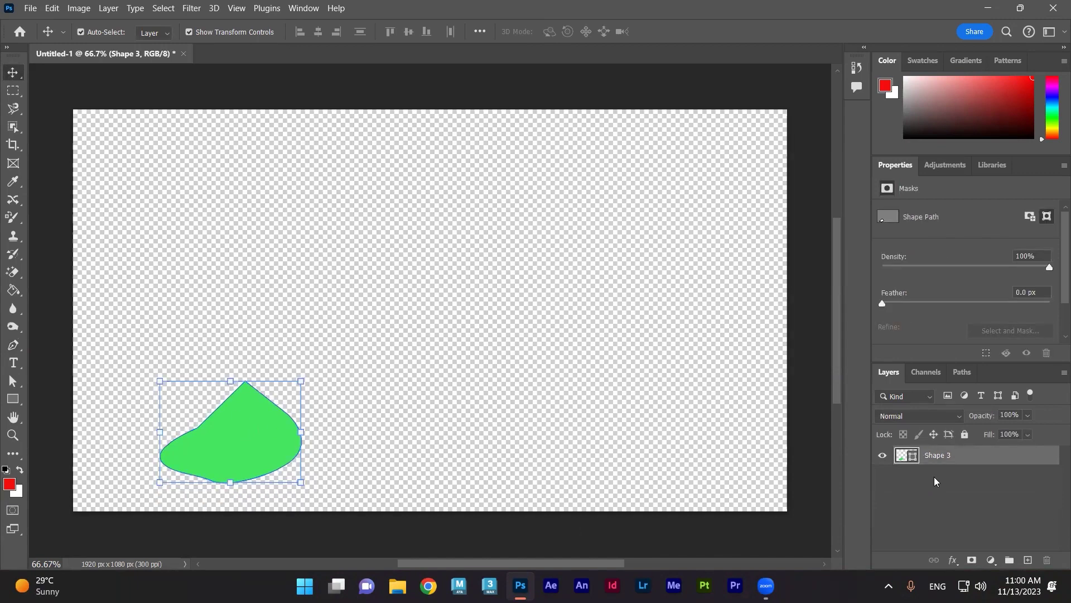
# Add a new empty layer and delete the layer of the remaining green shape.
pyautogui.moveTo(256, 433); pyautogui.dragTo(468, 260)
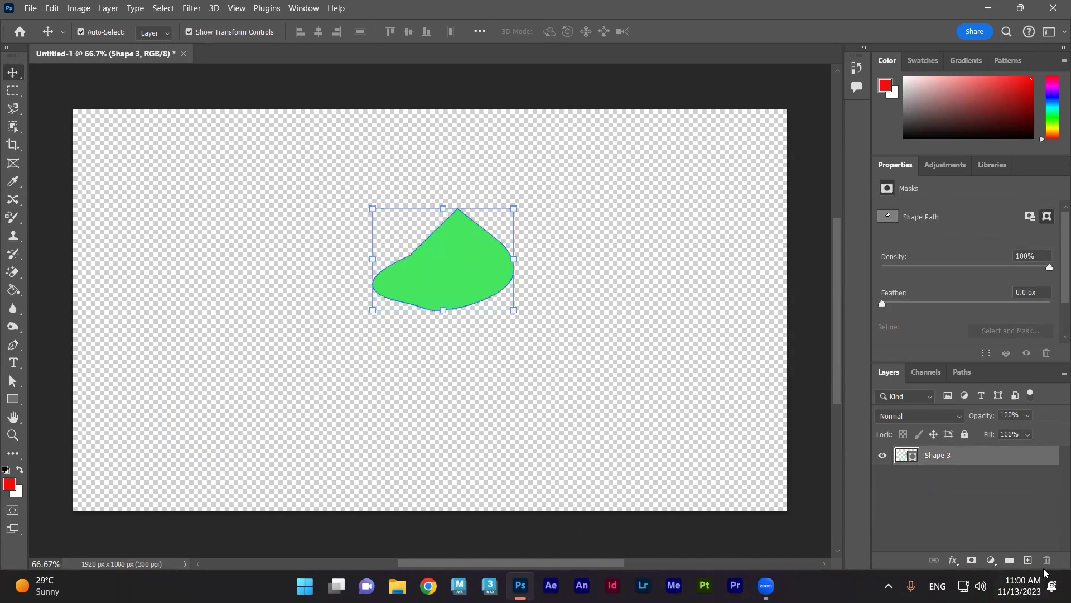
pyautogui.click(1028, 560)
pyautogui.click(942, 475)
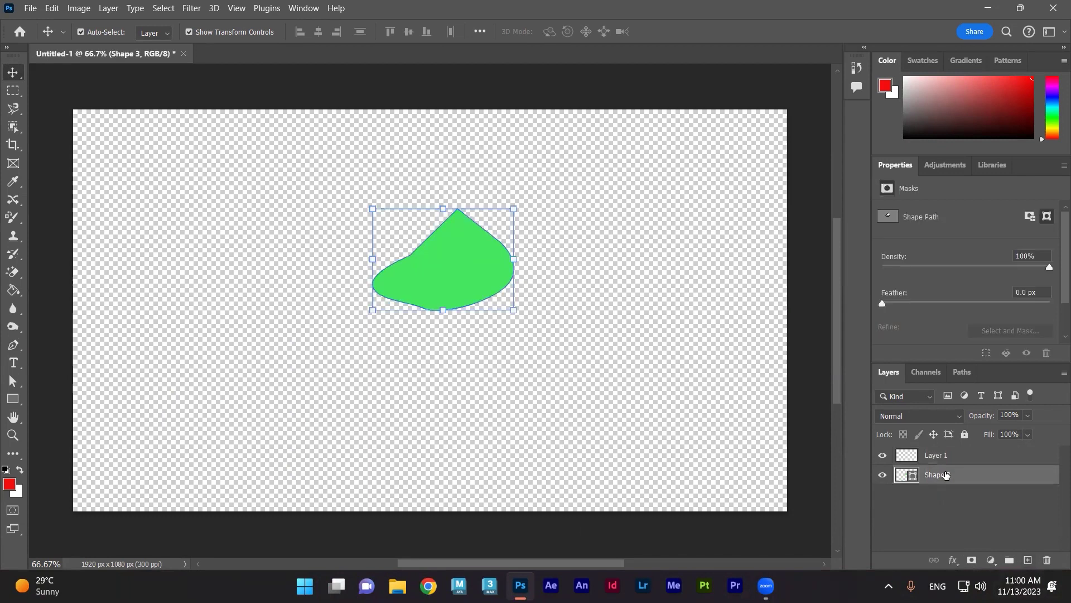
pyautogui.press('Delete')
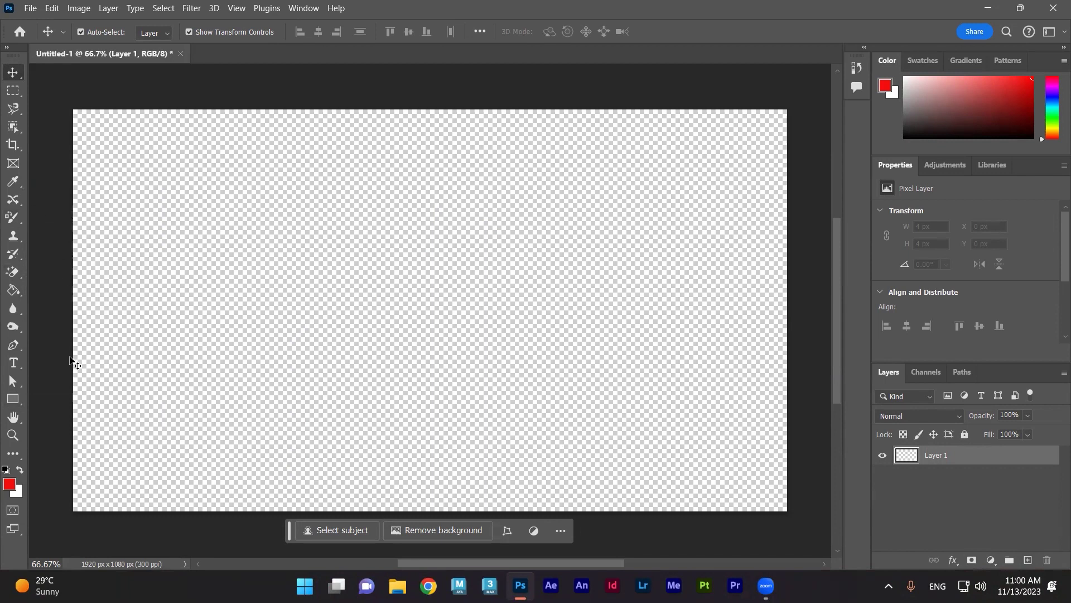
# Draw a closed red letter S with the Pen tool in Shape mode, about 146 px wide and 282 px high.
pyautogui.click(14, 345)
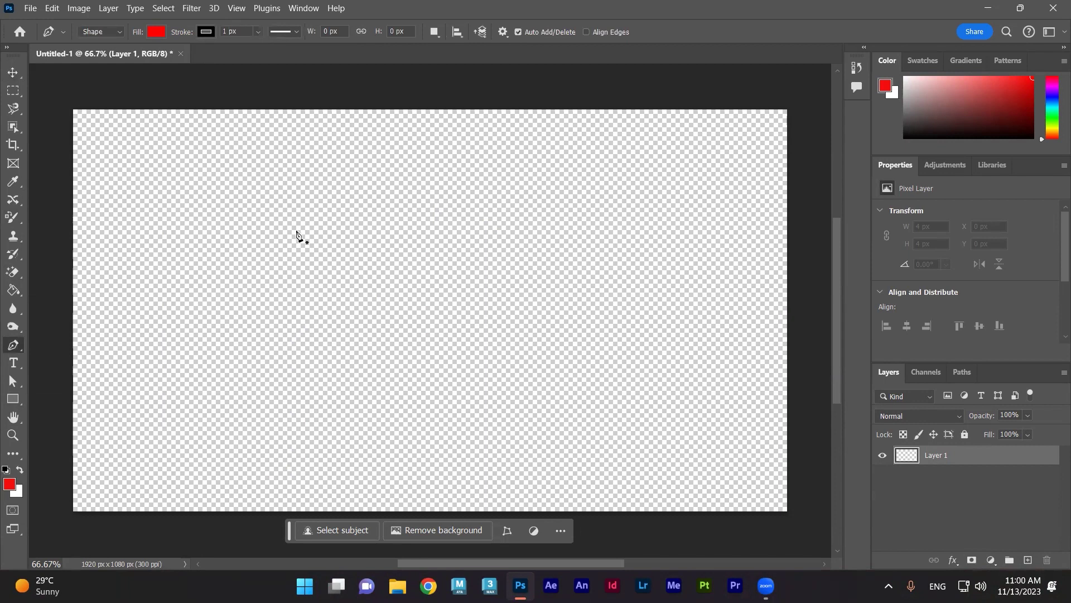
pyautogui.click(218, 251)
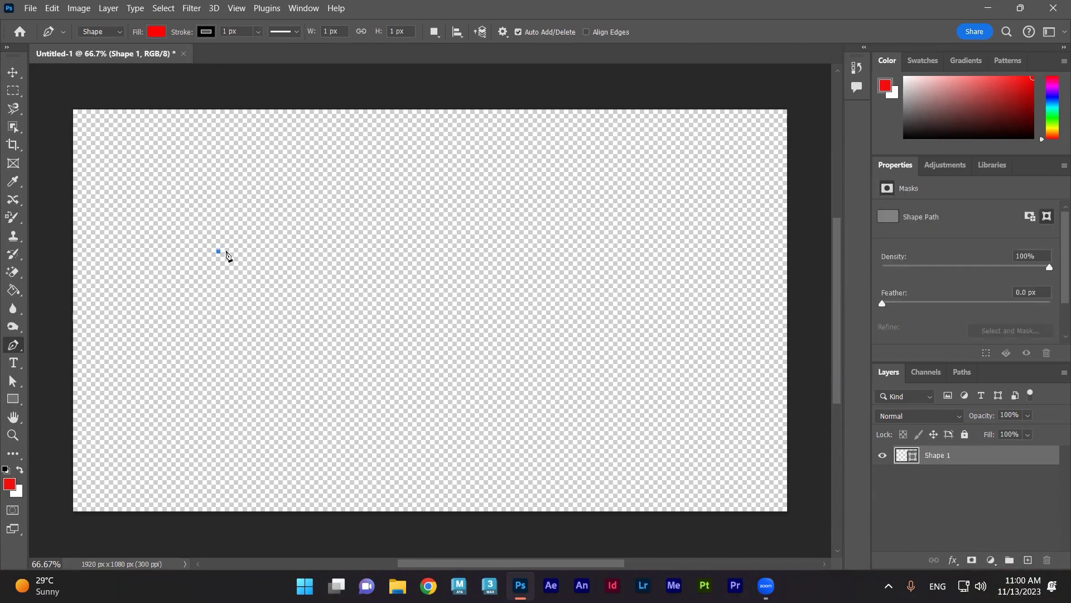
pyautogui.click(227, 247)
pyautogui.moveTo(231, 240); pyautogui.dragTo(227, 327)
pyautogui.hotkey('ctrl', 'z')
pyautogui.click(230, 312)
pyautogui.click(229, 301)
pyautogui.click(227, 286)
pyautogui.click(219, 274)
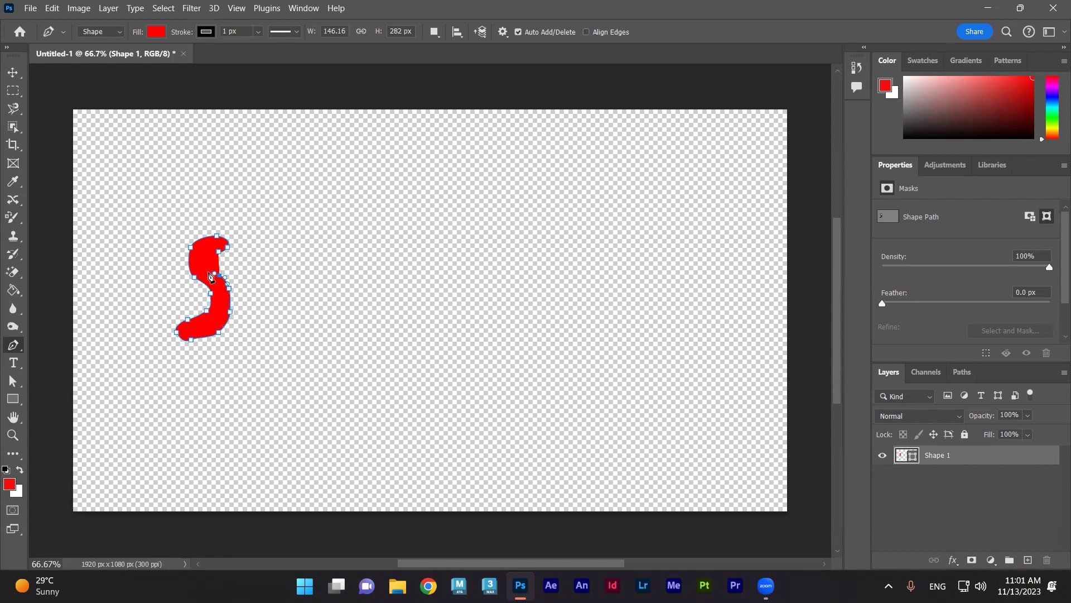
pyautogui.click(199, 261)
pyautogui.click(206, 251)
pyautogui.click(217, 253)
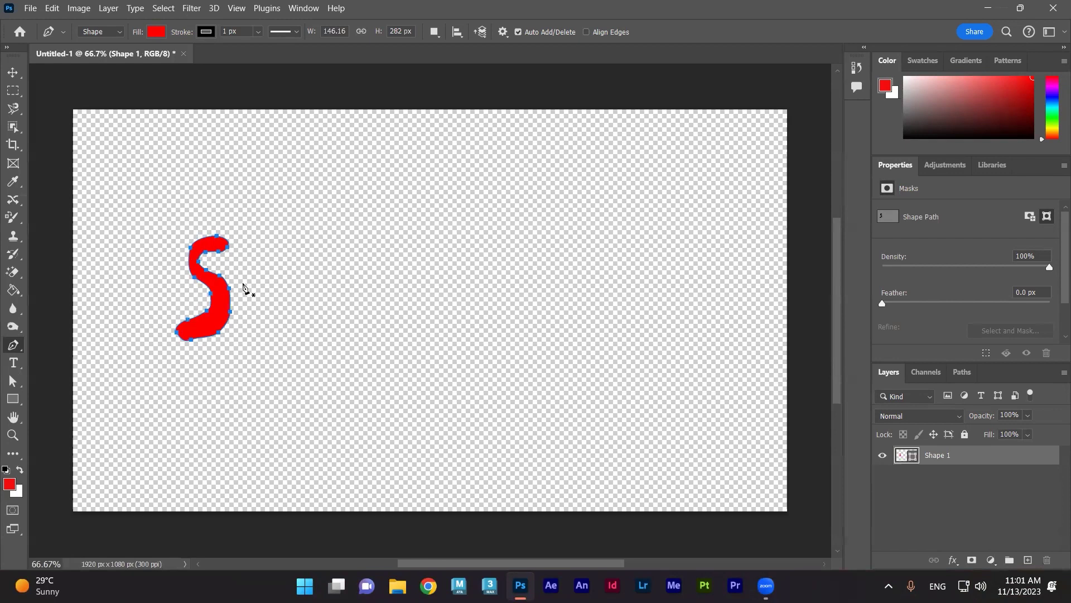
# Try to adjust the outer curve of the S's upper bowl with the Convert Point tool.
pyautogui.scroll(1, 125, 268)
pyautogui.scroll(3, 125, 268)
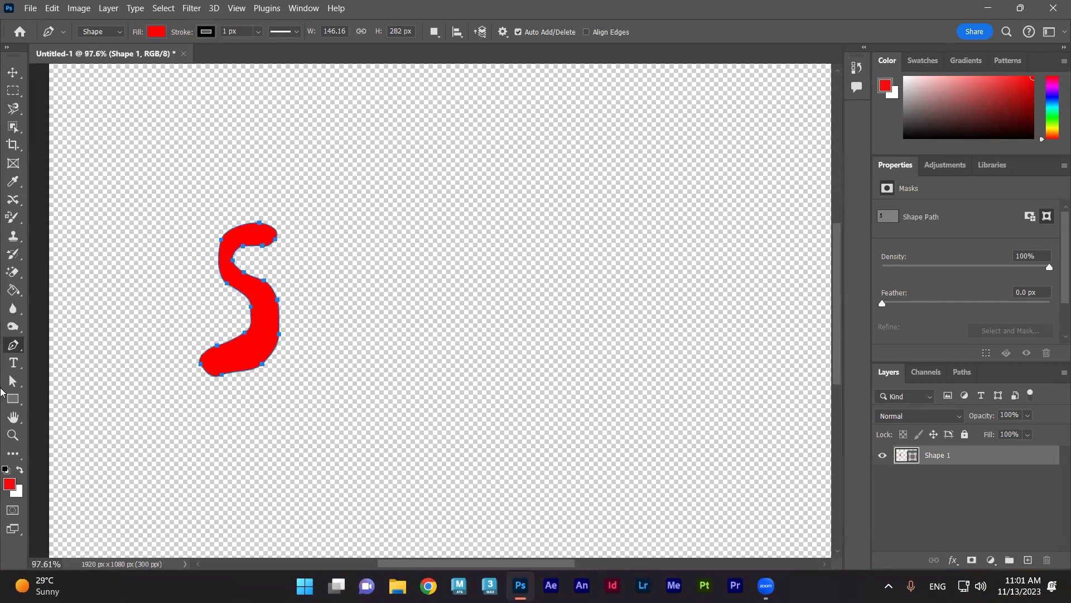
pyautogui.rightClick(12, 345)
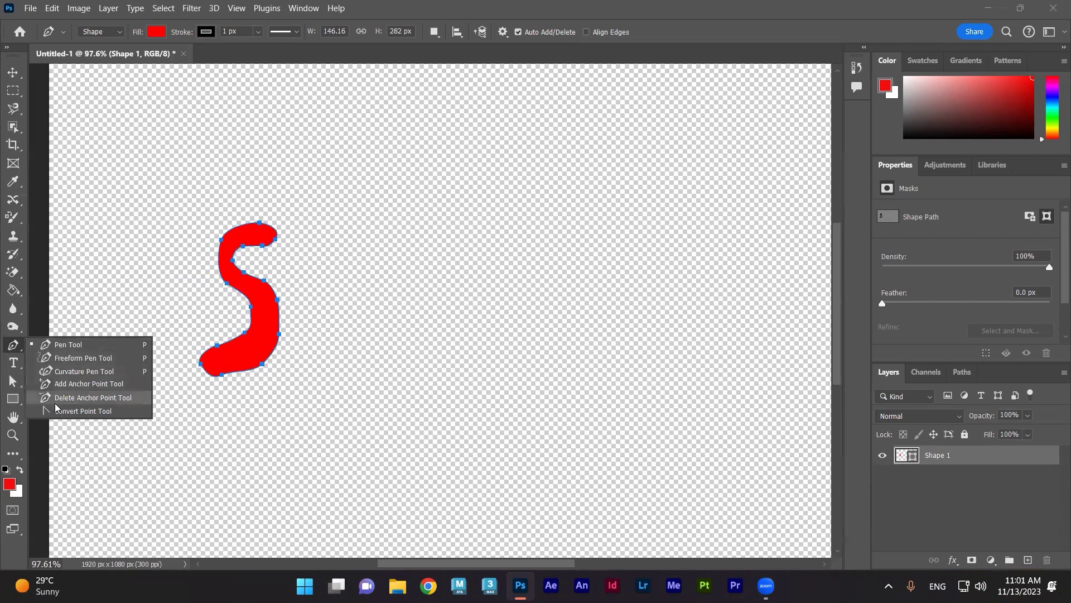
pyautogui.click(83, 411)
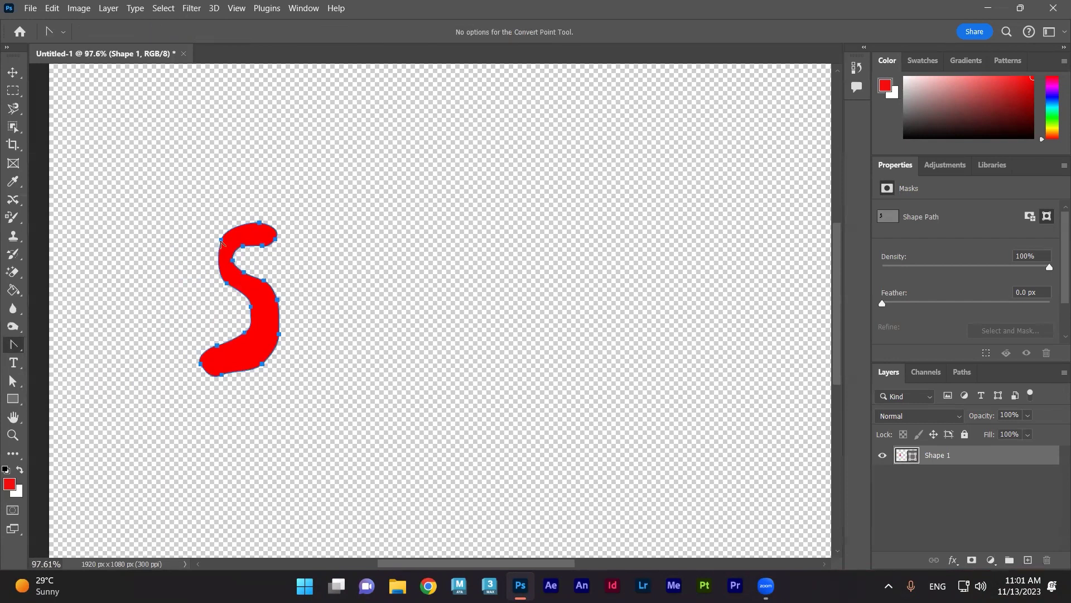
pyautogui.moveTo(218, 249); pyautogui.dragTo(217, 254)
pyautogui.press('v')
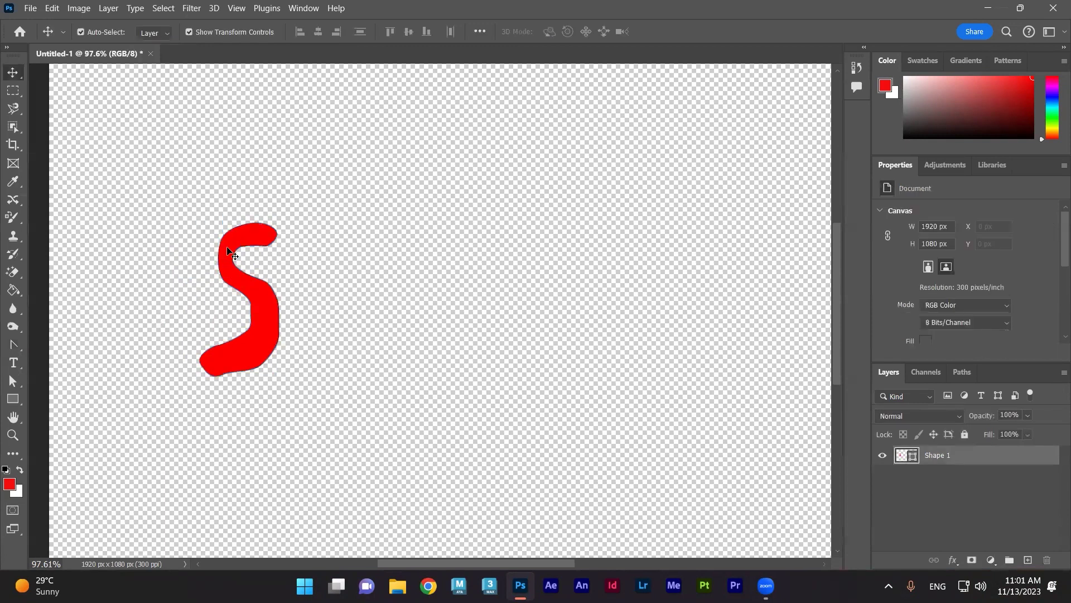
pyautogui.moveTo(13, 344); pyautogui.dragTo(46, 343)
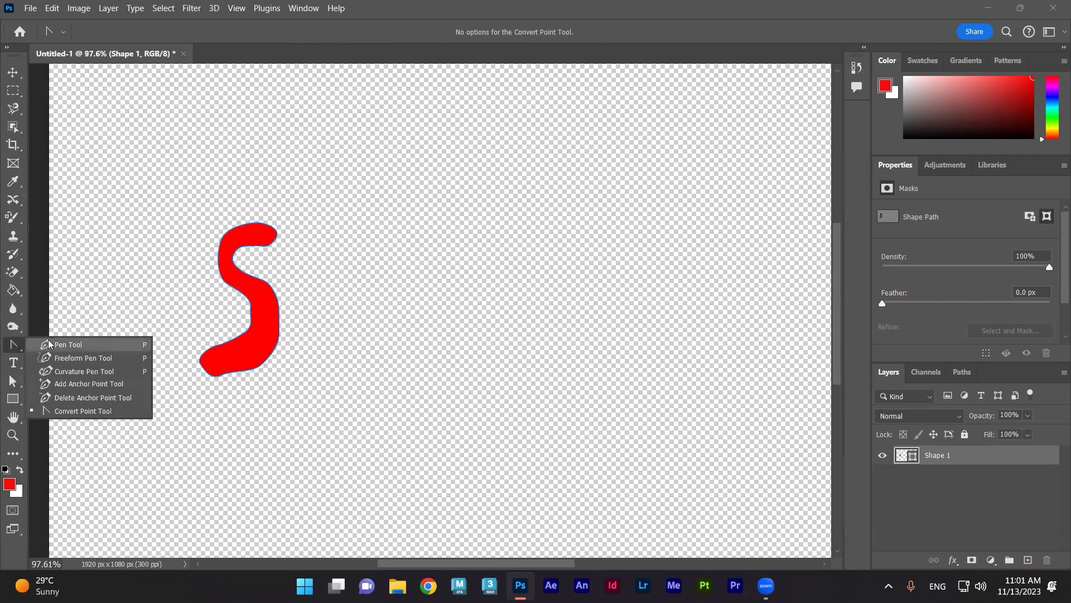
pyautogui.click(49, 344)
pyautogui.click(227, 257)
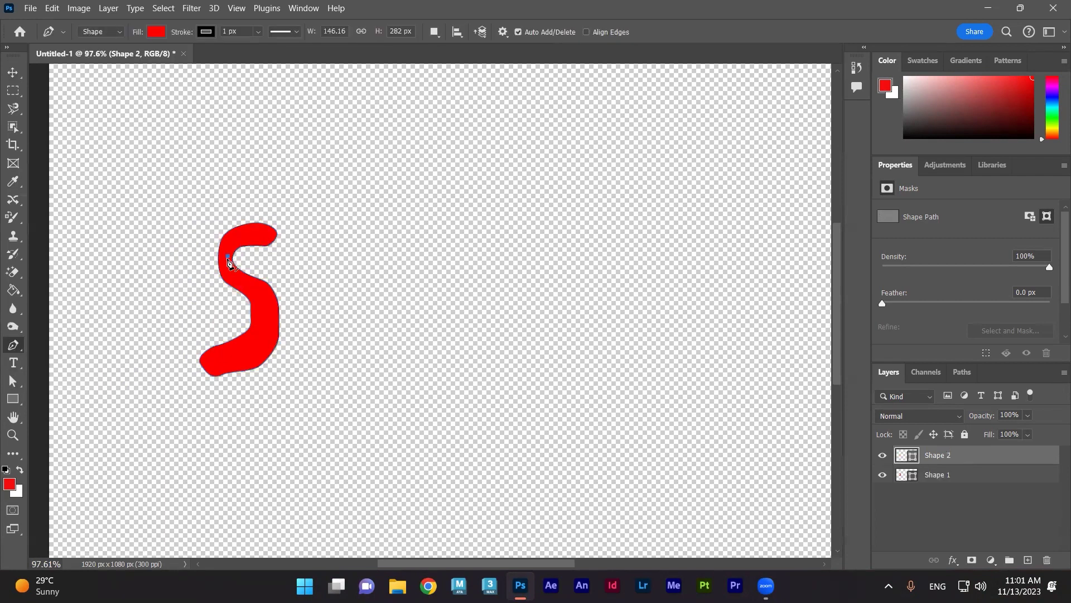
pyautogui.hotkey('ctrl', 'z')
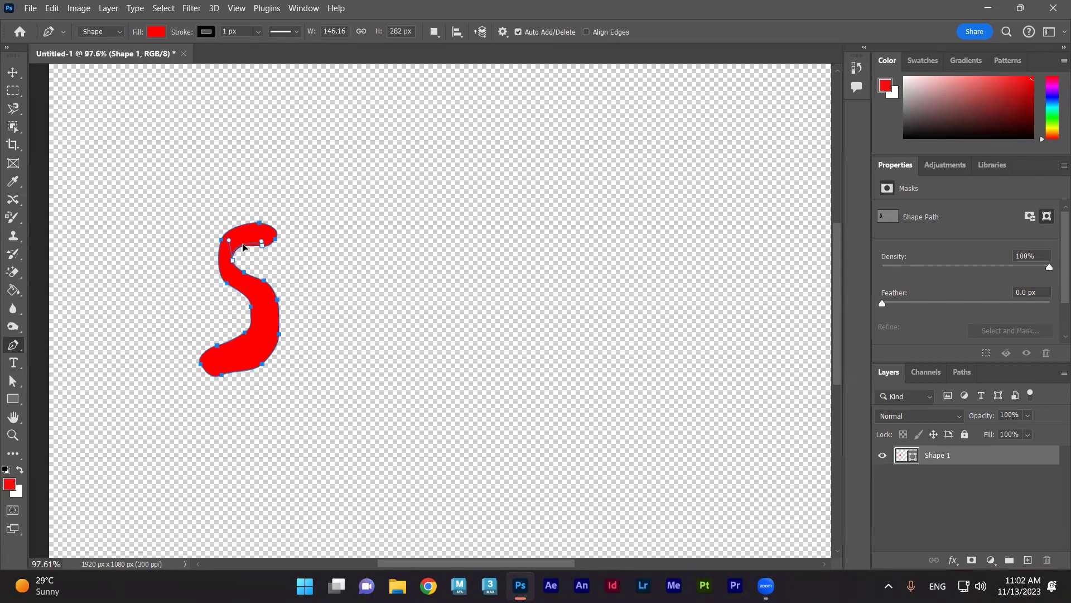
pyautogui.click(12, 349)
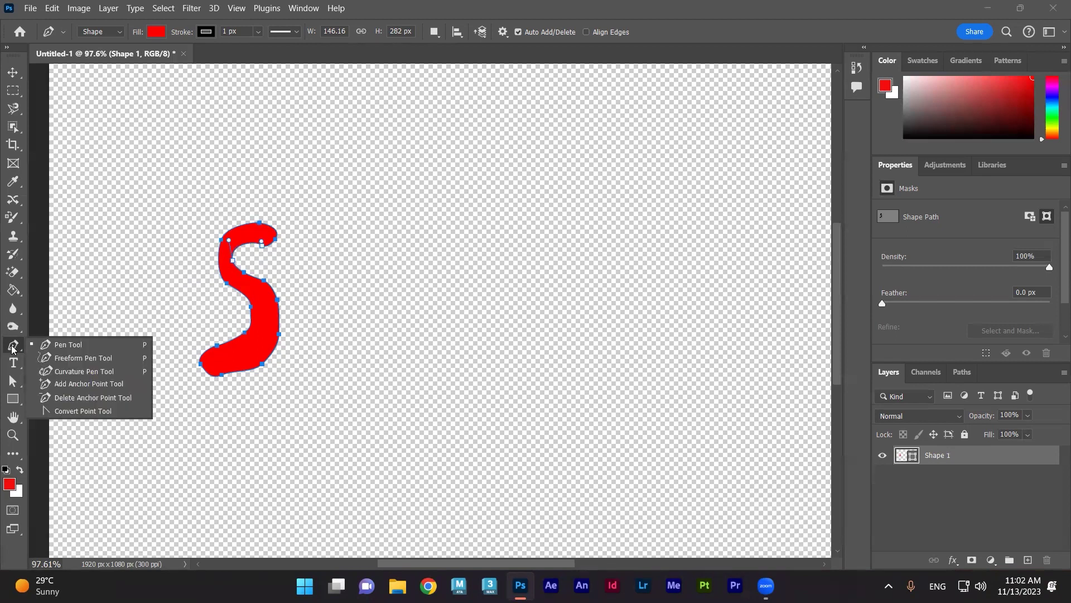
pyautogui.click(14, 349)
pyautogui.click(233, 254)
pyautogui.hotkey('ctrl', 'z')
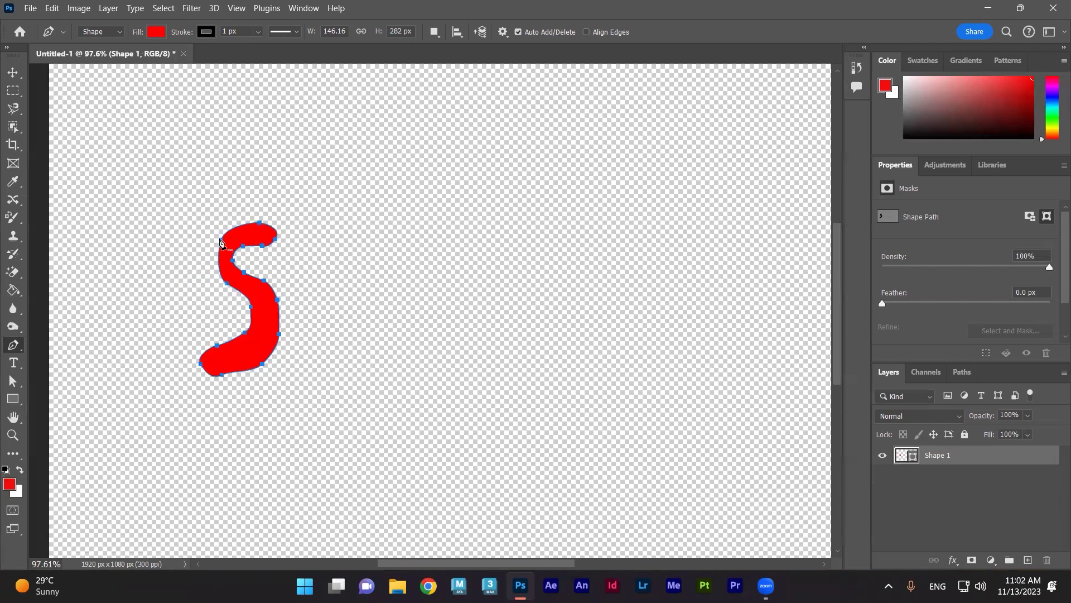
# Smooth the outer and inner curves of the S's upper bowl with the Convert Point tool.
pyautogui.rightClick(15, 349)
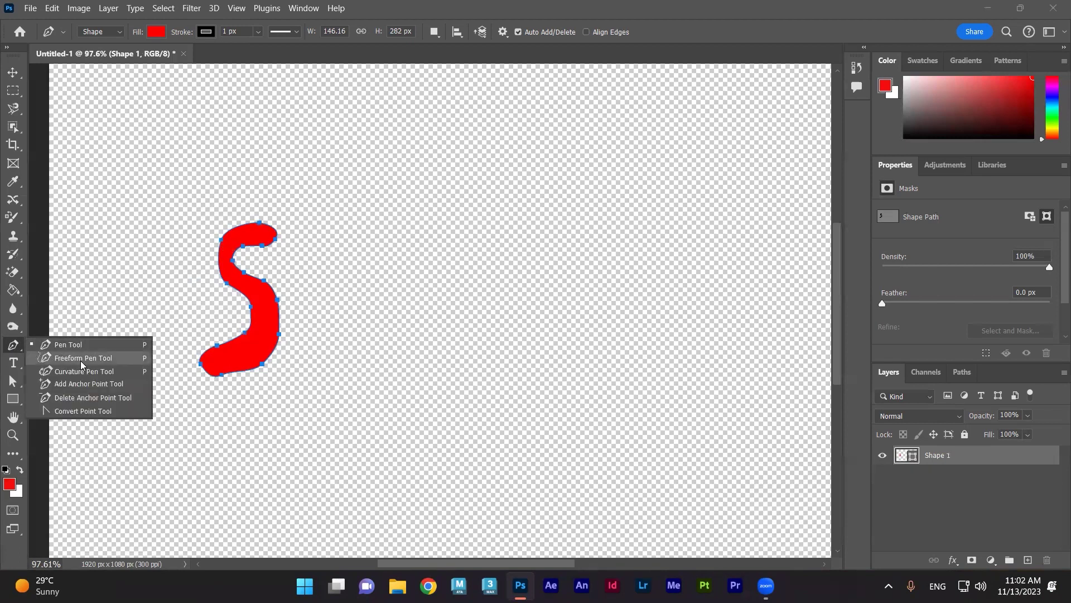
pyautogui.click(83, 412)
pyautogui.moveTo(221, 242); pyautogui.dragTo(215, 256)
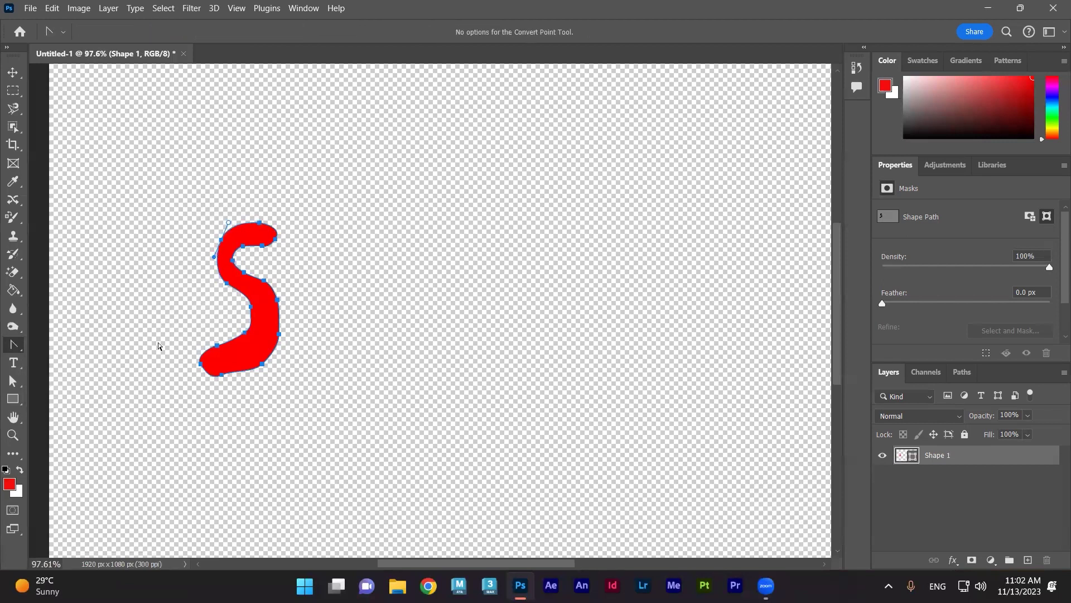
pyautogui.moveTo(234, 257); pyautogui.dragTo(233, 252)
# Round the inner curve of the S's lower bowl and the underside of its tail with the Convert Point tool.
pyautogui.moveTo(251, 307); pyautogui.dragTo(250, 326)
pyautogui.moveTo(243, 334); pyautogui.dragTo(244, 340)
pyautogui.click(244, 343)
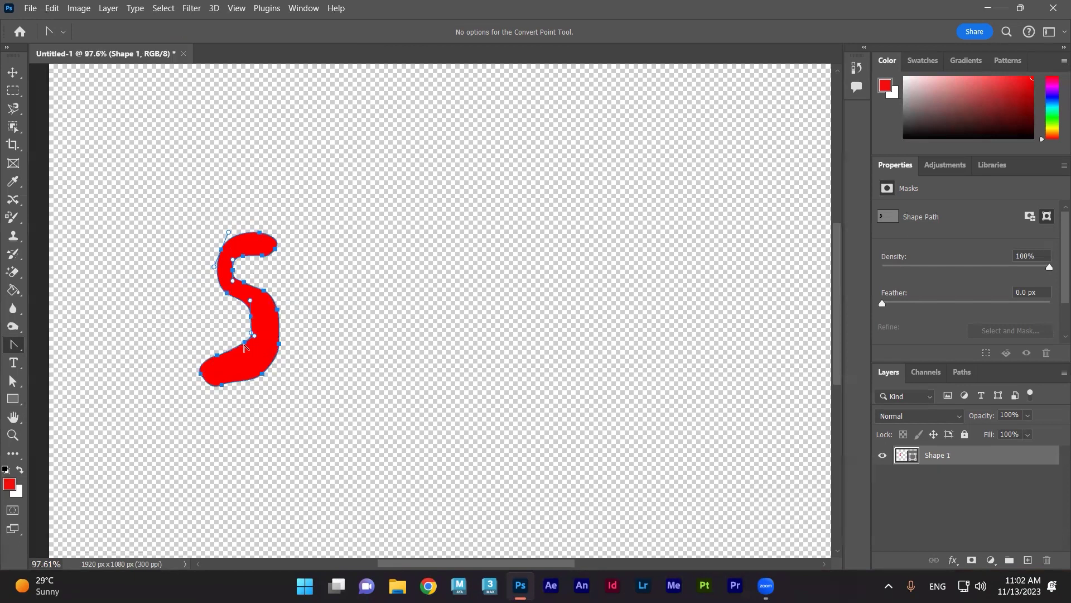
pyautogui.click(229, 356)
pyautogui.click(235, 352)
pyautogui.moveTo(222, 386); pyautogui.dragTo(233, 389)
# Draw a closed red letter A without a crossbar beside the S using the Pen tool, about 188 px wide and 256 px high.
pyautogui.rightClick(12, 344)
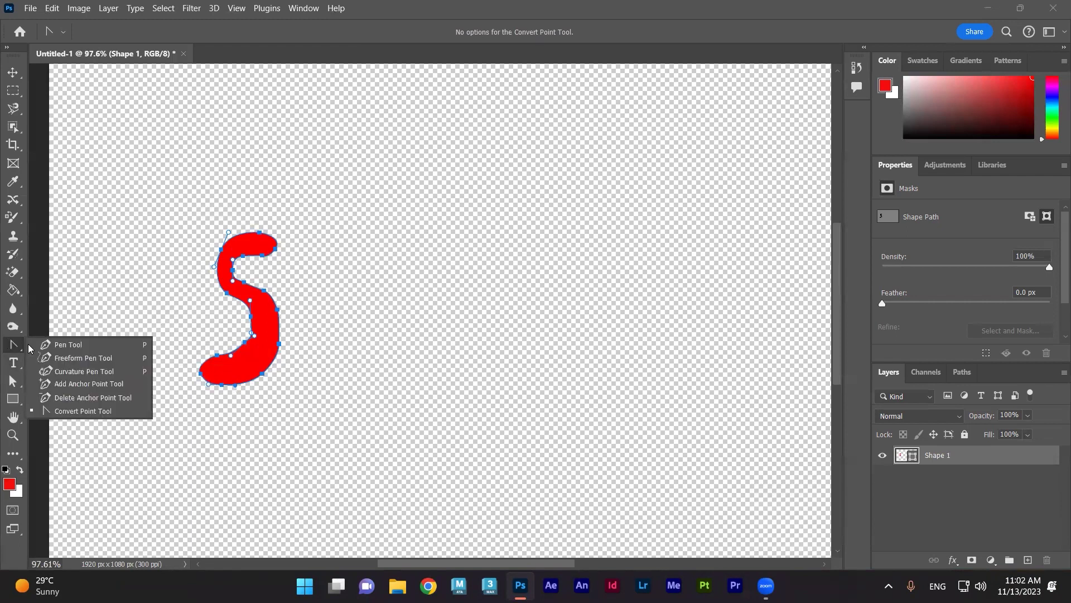
pyautogui.click(57, 347)
pyautogui.click(287, 379)
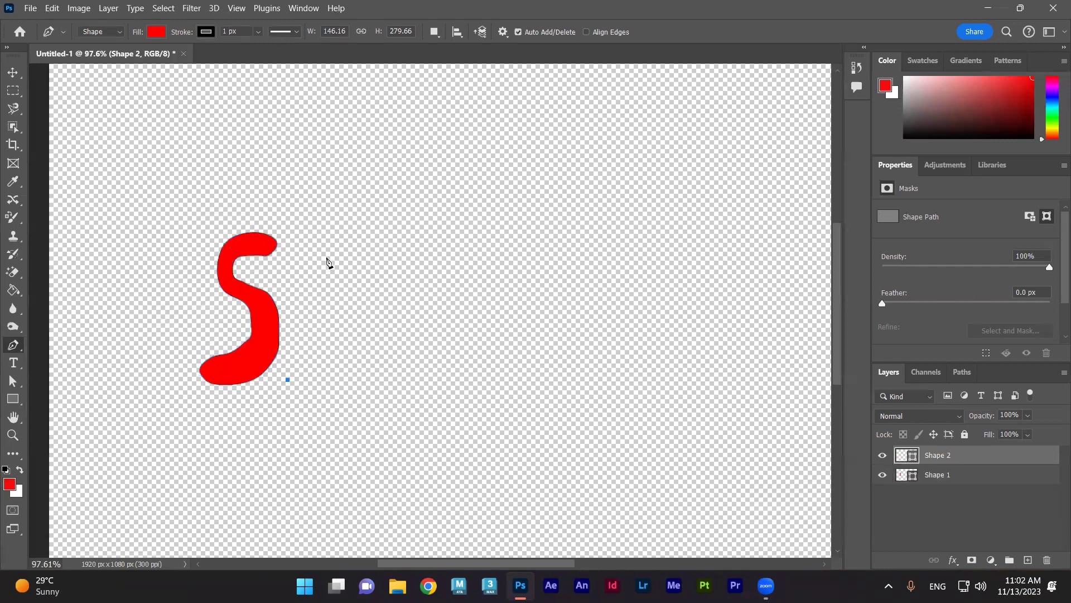
pyautogui.click(330, 240)
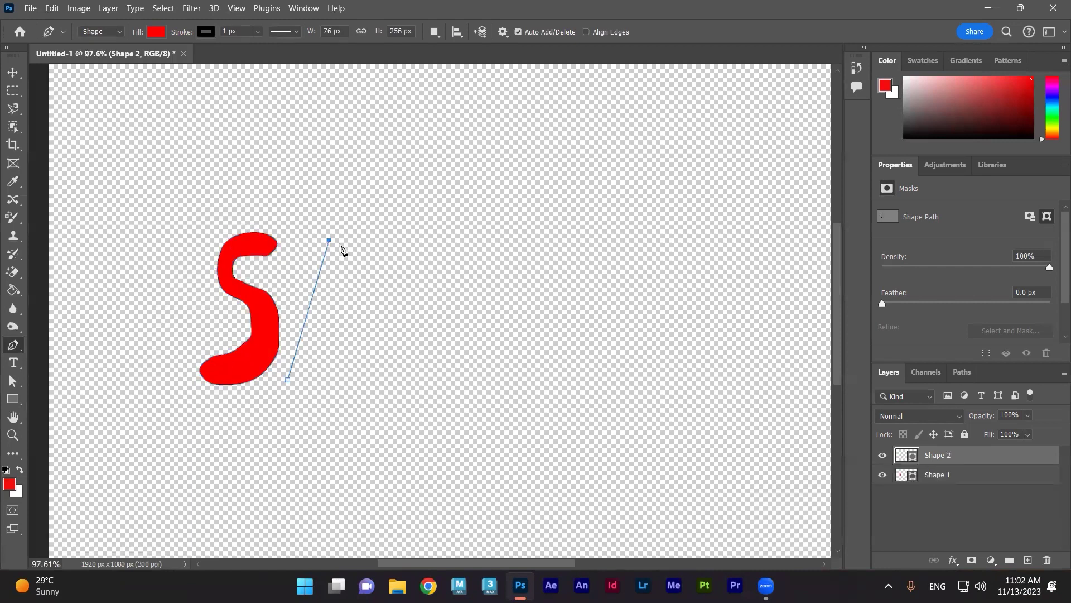
pyautogui.click(390, 360)
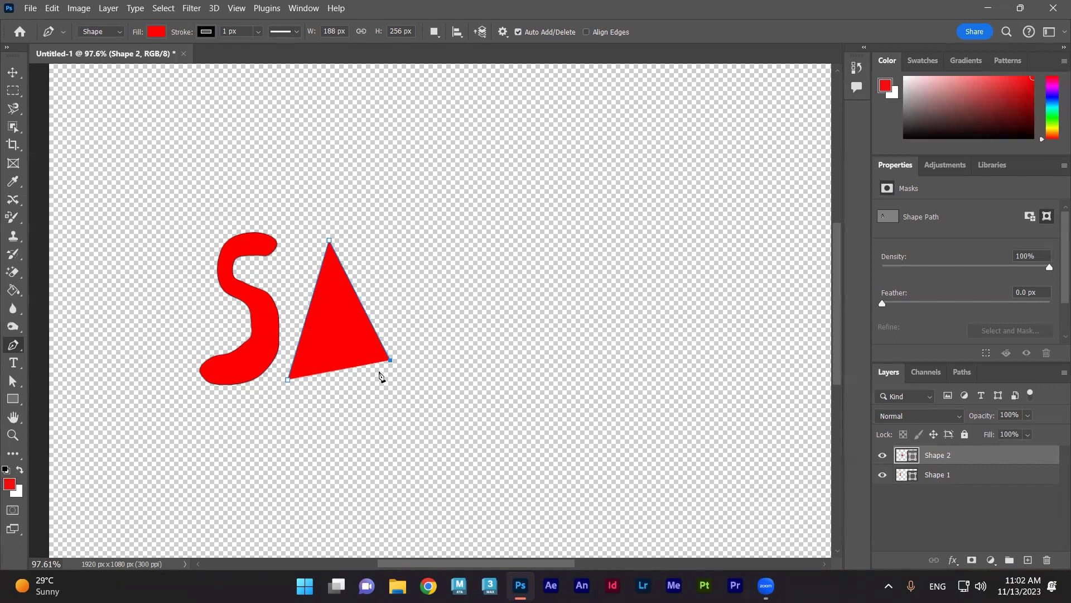
pyautogui.click(375, 368)
pyautogui.click(340, 291)
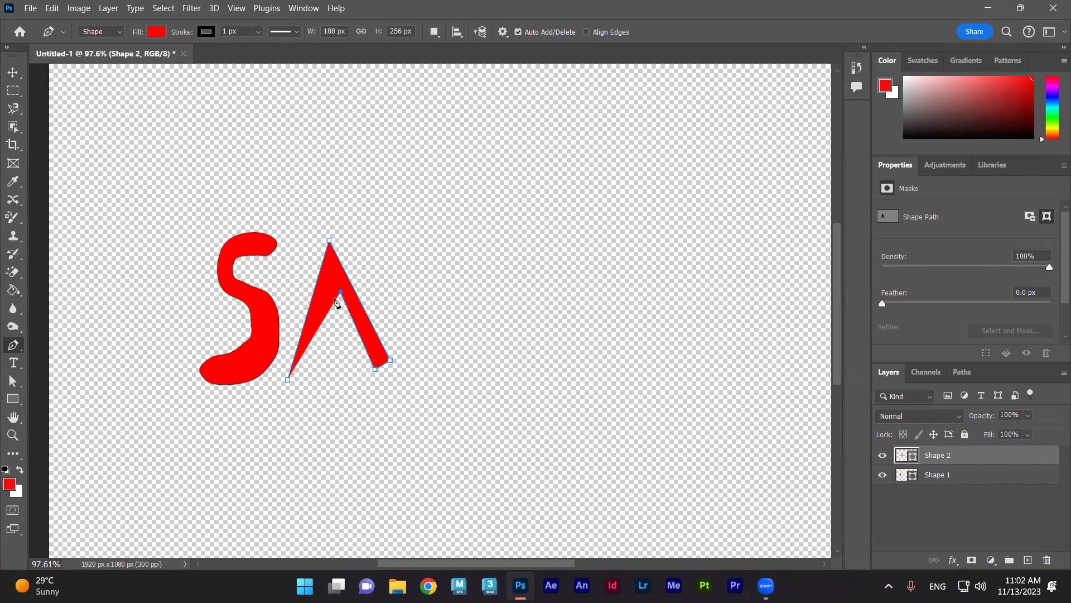
pyautogui.click(317, 366)
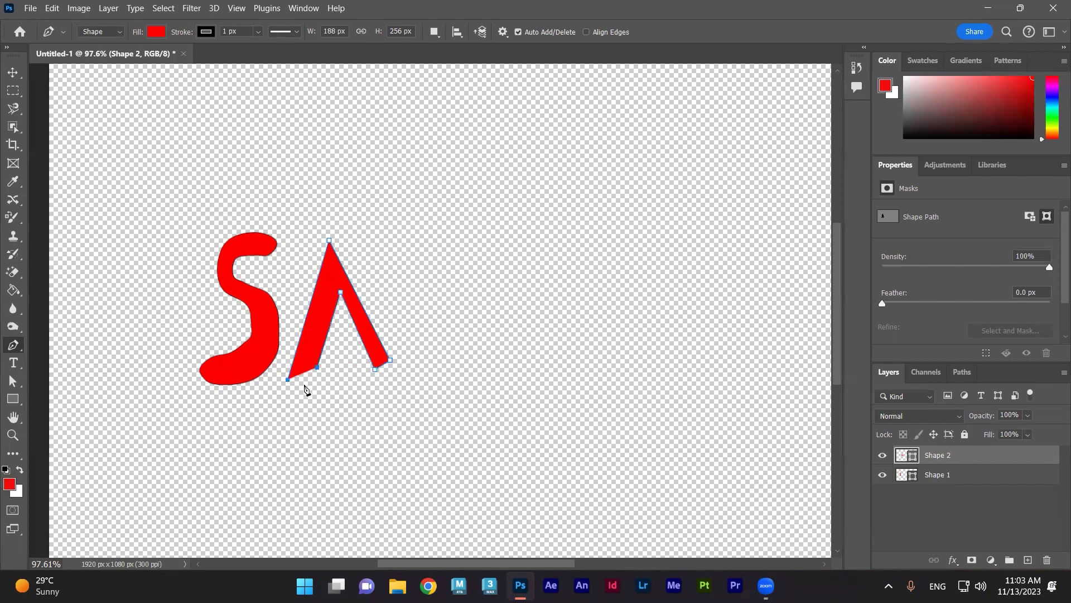
pyautogui.click(315, 376)
pyautogui.click(287, 381)
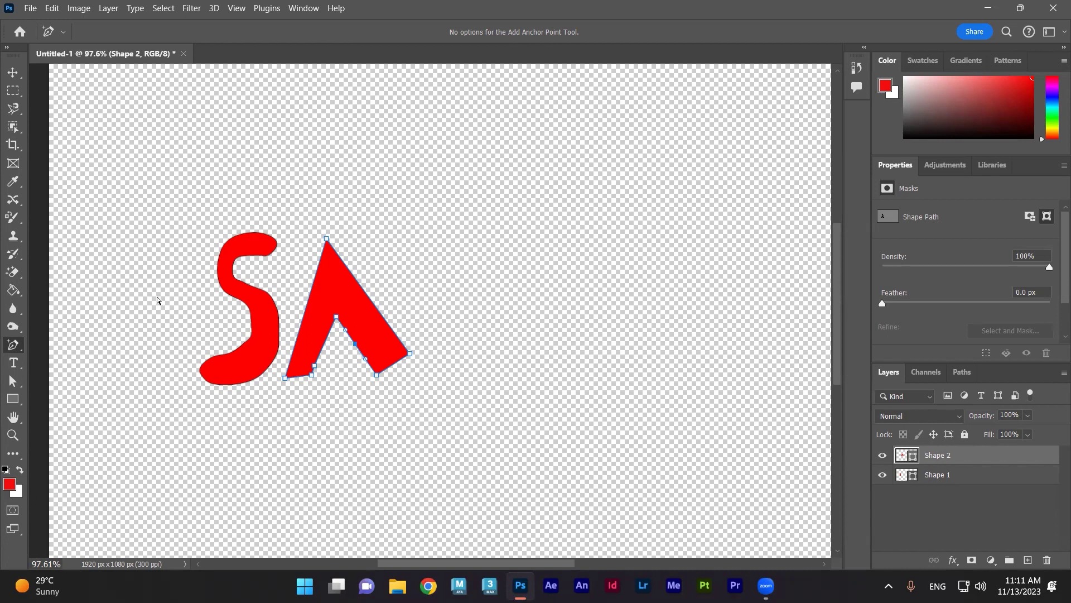
# Round the pointed apex of the A with the Convert Point tool, using a short, slightly tilted direction line.
pyautogui.keyDown('ctrl'); pyautogui.click(327, 239); pyautogui.keyUp('ctrl')
pyautogui.rightClick(14, 346)
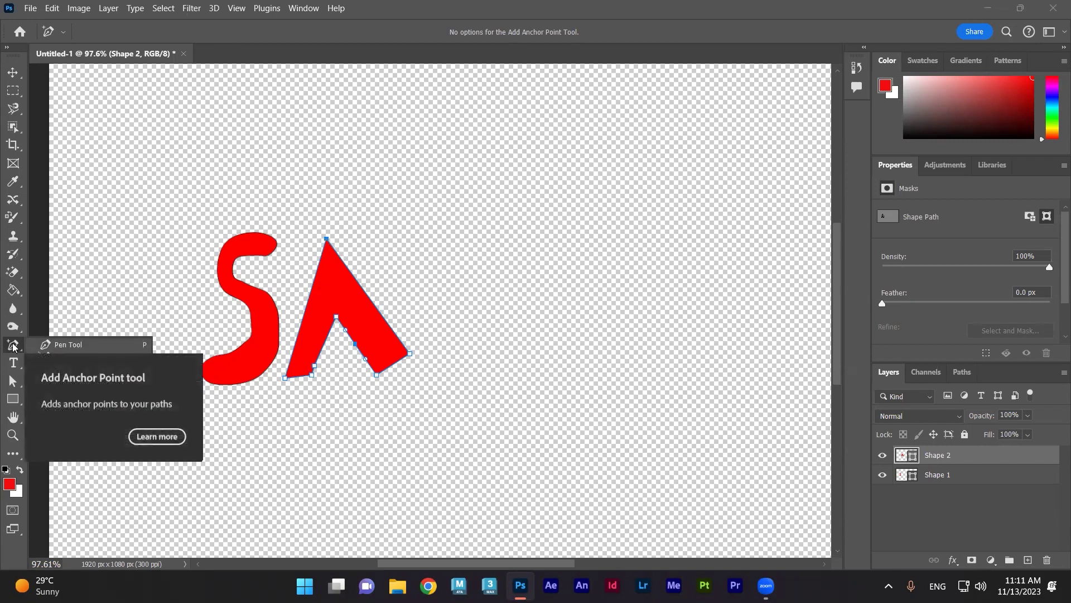
pyautogui.click(77, 370)
pyautogui.rightClick(22, 349)
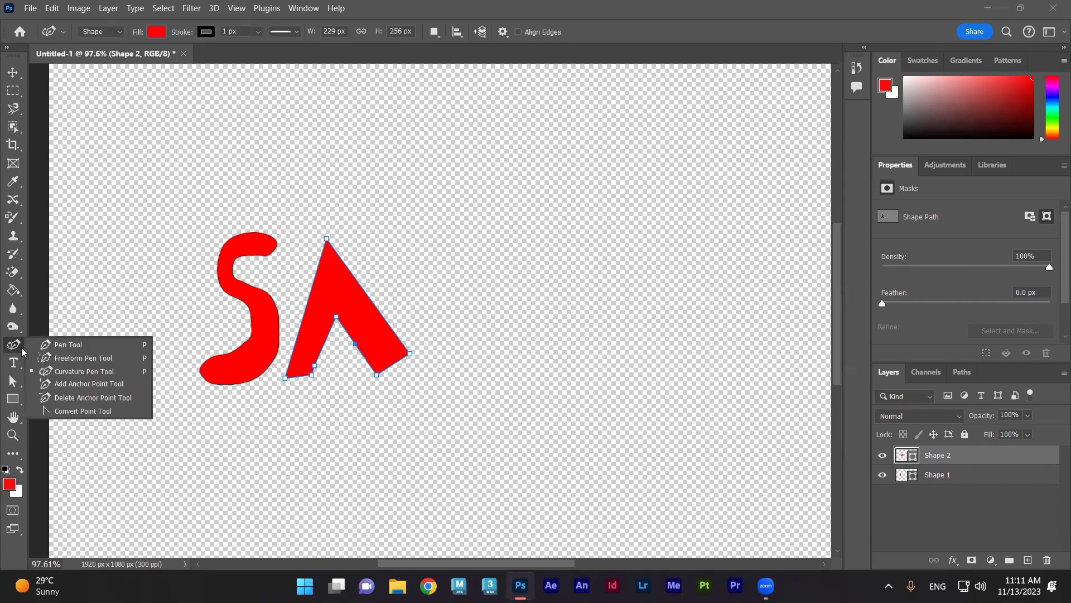
pyautogui.click(112, 409)
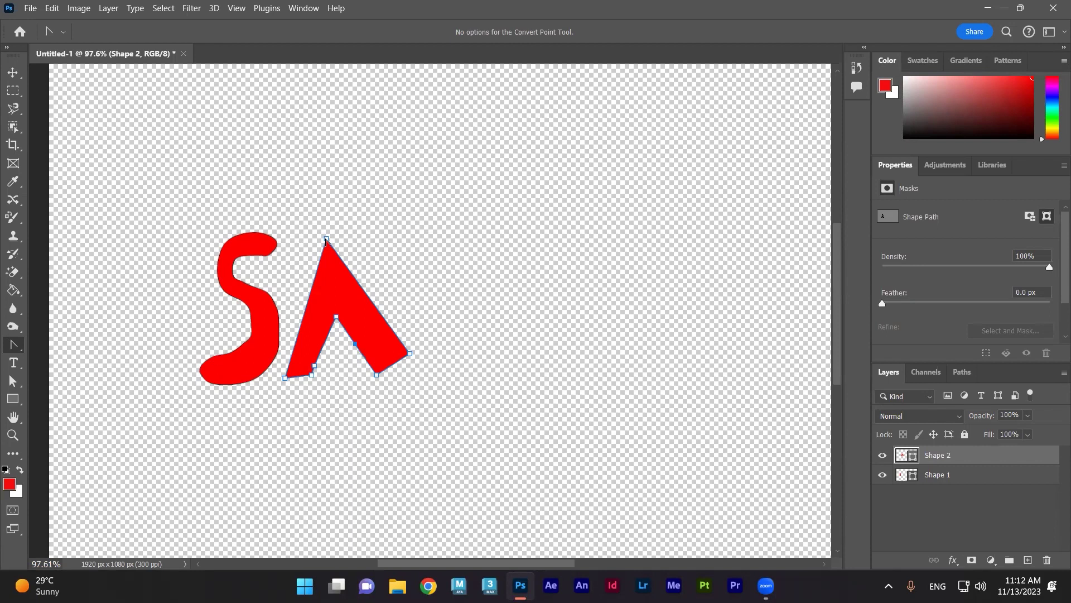
pyautogui.moveTo(327, 240); pyautogui.dragTo(353, 230)
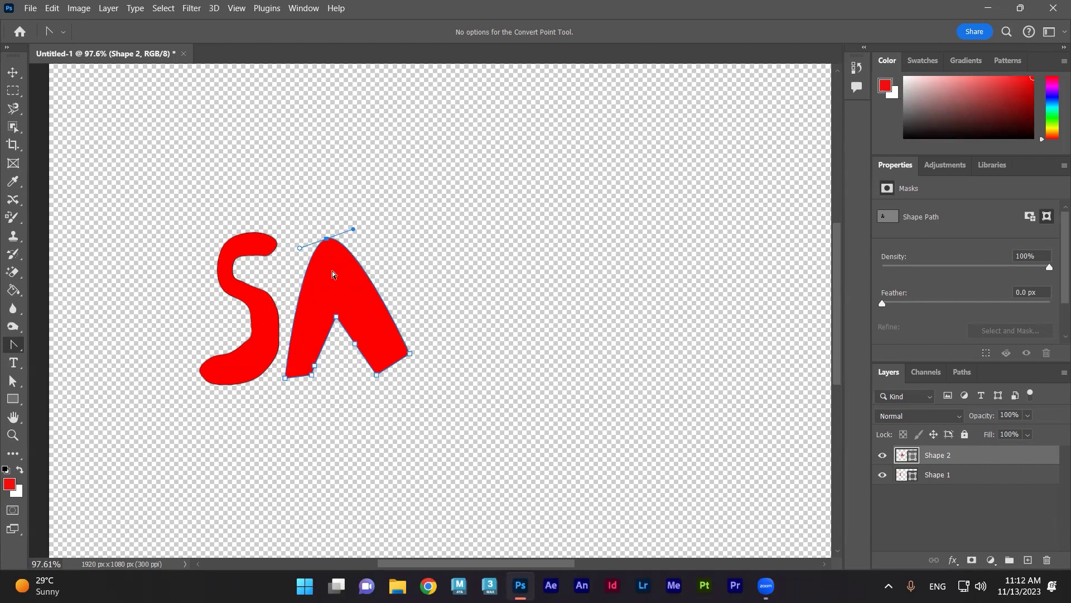
# Add extra anchor points along both outer edges of the A with the Add Anchor Point tool.
pyautogui.click(11, 346)
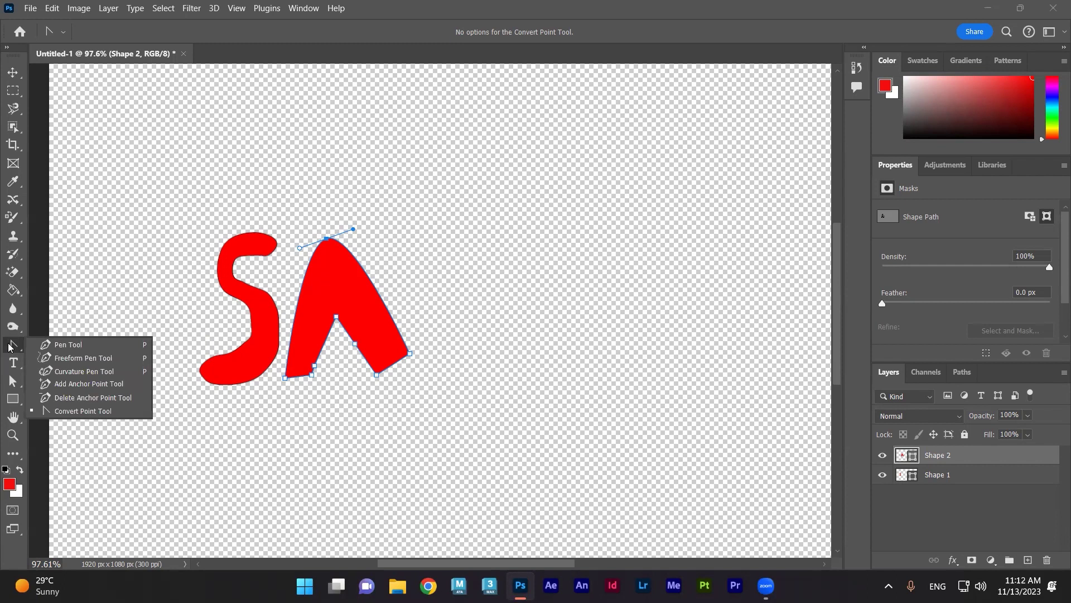
pyautogui.click(77, 383)
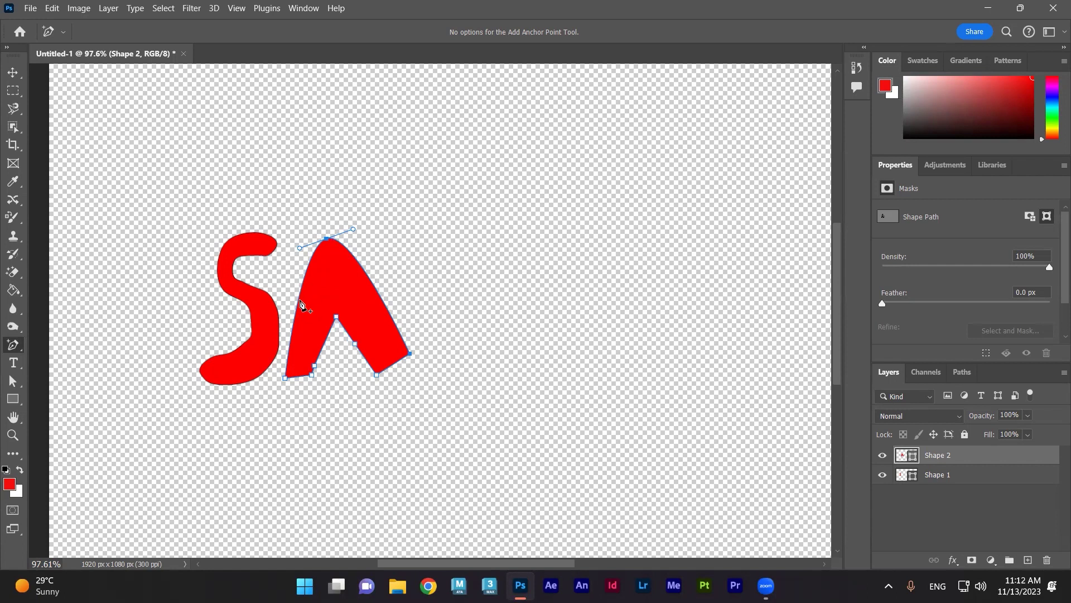
pyautogui.click(298, 300)
pyautogui.moveTo(309, 266); pyautogui.dragTo(375, 290)
pyautogui.click(383, 302)
# Delete the extra anchor points on the inner edge of the A's right leg and just right of its apex.
pyautogui.click(14, 345)
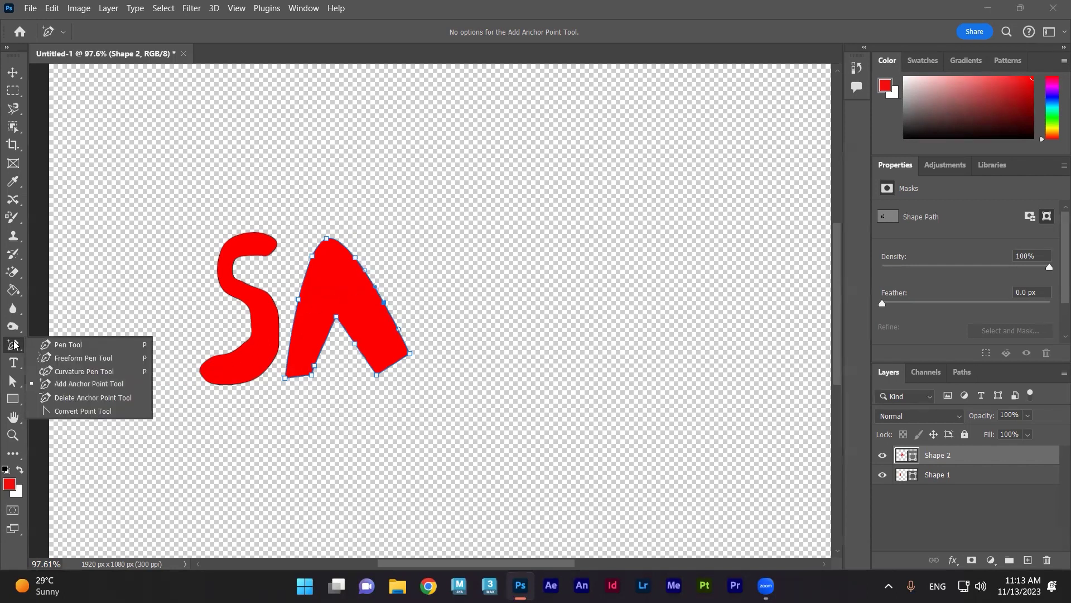
pyautogui.click(58, 397)
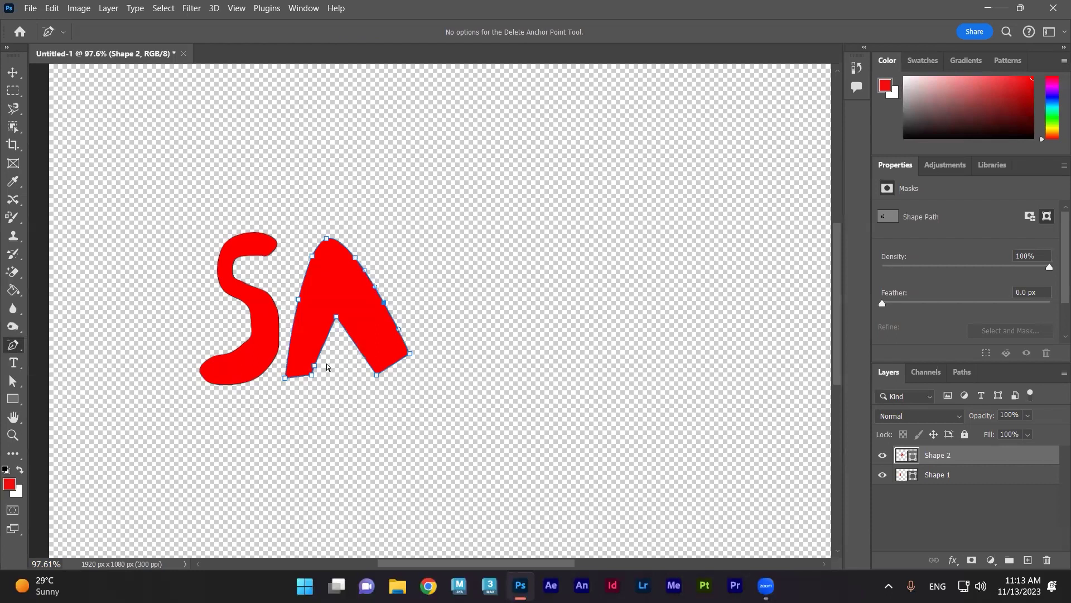
pyautogui.click(355, 258)
# Try deleting the anchor points at the A's apex and upper left edge, and undo these deletions.
pyautogui.click(327, 240)
pyautogui.click(313, 255)
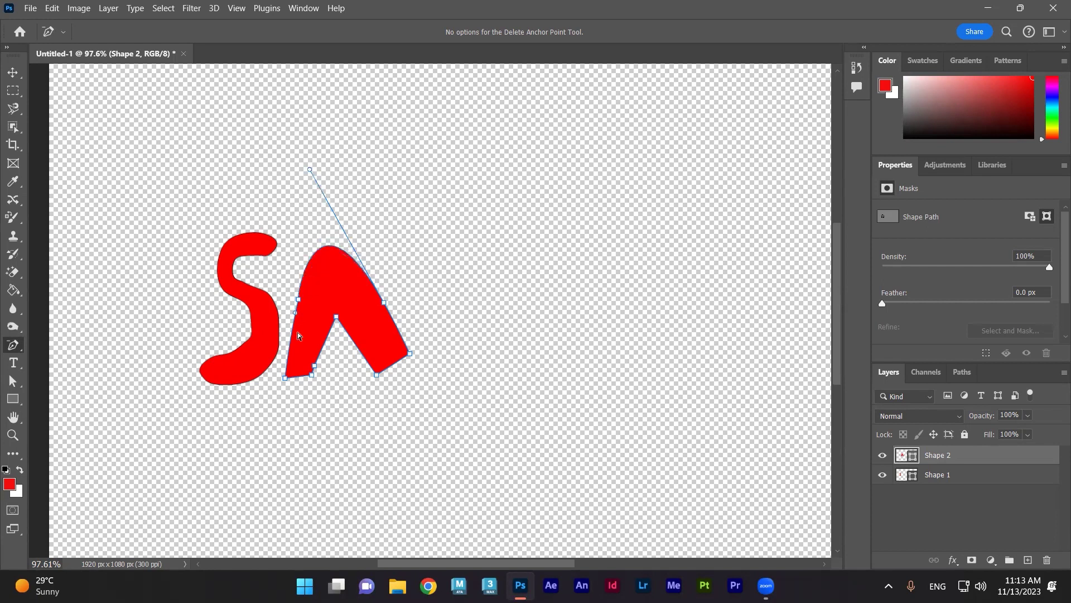
pyautogui.hotkey('ctrl', 'z')
pyautogui.hotkey('ctrl', 'z')
pyautogui.hotkey('ctrl', 'z')
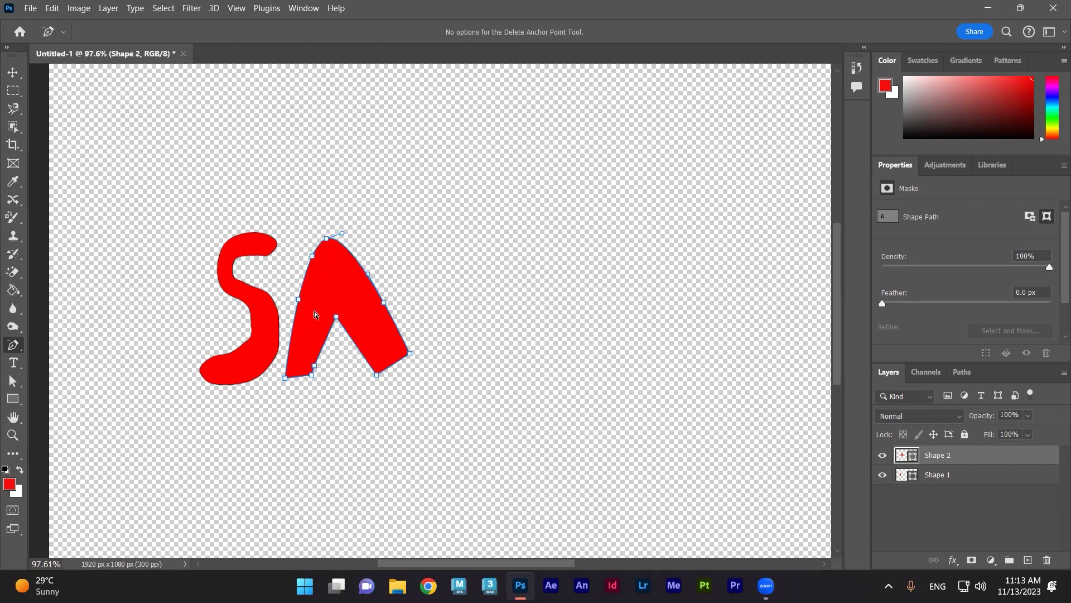
# Move the A shape slightly down beside the S with the Move tool.
pyautogui.rightClick(20, 346)
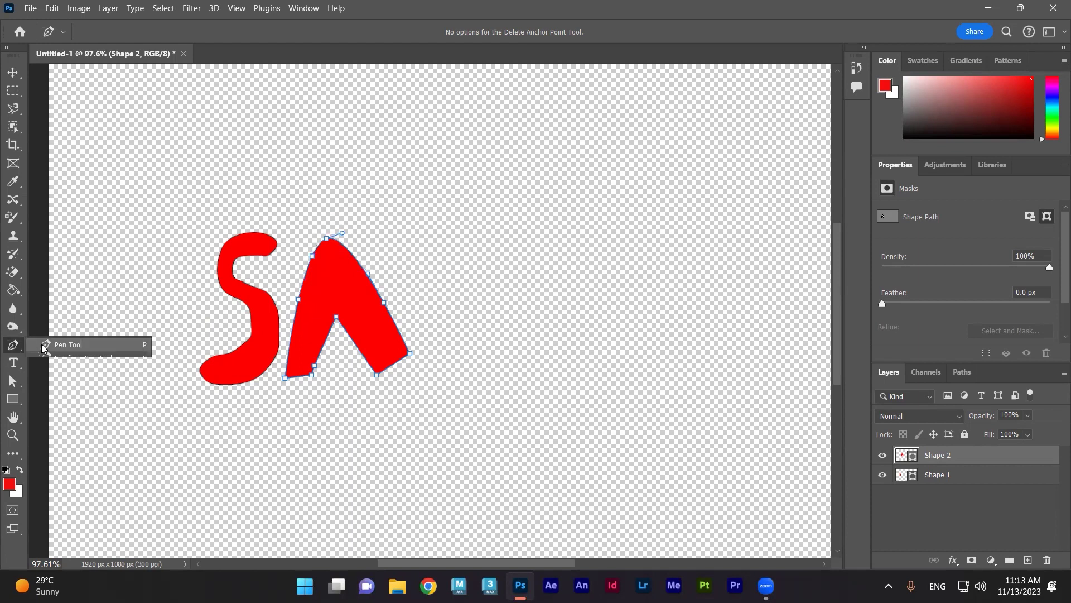
pyautogui.click(43, 346)
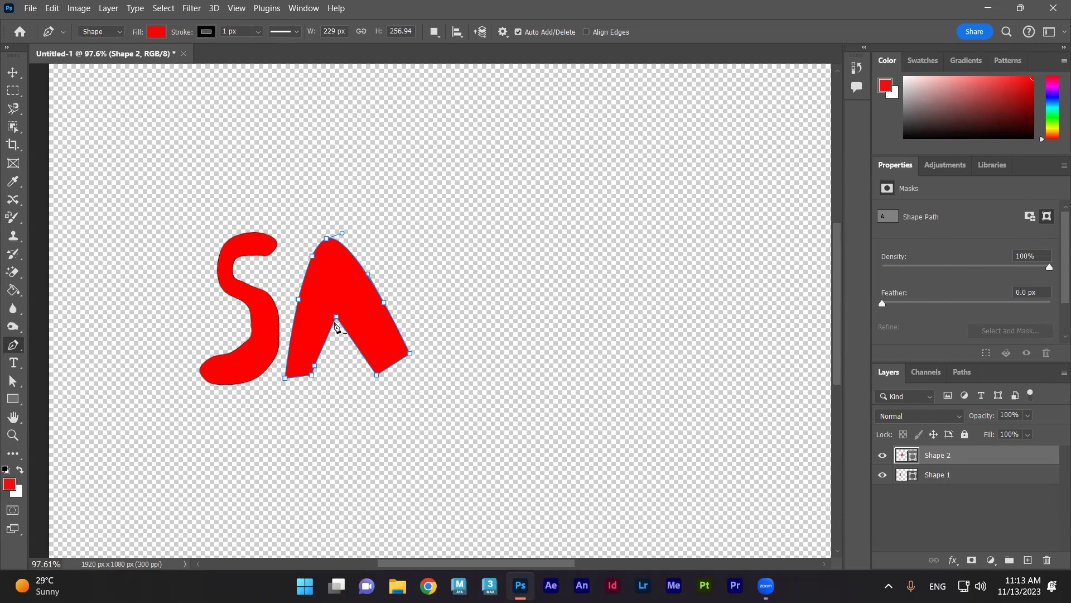
pyautogui.press('v')
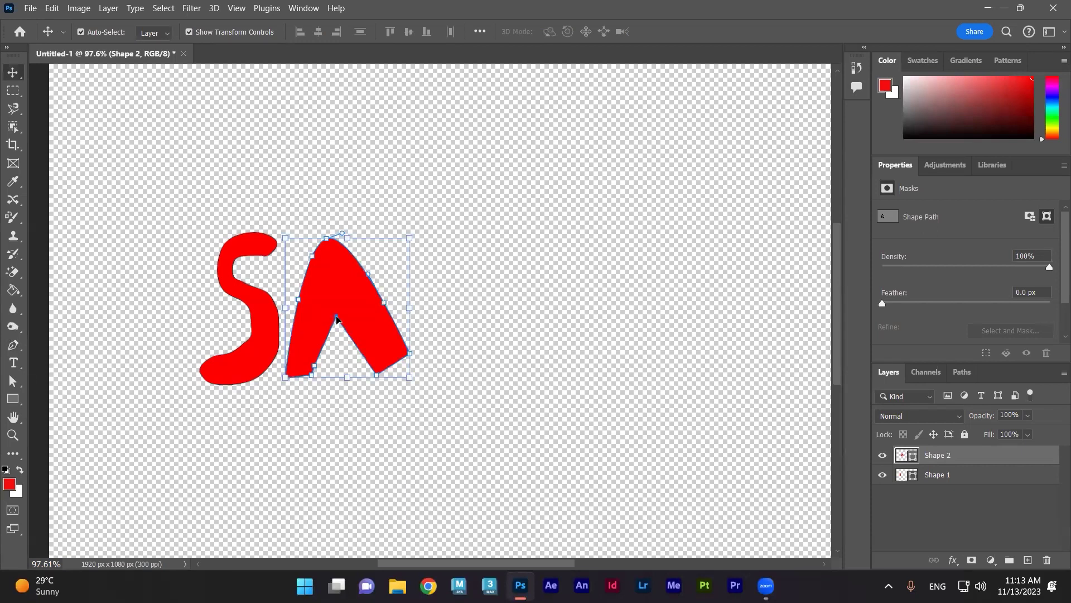
pyautogui.moveTo(336, 319); pyautogui.dragTo(336, 363)
pyautogui.moveTo(384, 319); pyautogui.dragTo(379, 325)
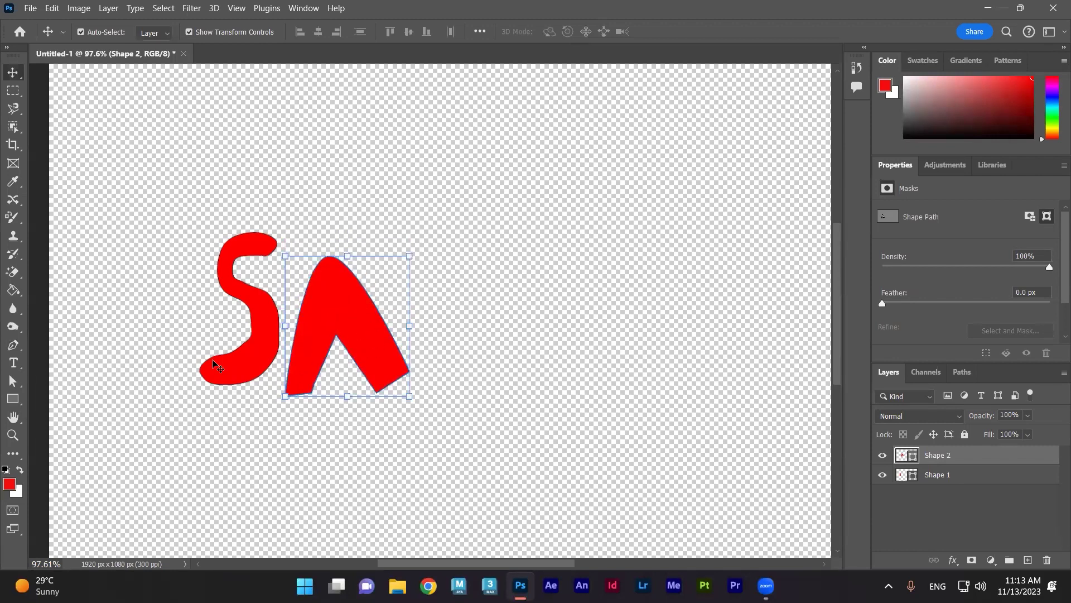
pyautogui.click(13, 346)
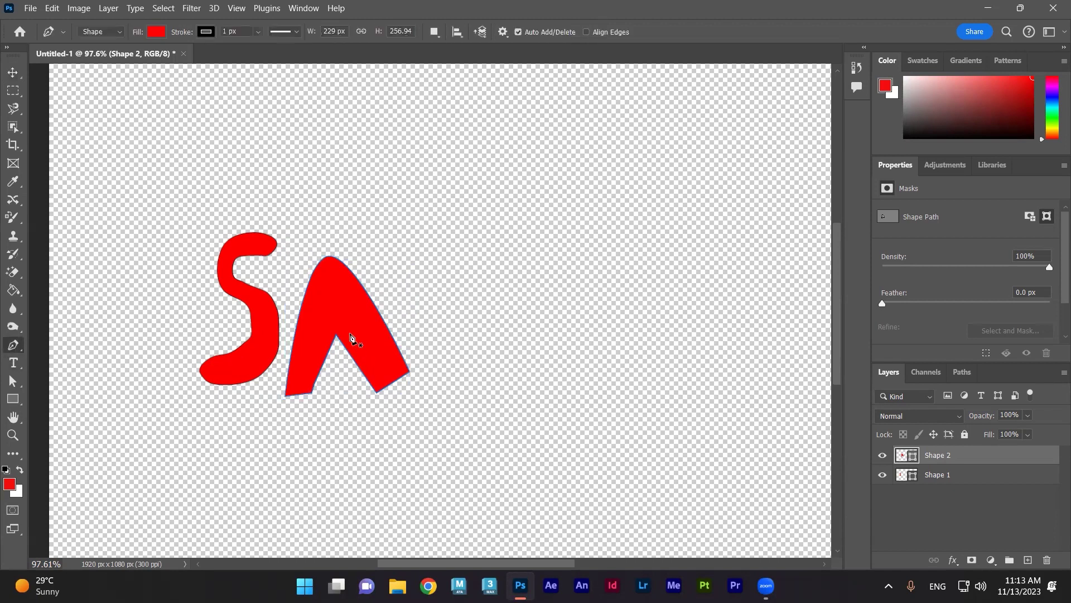
pyautogui.click(351, 330)
pyautogui.hotkey('ctrl', 'z')
# Select the S shape and reposition the anchor points on its upper bowl, upper tip and middle stroke with the Pen tool.
pyautogui.click(12, 72)
pyautogui.click(226, 363)
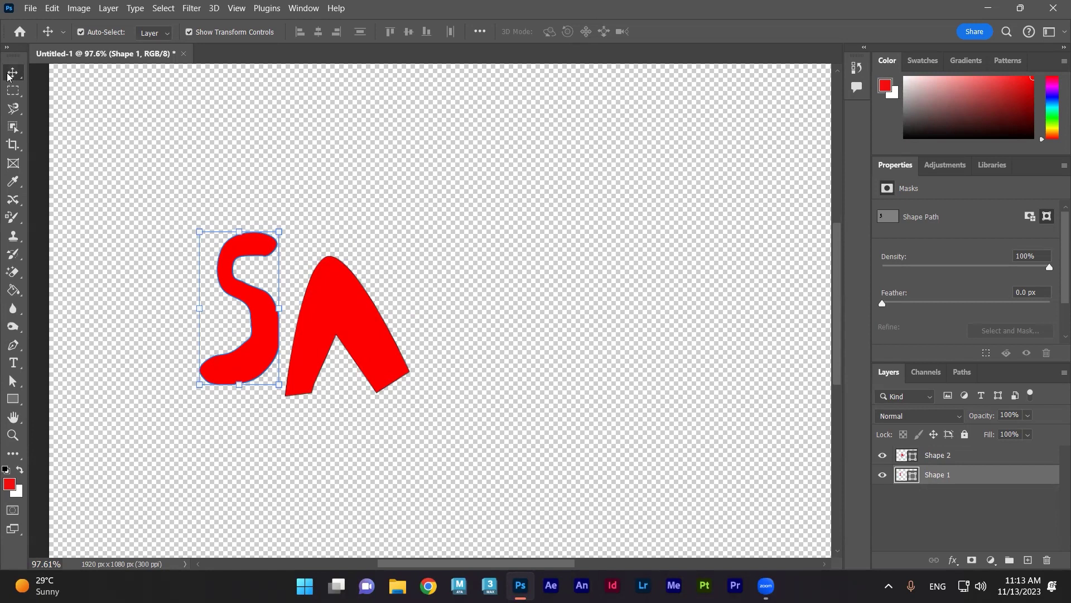
pyautogui.click(12, 347)
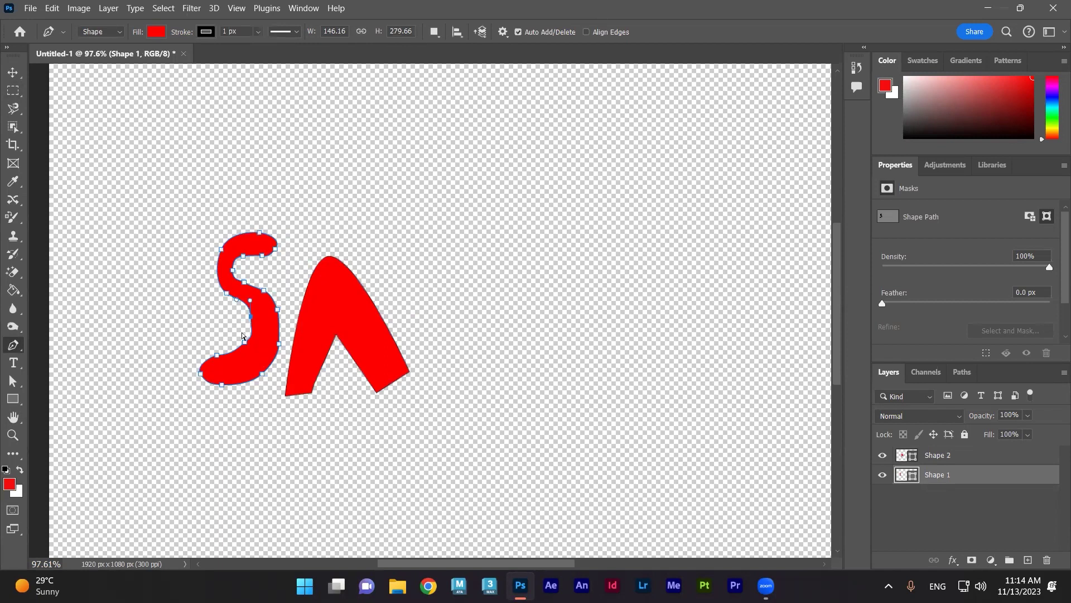
pyautogui.keyDown('ctrl'); pyautogui.click(261, 231); pyautogui.keyUp('ctrl')
pyautogui.moveTo(259, 232); pyautogui.dragTo(278, 247)
pyautogui.click(260, 256)
pyautogui.moveTo(258, 258); pyautogui.dragTo(265, 261)
pyautogui.click(265, 291)
pyautogui.moveTo(265, 292); pyautogui.dragTo(280, 329)
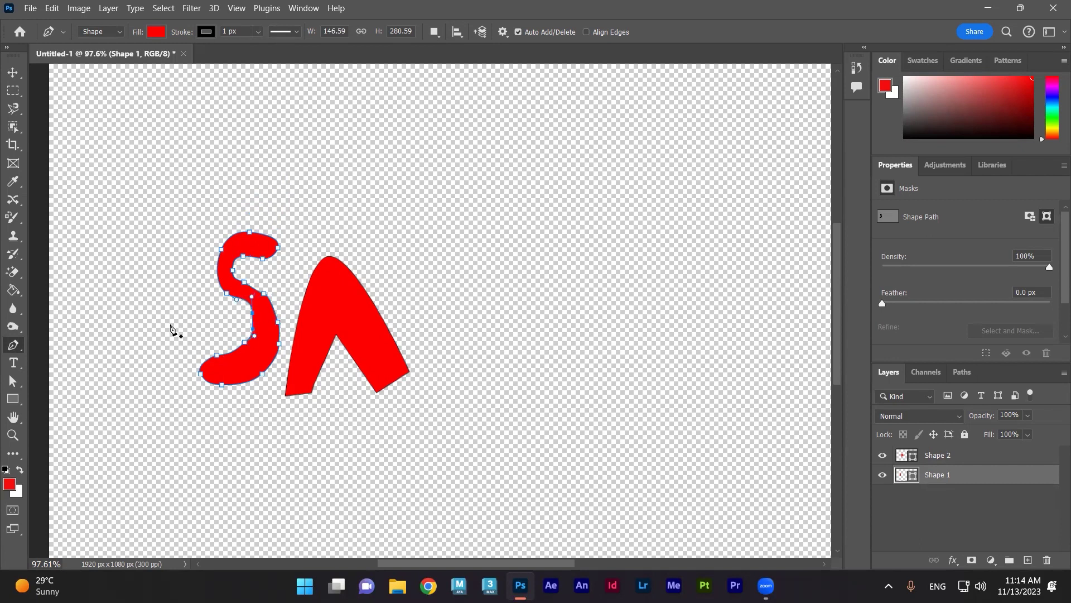
# Delete surplus anchor points from the S's middle stroke and lower bowl, and shift the neighbouring points to smooth the curve.
pyautogui.rightClick(14, 344)
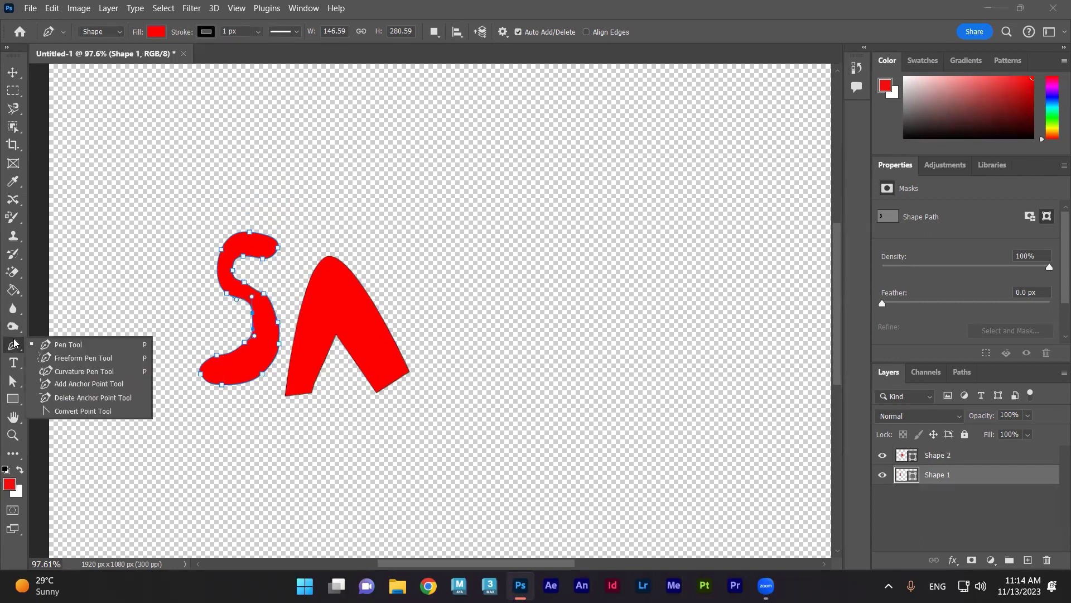
pyautogui.click(49, 396)
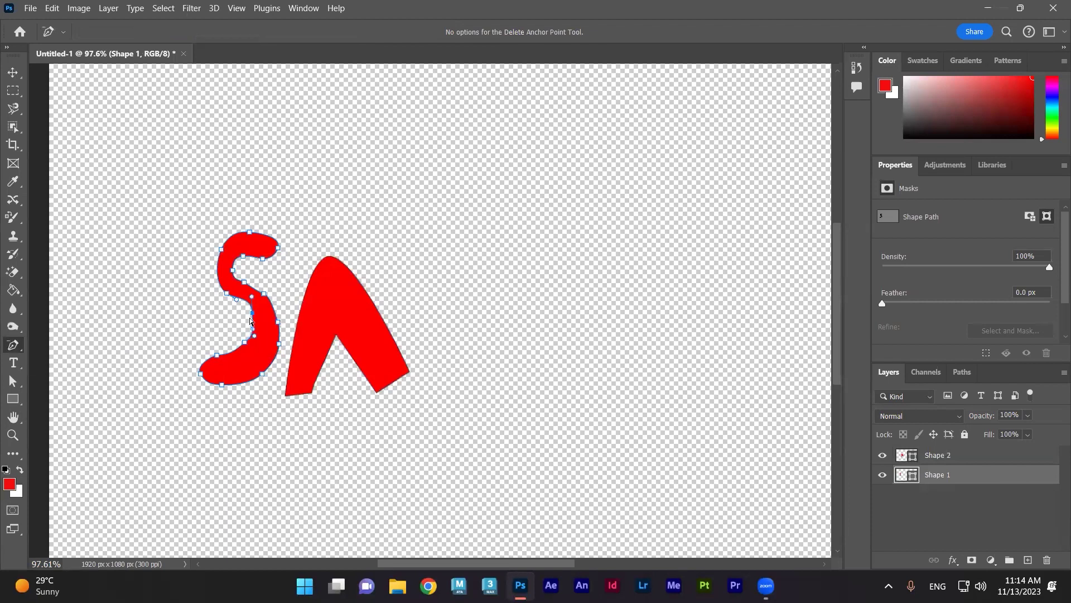
pyautogui.click(278, 325)
pyautogui.click(277, 324)
pyautogui.click(244, 282)
pyautogui.moveTo(263, 292); pyautogui.dragTo(275, 333)
pyautogui.moveTo(253, 316)
pyautogui.mouseDown()
pyautogui.moveTo(239, 318)
pyautogui.moveTo(249, 340)
pyautogui.moveTo(241, 311)
pyautogui.moveTo(248, 306)
pyautogui.moveTo(235, 349)
pyautogui.mouseUp()
pyautogui.click(240, 348)
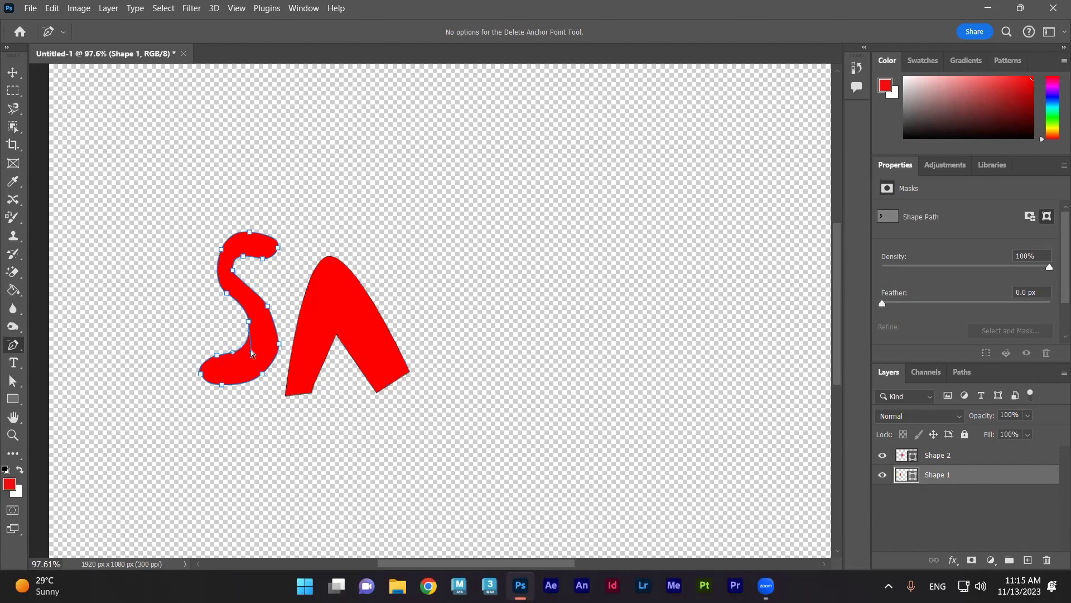
# Reshape the inner curve of the S's lower bowl by removing the extra point near the tail and moving the remaining one.
pyautogui.moveTo(250, 350); pyautogui.dragTo(244, 349)
pyautogui.click(243, 347)
pyautogui.click(249, 311)
pyautogui.moveTo(248, 323); pyautogui.dragTo(249, 338)
pyautogui.click(210, 355)
# Widen the S's upper bowl by moving its outer and inner anchor points, and smooth the bend into the middle stroke.
pyautogui.moveTo(226, 293)
pyautogui.mouseDown()
pyautogui.moveTo(216, 303)
pyautogui.moveTo(214, 287)
pyautogui.mouseUp()
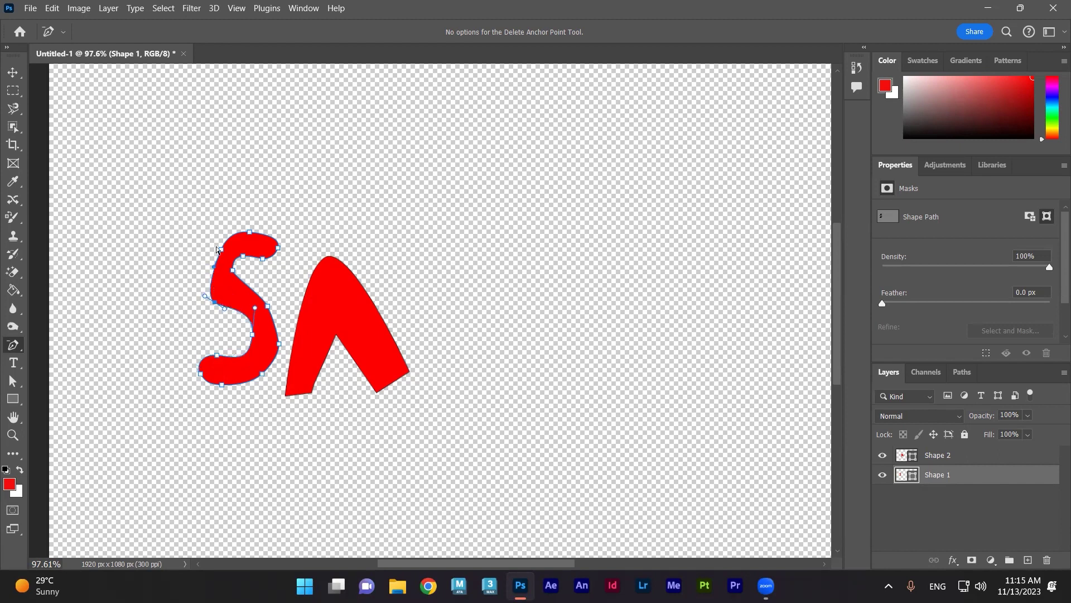
pyautogui.moveTo(220, 249)
pyautogui.mouseDown()
pyautogui.moveTo(201, 248)
pyautogui.moveTo(235, 294)
pyautogui.moveTo(233, 258)
pyautogui.mouseUp()
pyautogui.moveTo(267, 307); pyautogui.dragTo(275, 316)
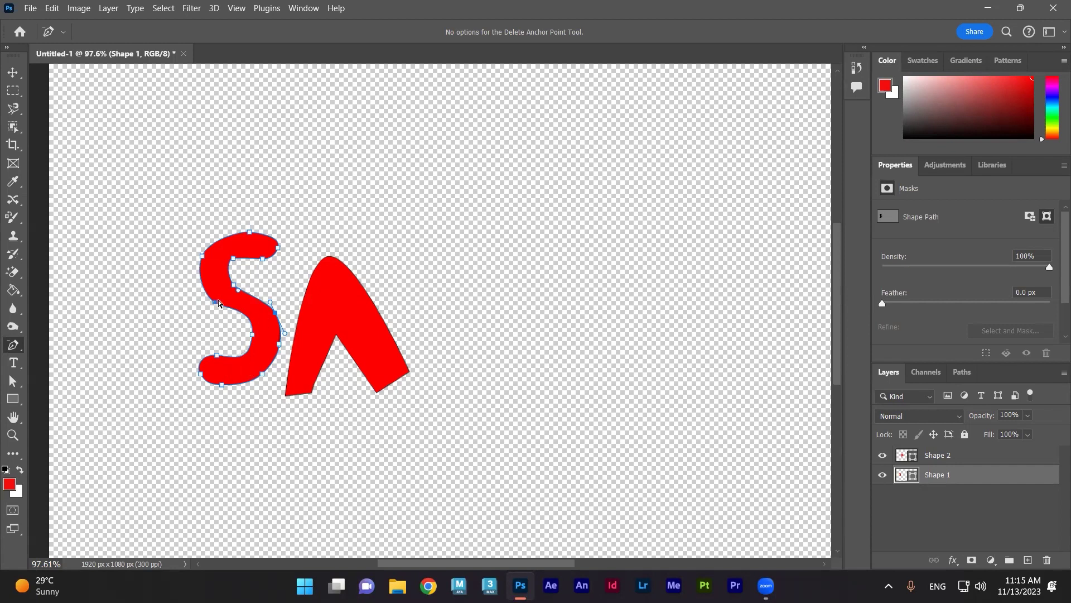
pyautogui.moveTo(216, 302)
pyautogui.mouseDown()
pyautogui.moveTo(192, 301)
pyautogui.moveTo(219, 296)
pyautogui.mouseUp()
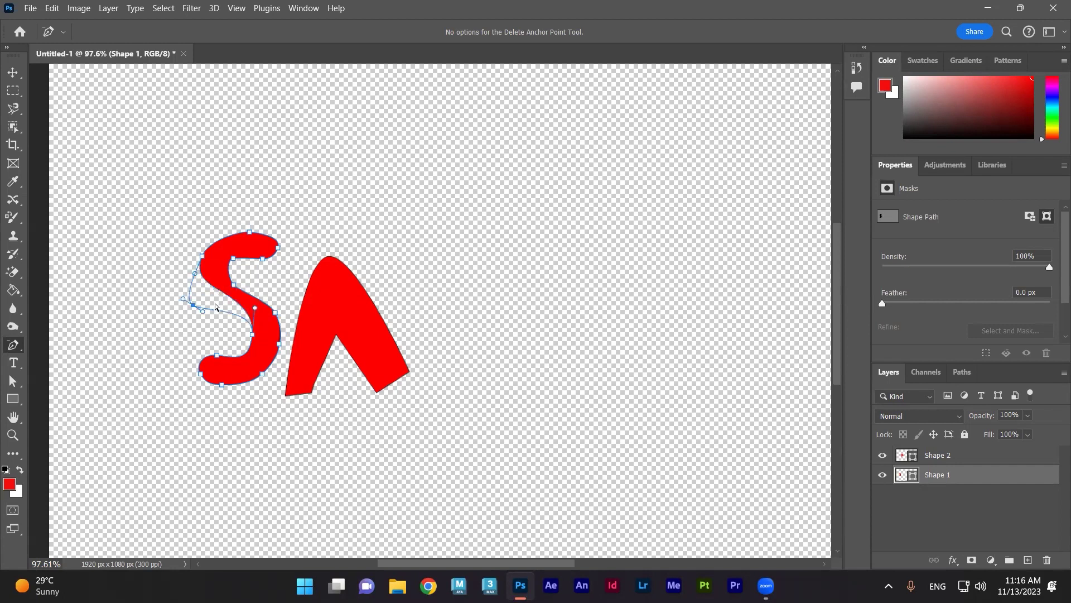
pyautogui.hotkey('ctrl', 'z')
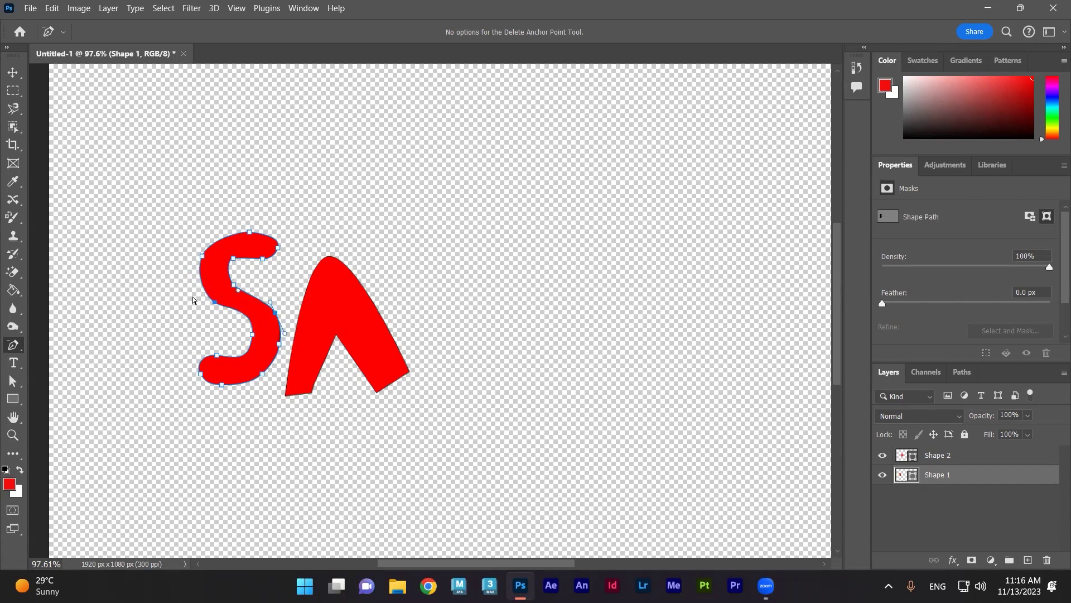
# Add an anchor point on the outer left edge of the S's upper bowl.
pyautogui.rightClick(13, 346)
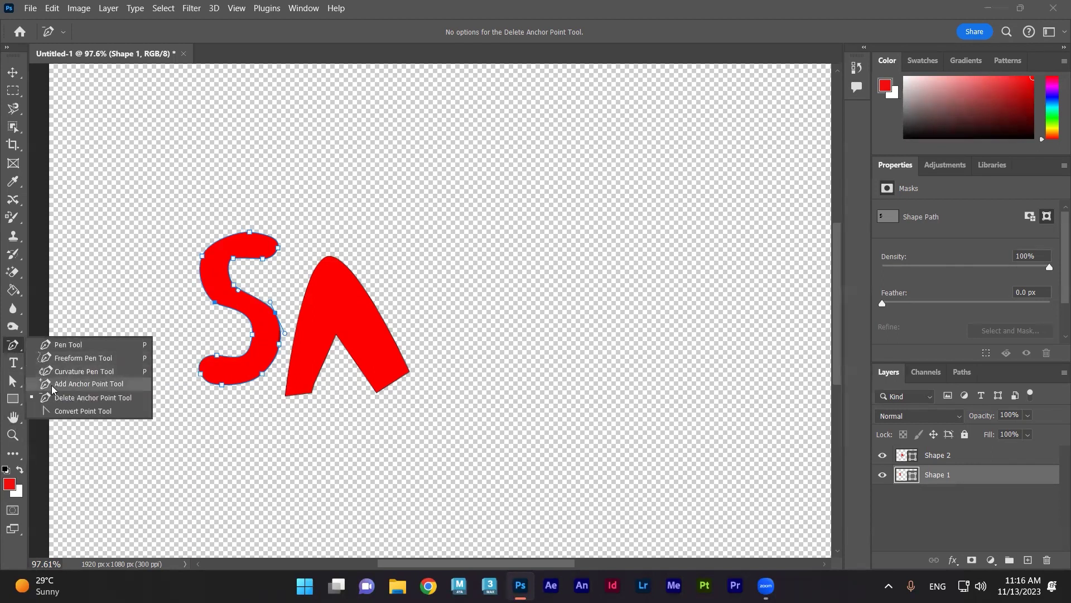
pyautogui.click(97, 385)
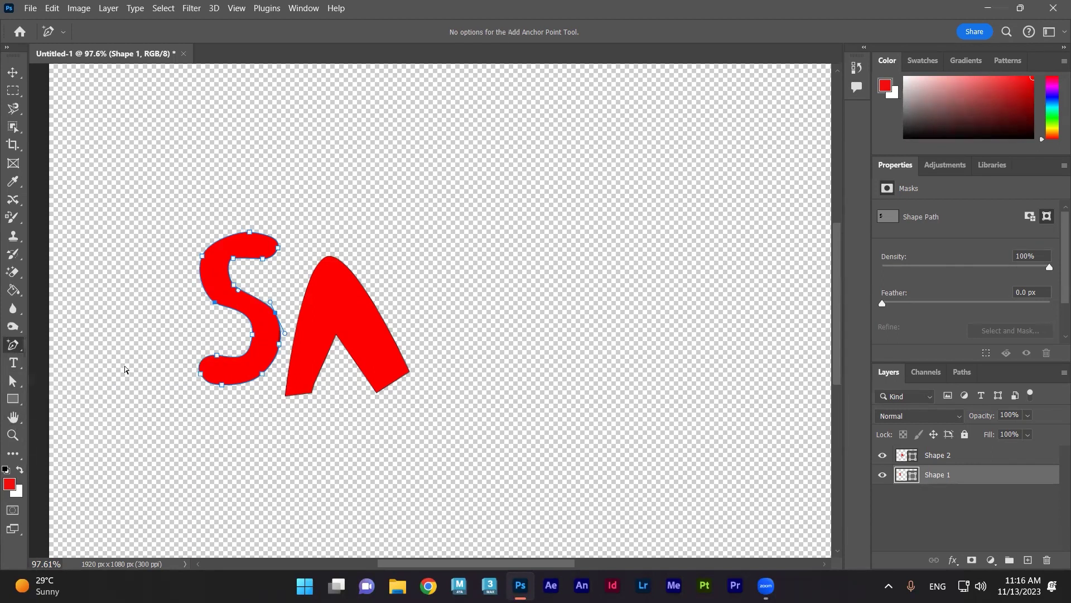
pyautogui.click(202, 280)
# Try the Delete Anchor Point tool on the S's outer edge where the upper bowl meets the middle stroke, and undo the deletion.
pyautogui.rightClick(12, 346)
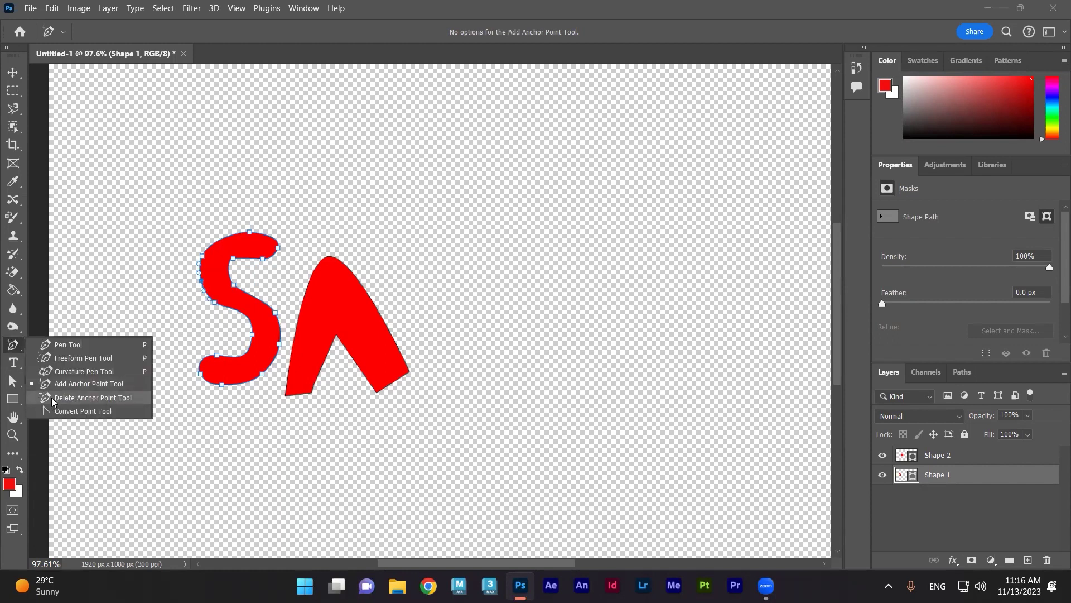
pyautogui.click(93, 397)
pyautogui.click(215, 302)
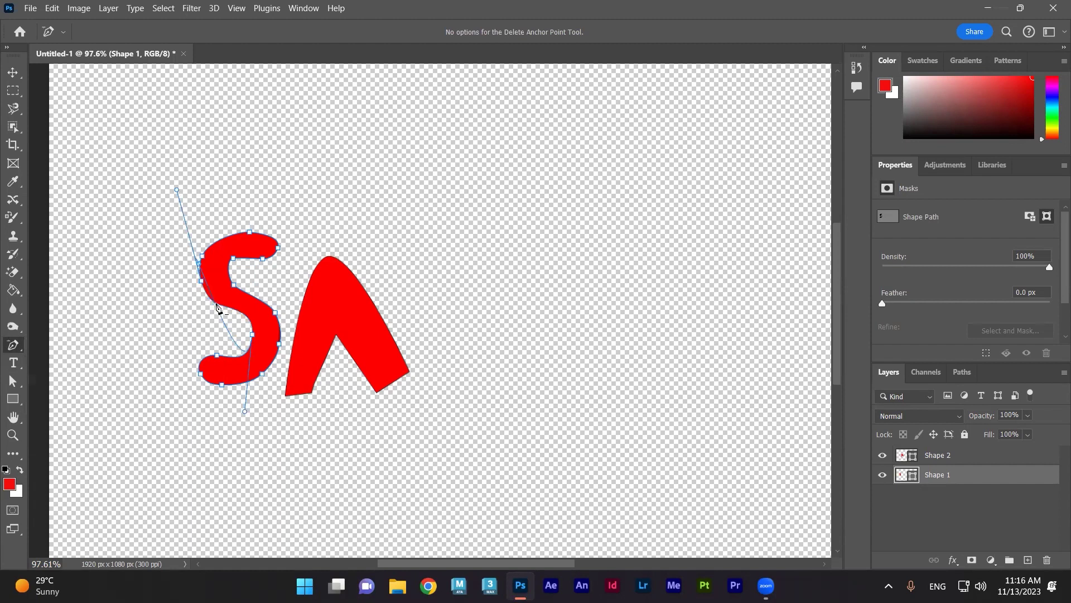
pyautogui.hotkey('ctrl', 'z')
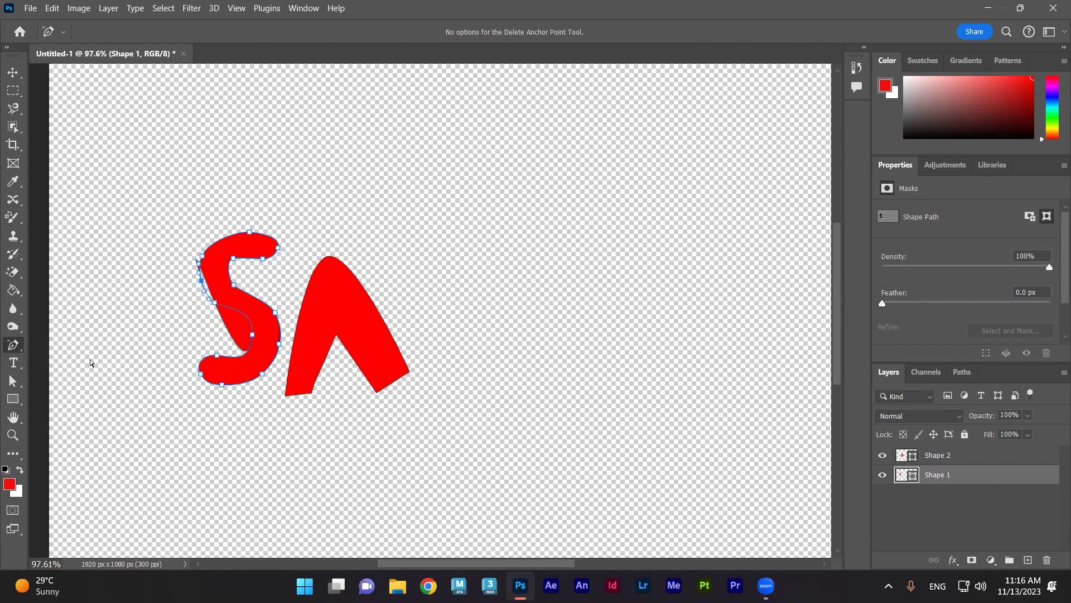
# Convert anchor points on the S's tail end, upper tip, top, inner bend and outer upper bowl into corner points.
pyautogui.rightClick(9, 348)
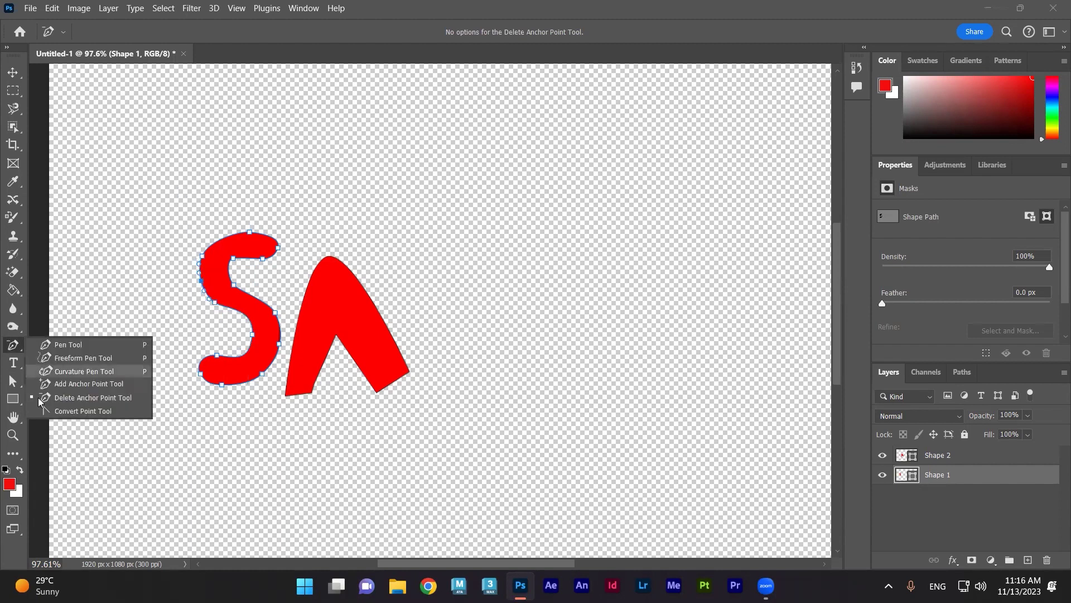
pyautogui.click(62, 414)
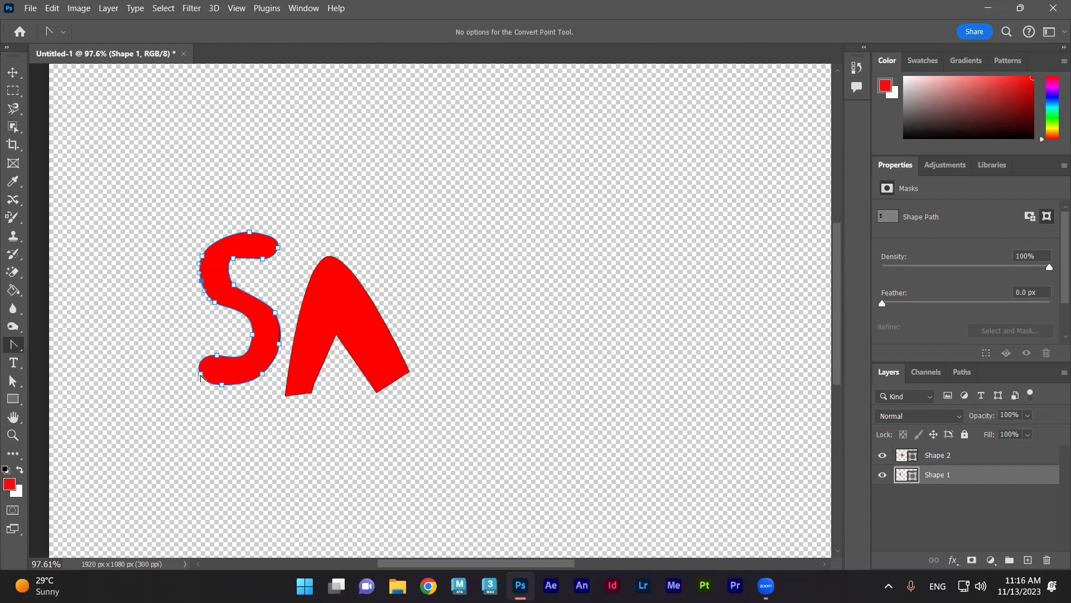
pyautogui.click(200, 375)
pyautogui.rightClick(11, 346)
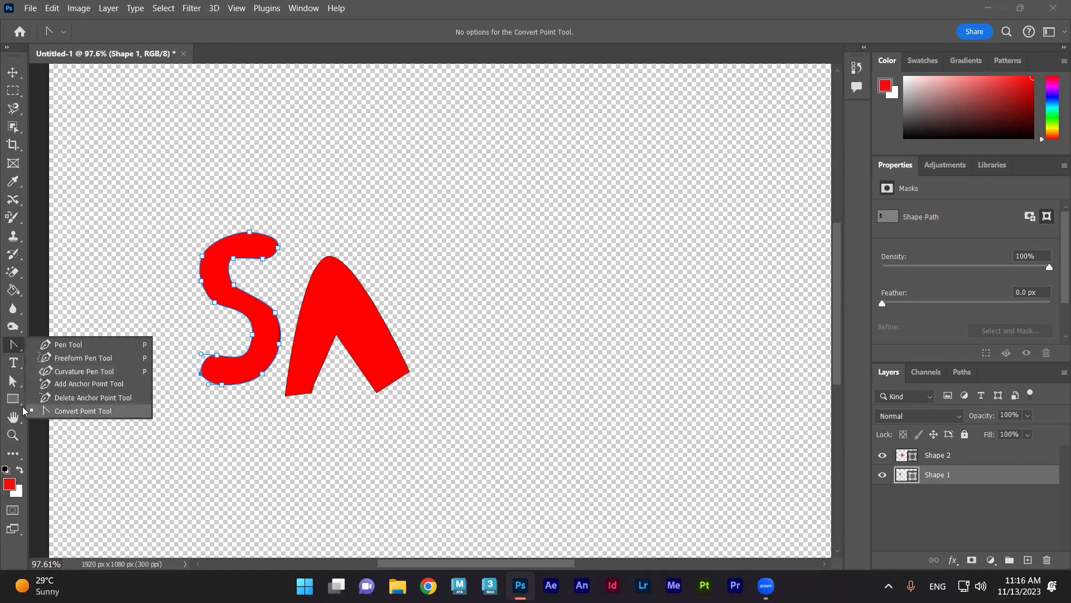
pyautogui.click(16, 346)
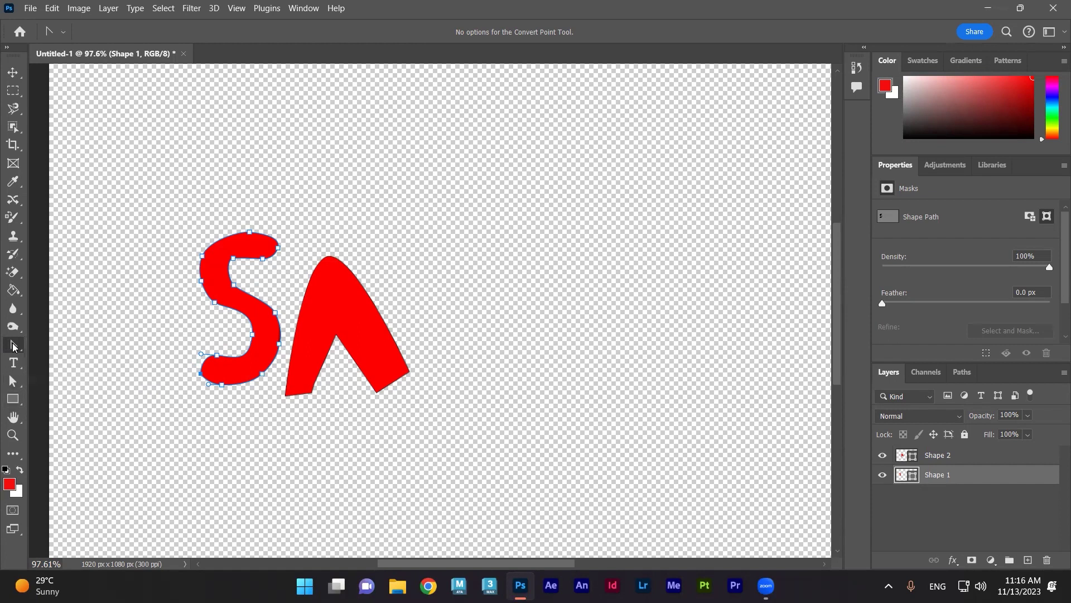
pyautogui.click(276, 248)
pyautogui.click(250, 234)
pyautogui.click(233, 284)
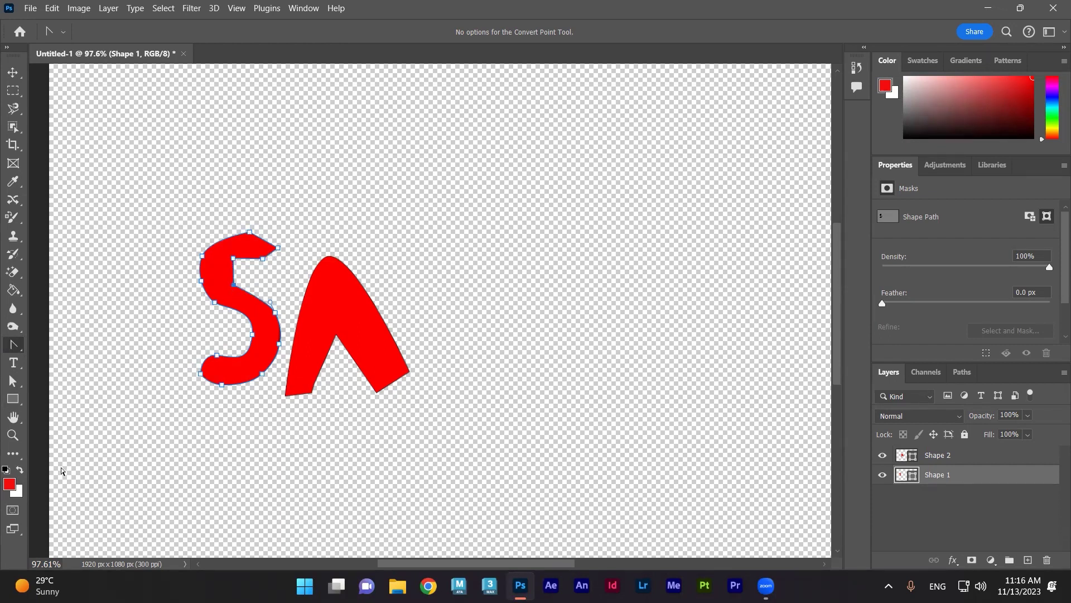
pyautogui.click(202, 255)
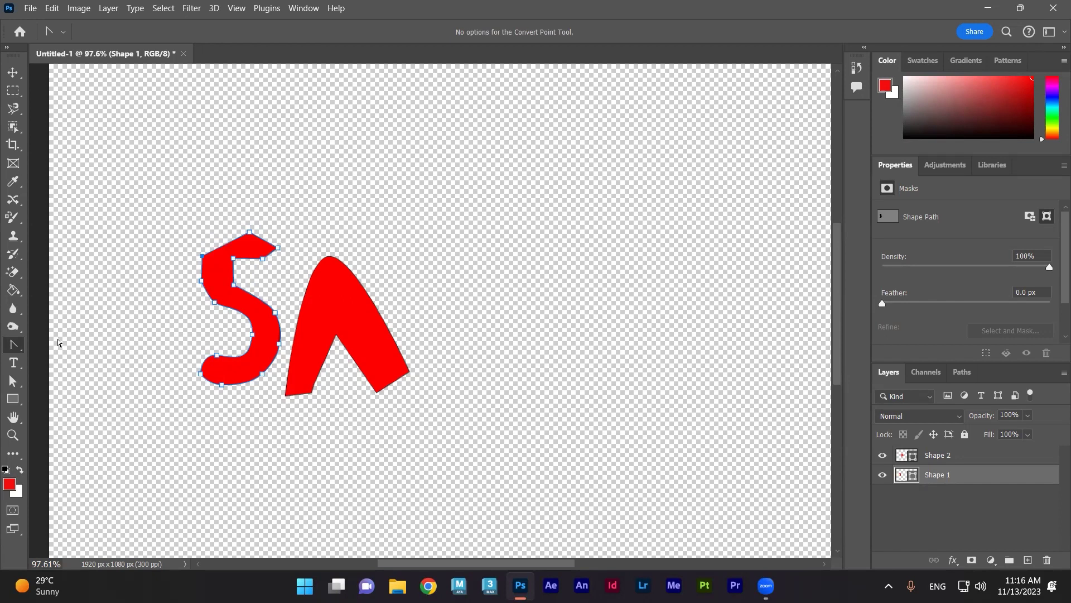
pyautogui.rightClick(22, 344)
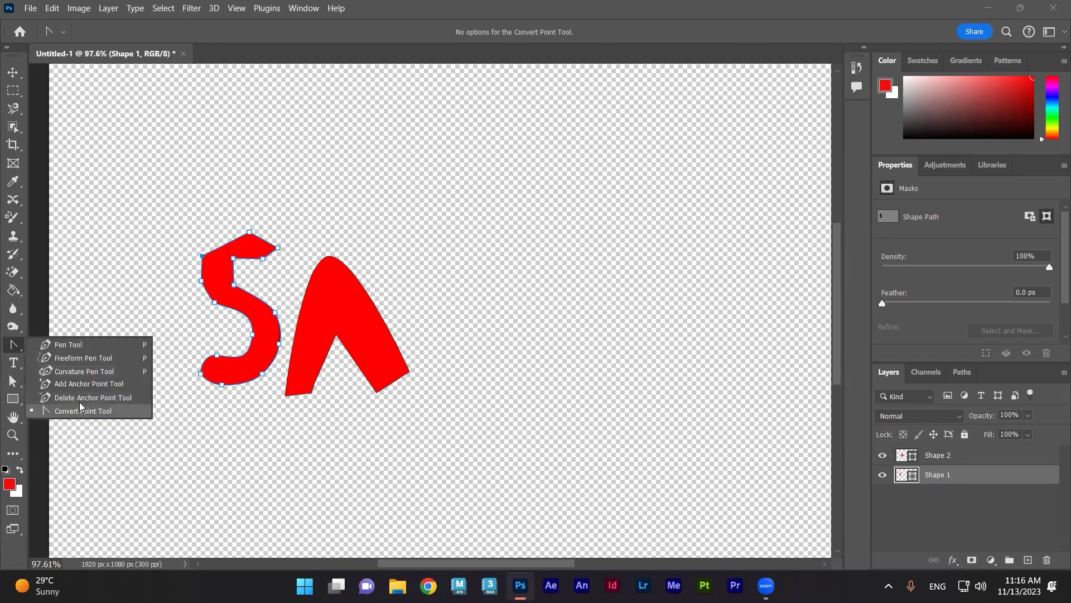
pyautogui.click(14, 346)
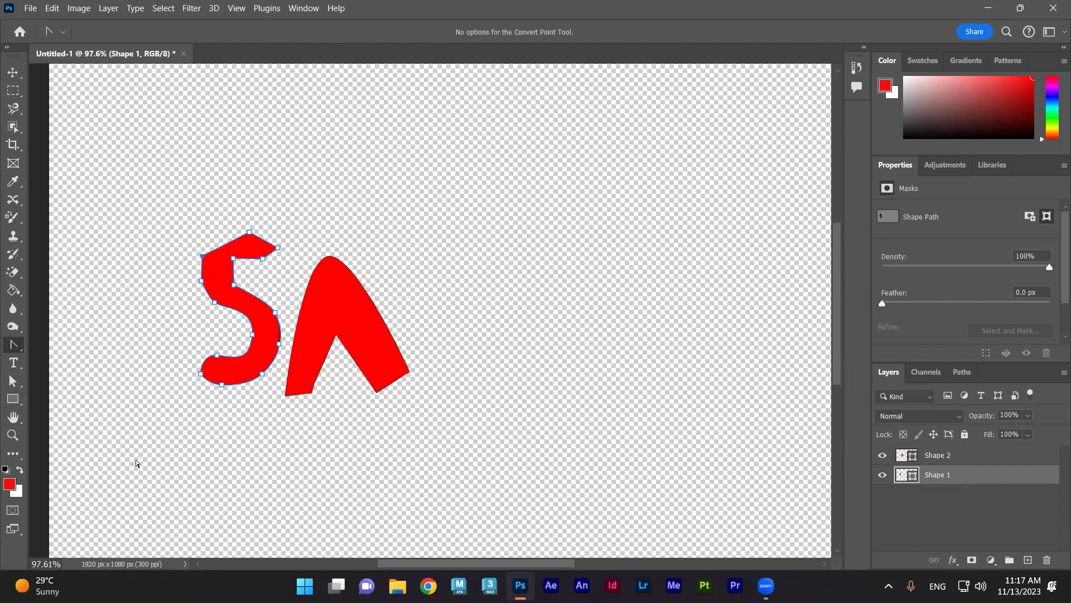
# Draw a closed, roughly circular red shape about 243 × 263 px with the Pen tool, to the right of the A.
pyautogui.rightClick(14, 344)
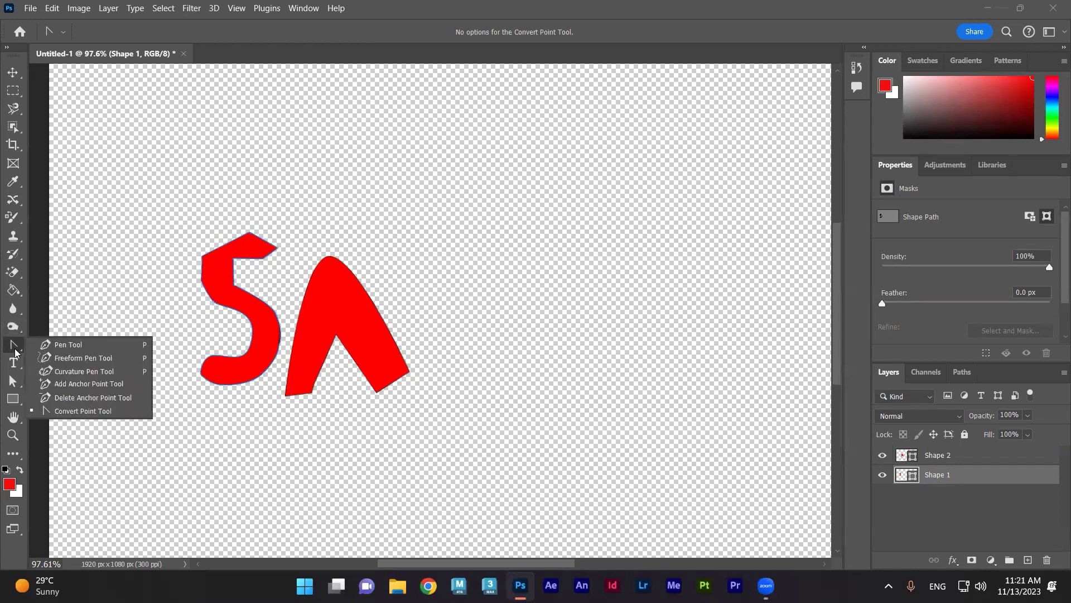
pyautogui.click(77, 344)
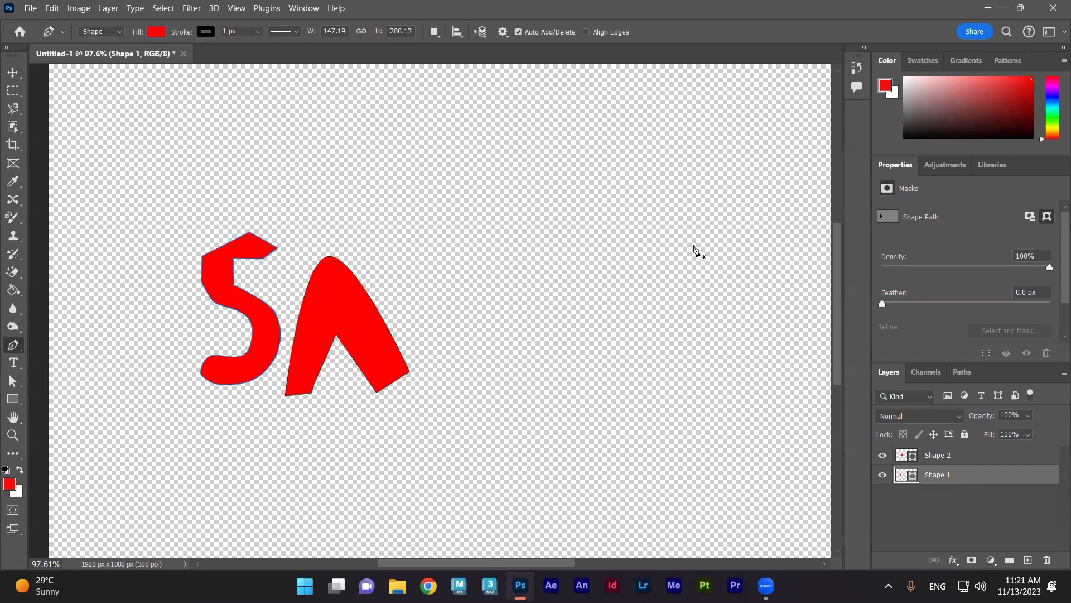
pyautogui.click(574, 168)
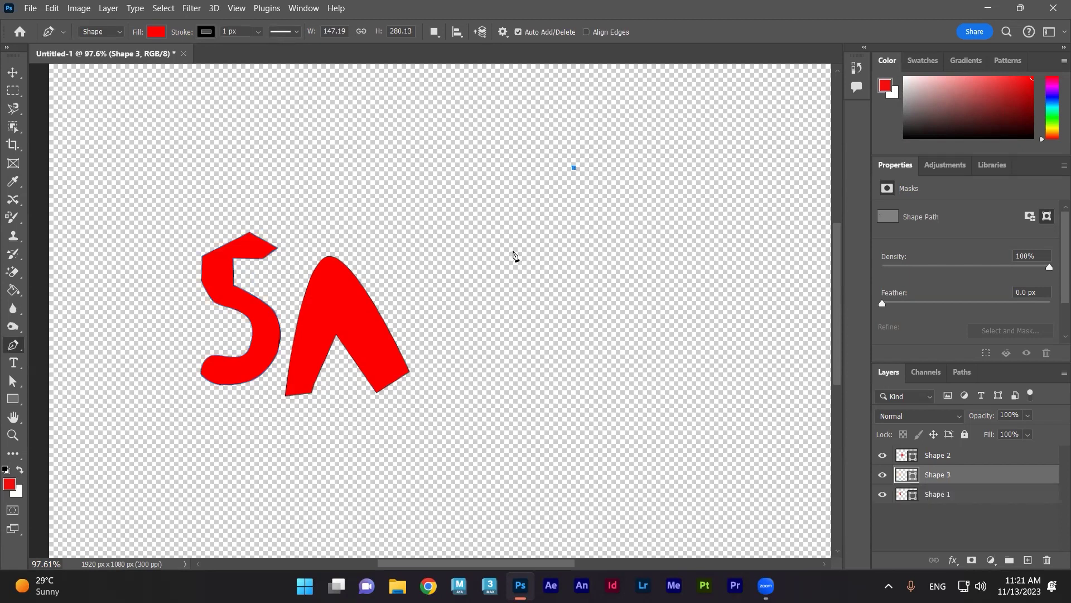
pyautogui.moveTo(500, 243); pyautogui.dragTo(500, 302)
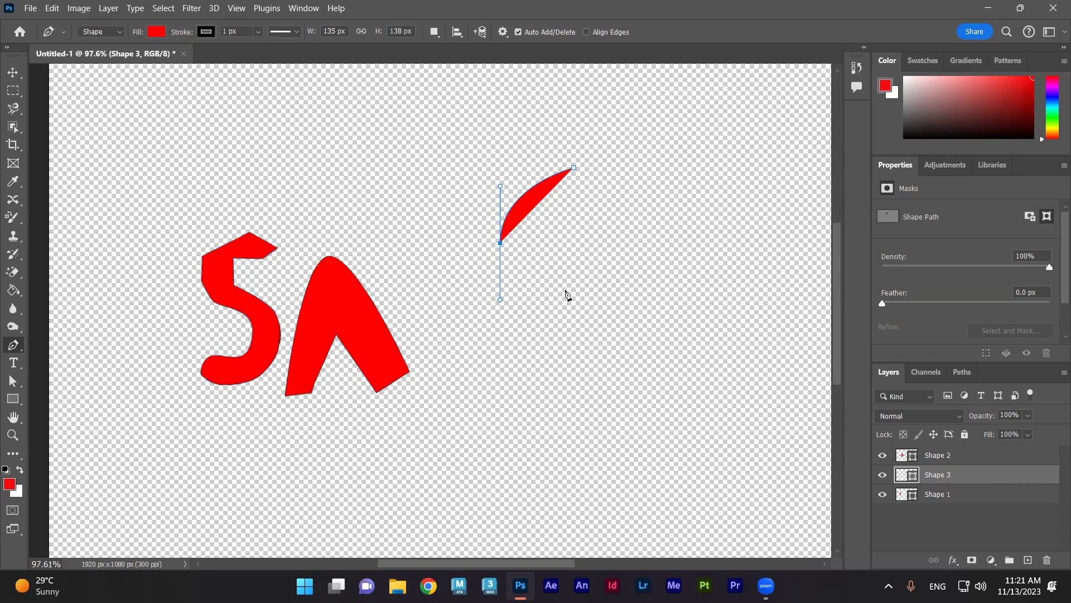
pyautogui.moveTo(572, 311); pyautogui.dragTo(602, 311)
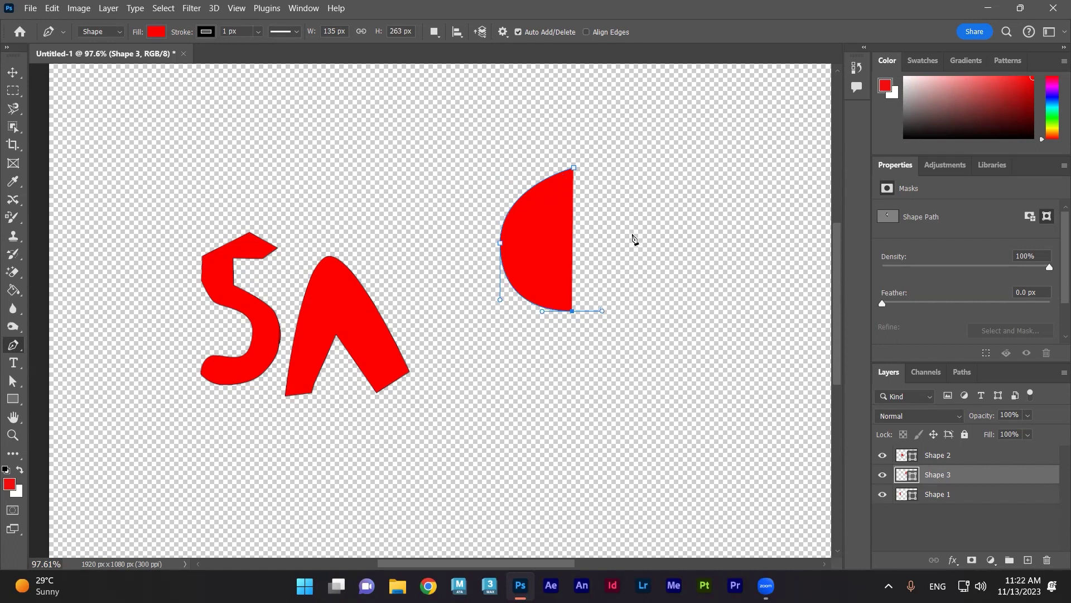
pyautogui.moveTo(632, 235); pyautogui.dragTo(631, 193)
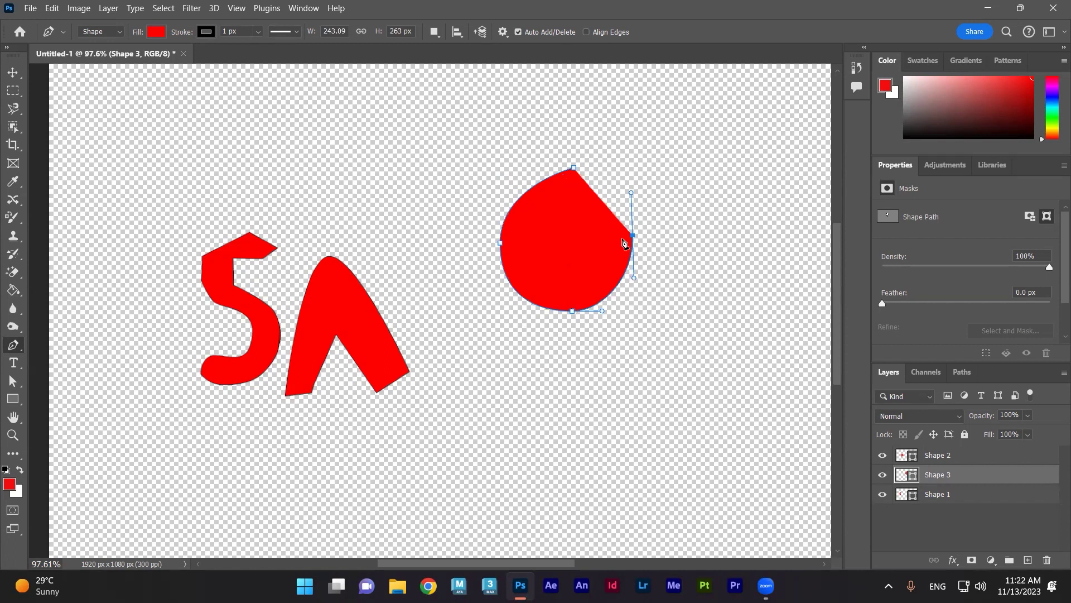
pyautogui.click(575, 169)
# Convert the circle's pointed top anchor into a smooth point to round off its outline.
pyautogui.rightClick(14, 348)
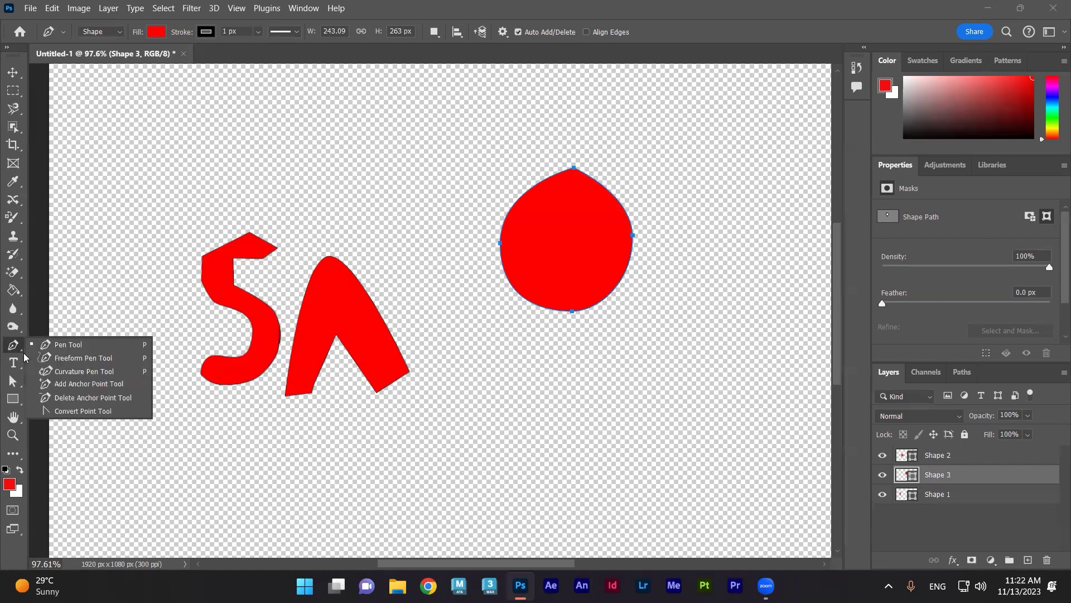
pyautogui.click(78, 412)
pyautogui.moveTo(574, 168); pyautogui.dragTo(548, 165)
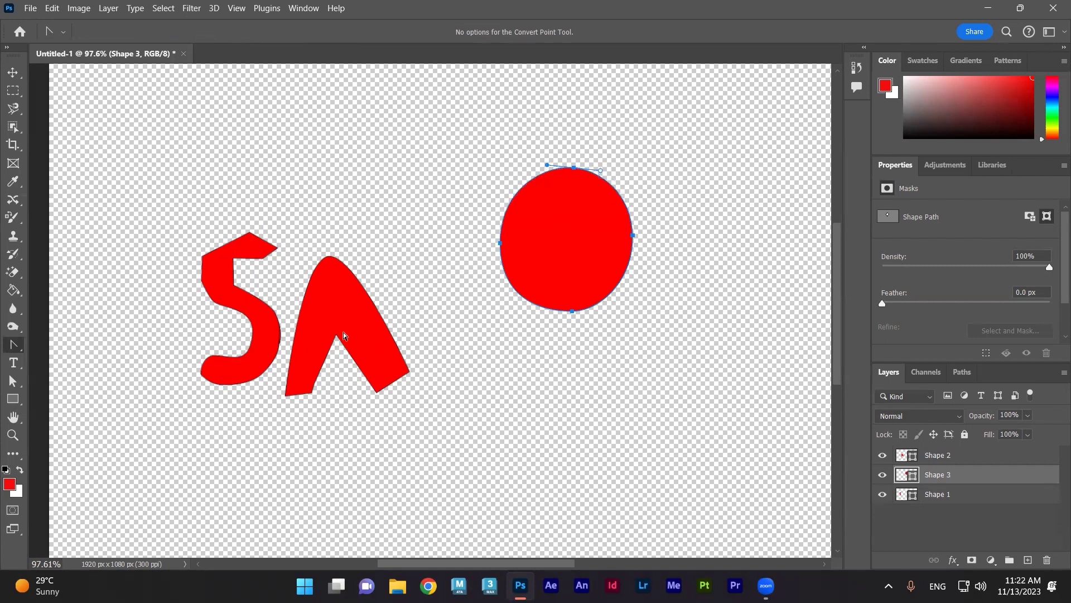
# Select the letter A's shape, reactivate the Pen tool and change the foreground color to yellow-green.
pyautogui.click(13, 73)
pyautogui.click(393, 340)
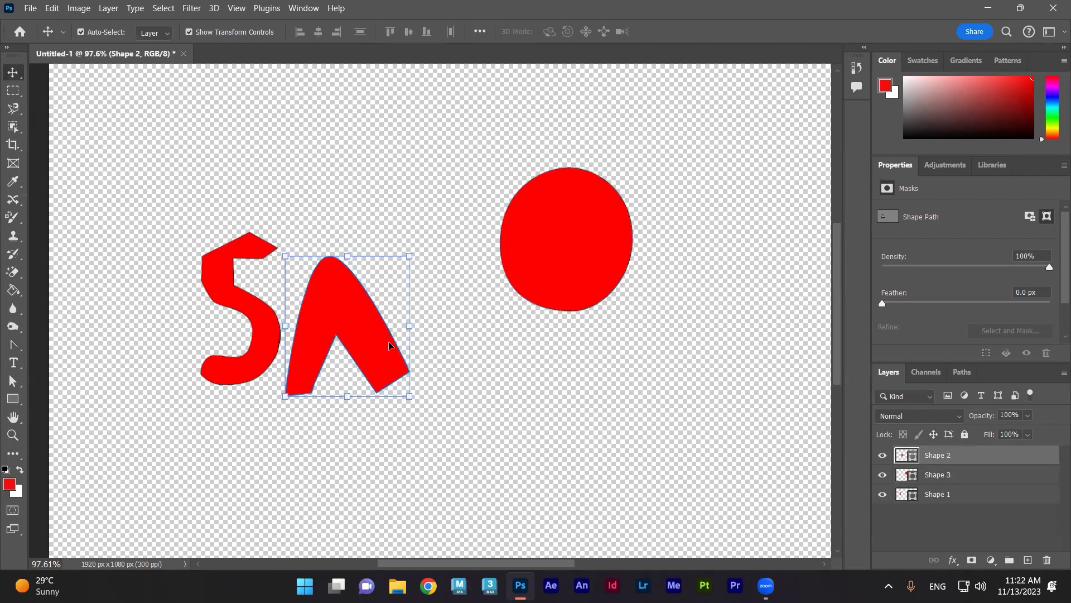
pyautogui.rightClick(13, 344)
pyautogui.click(63, 341)
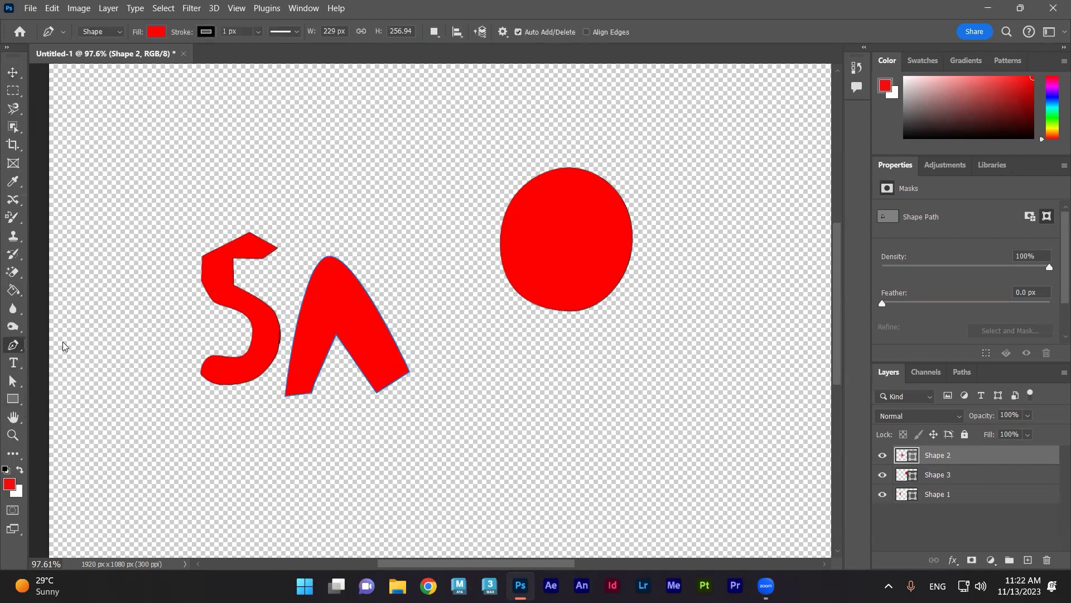
pyautogui.click(8, 484)
pyautogui.click(821, 276)
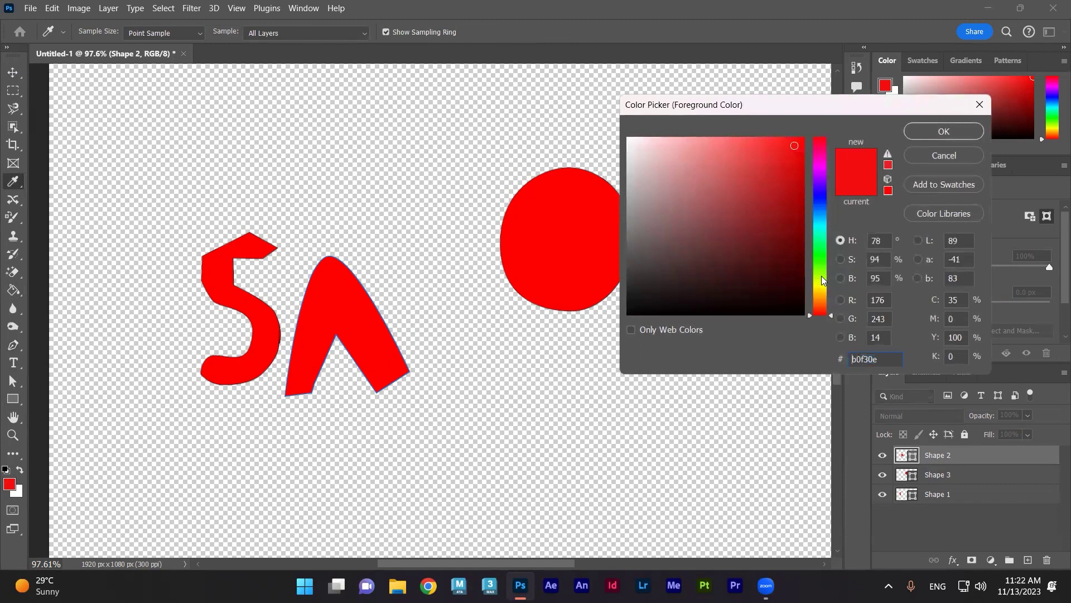
pyautogui.click(796, 161)
pyautogui.click(930, 130)
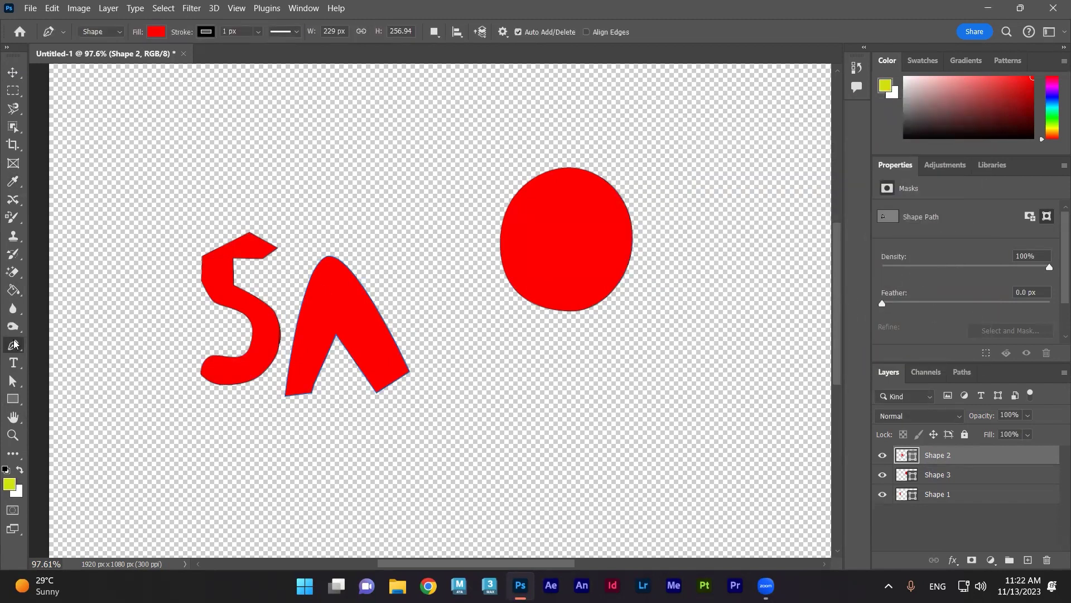
# Draw a closed oval shape about 341 × 214 px with the Pen tool, above the letter S.
pyautogui.click(240, 97)
pyautogui.moveTo(139, 154); pyautogui.dragTo(134, 212)
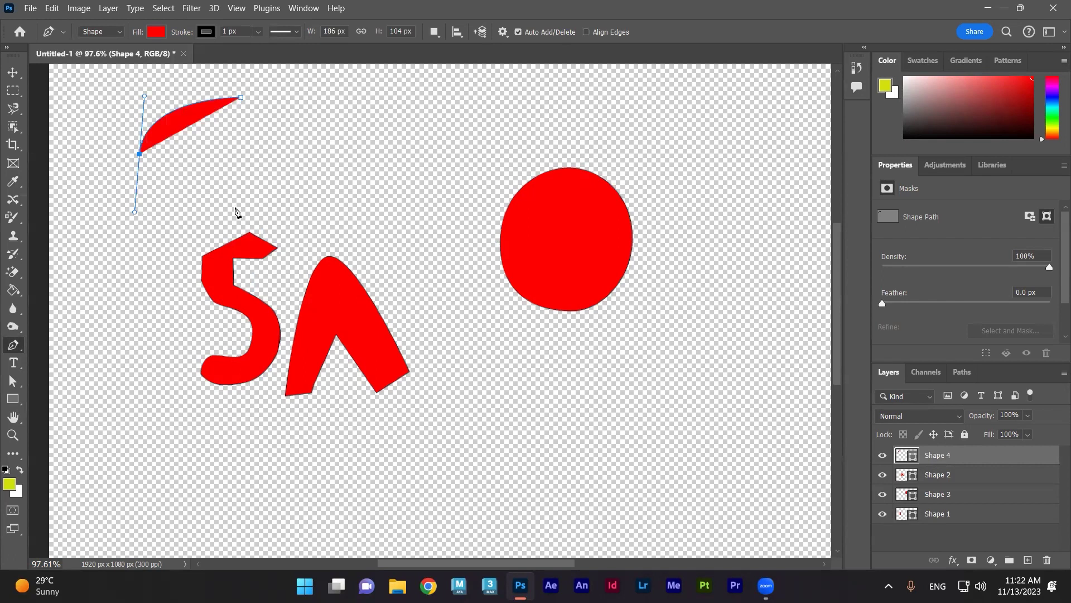
pyautogui.moveTo(234, 214); pyautogui.dragTo(258, 214)
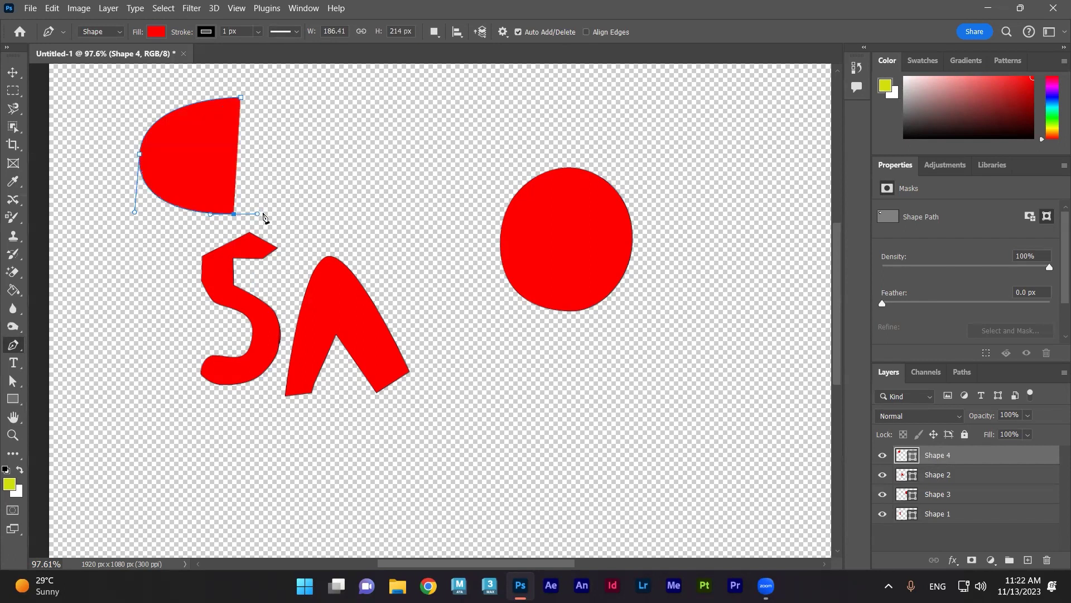
pyautogui.moveTo(326, 170); pyautogui.dragTo(326, 147)
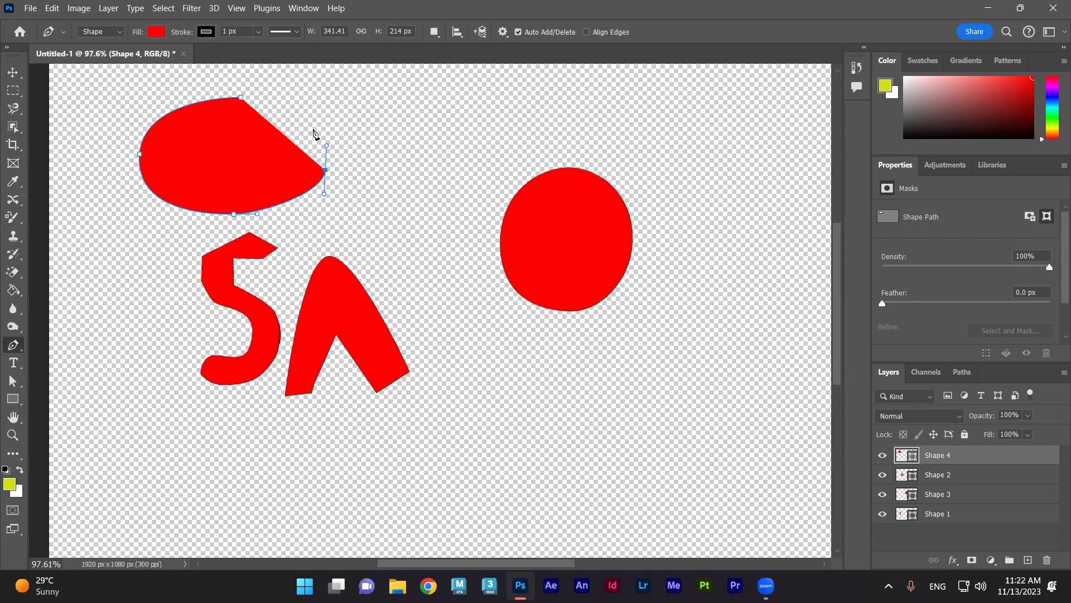
pyautogui.click(241, 98)
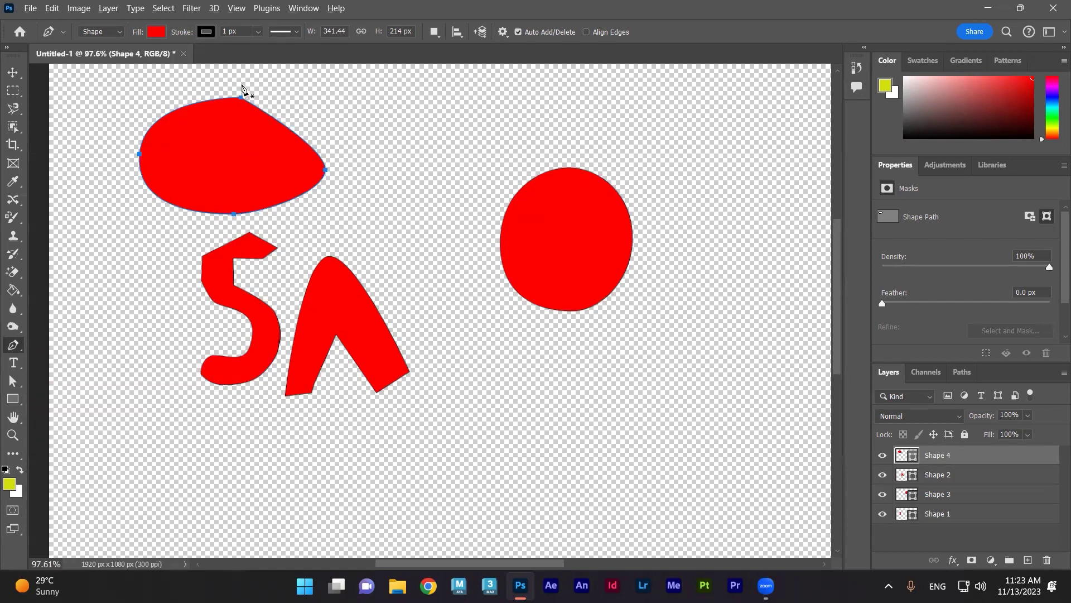
# Smooth the oval's top and right anchor points with the Convert Point tool, and shift the oval slightly to the right.
pyautogui.scroll(2, 243, 87)
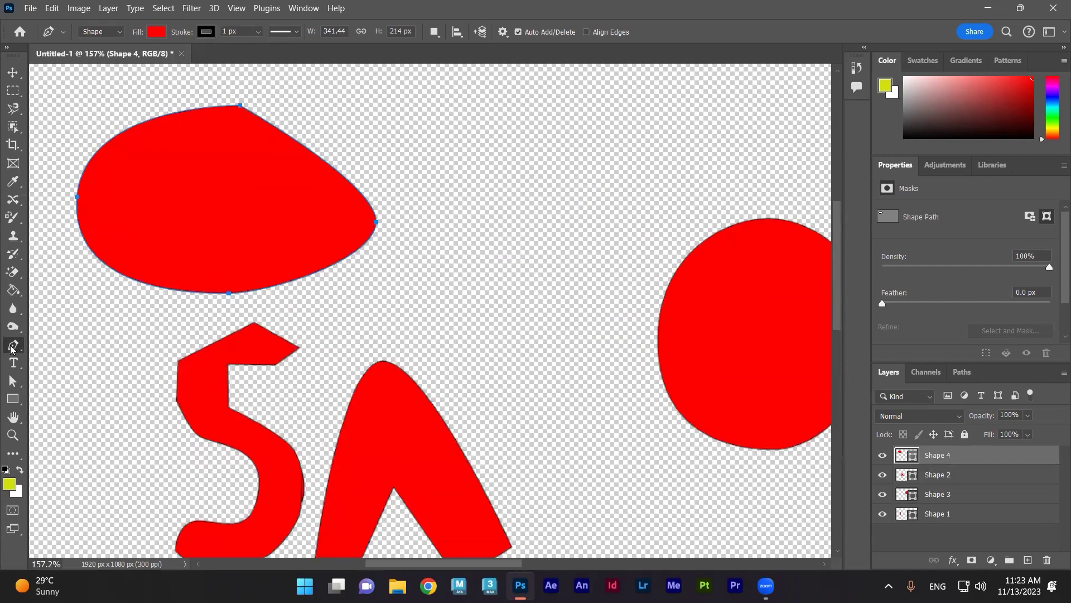
pyautogui.click(11, 348)
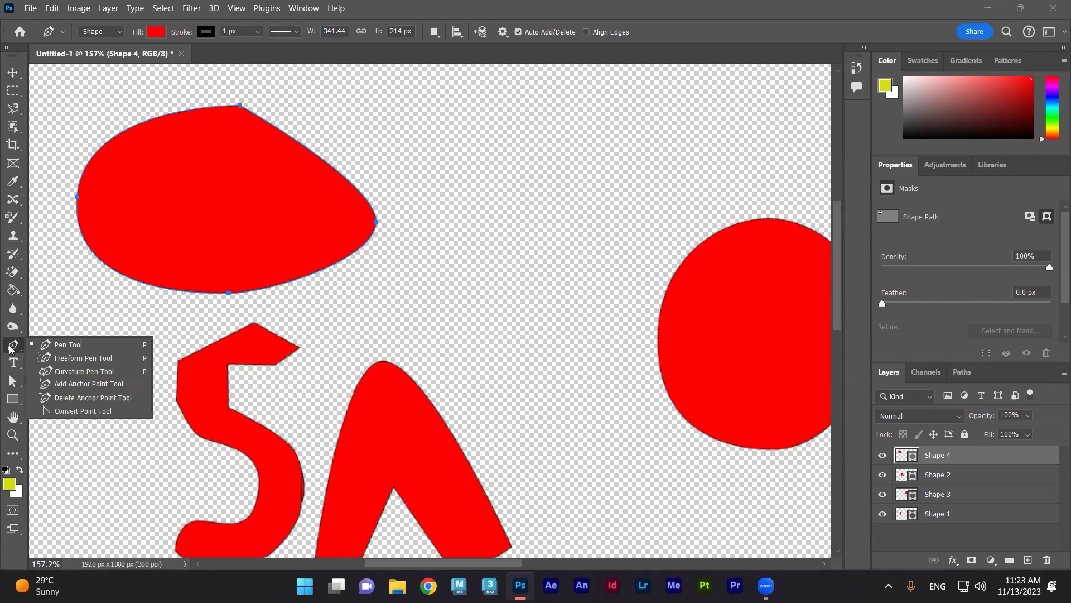
pyautogui.click(88, 411)
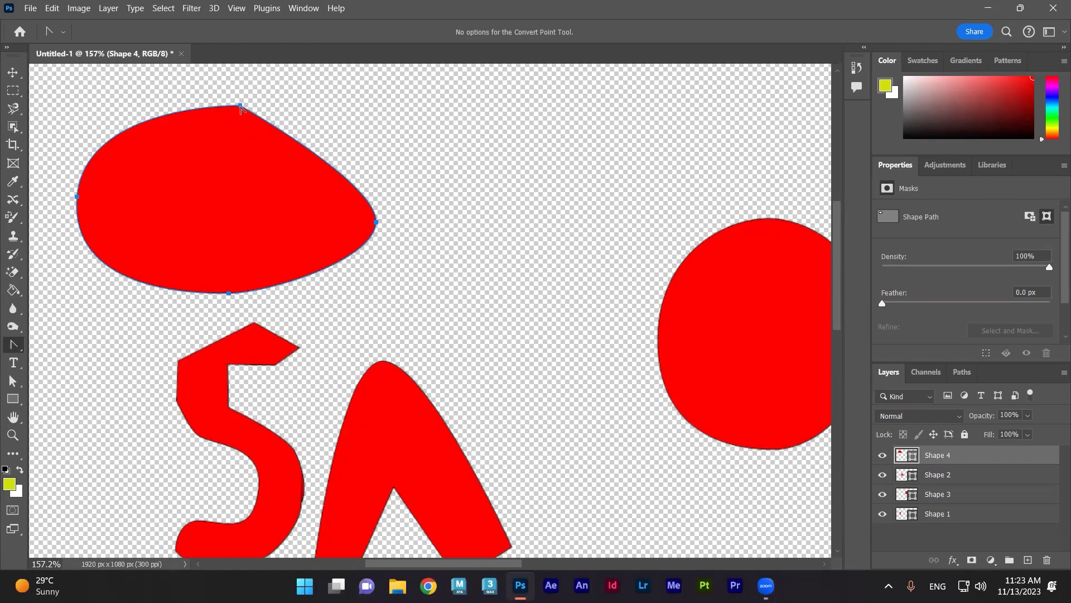
pyautogui.moveTo(240, 106); pyautogui.dragTo(184, 100)
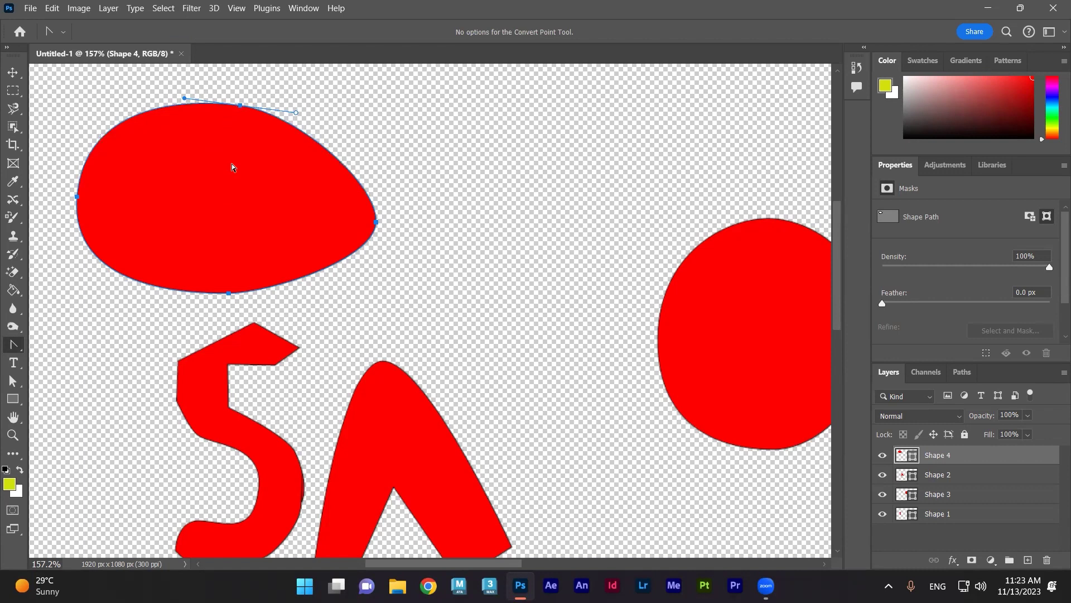
pyautogui.moveTo(376, 222); pyautogui.dragTo(384, 155)
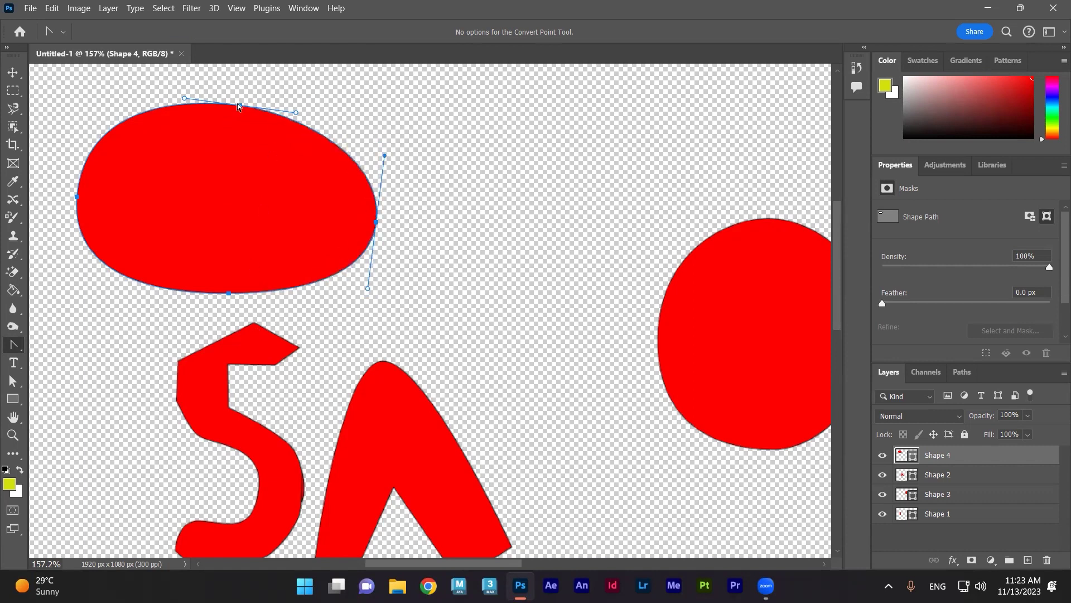
pyautogui.moveTo(240, 105); pyautogui.dragTo(259, 97)
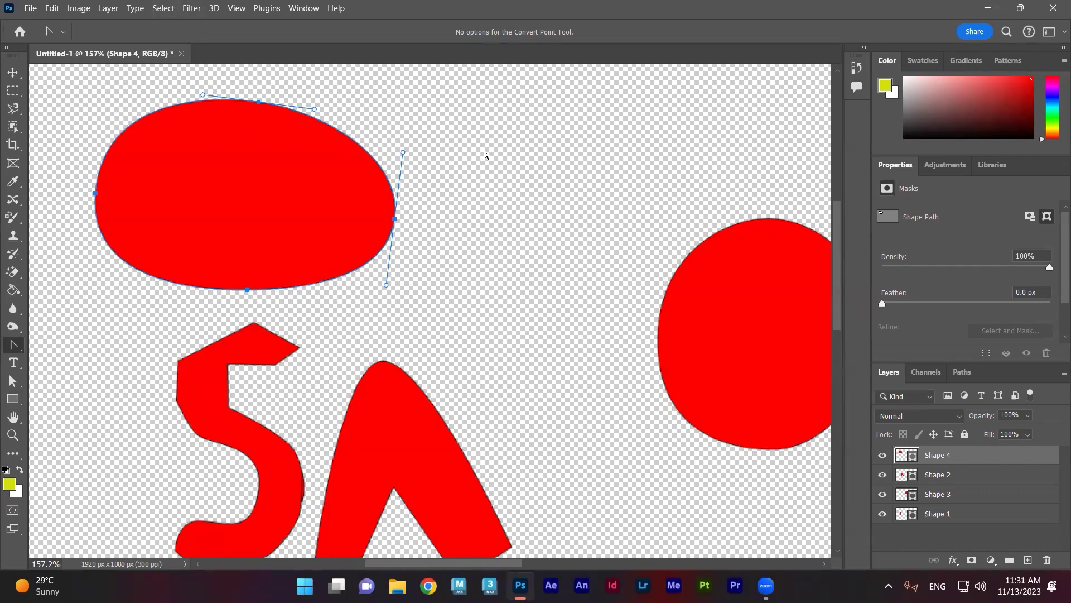
pyautogui.click(473, 266)
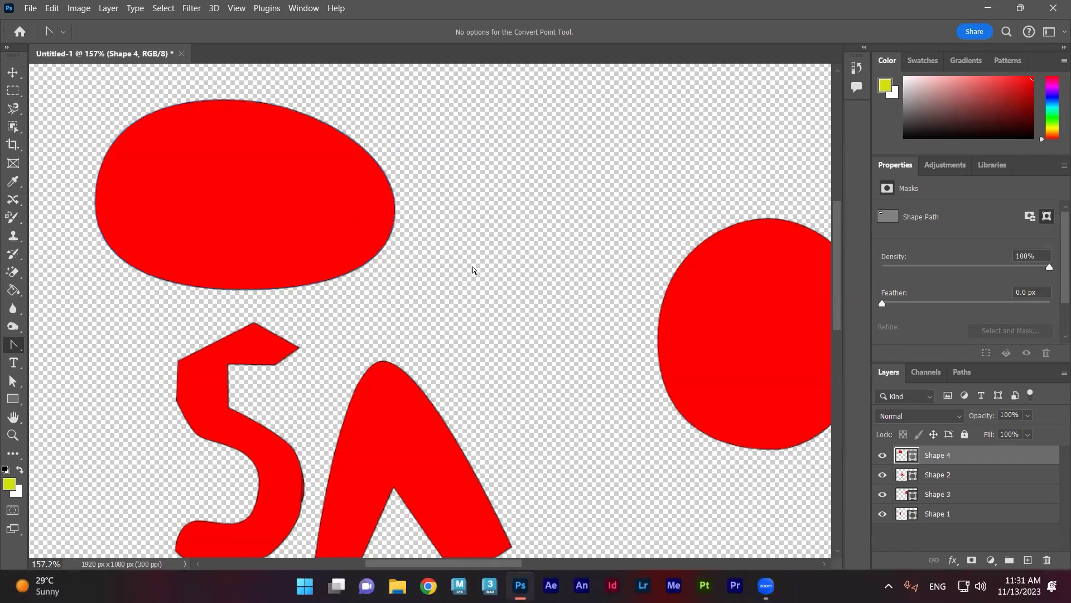
# Draw a closed four-cornered shape about 180 × 97 px with the Pen tool, between the oval and the circle.
pyautogui.rightClick(18, 350)
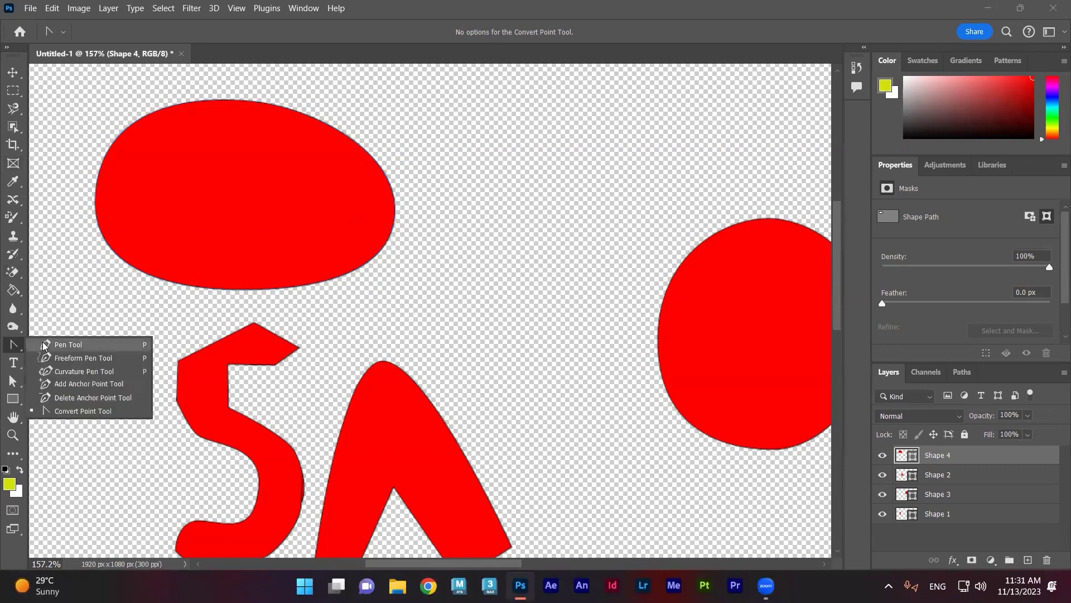
pyautogui.click(61, 342)
pyautogui.click(467, 117)
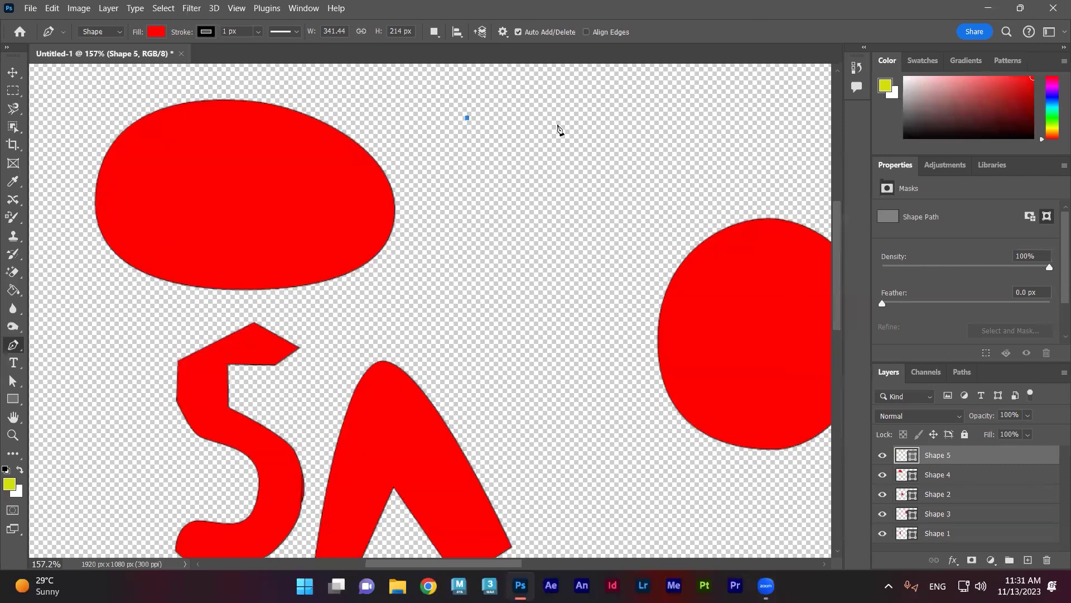
pyautogui.click(619, 119)
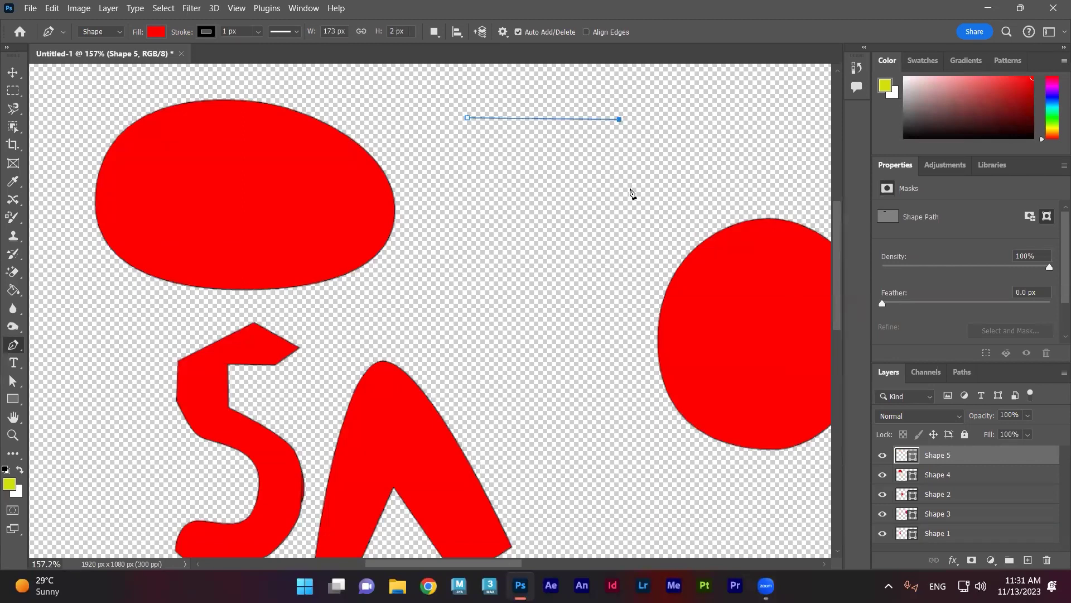
pyautogui.click(625, 203)
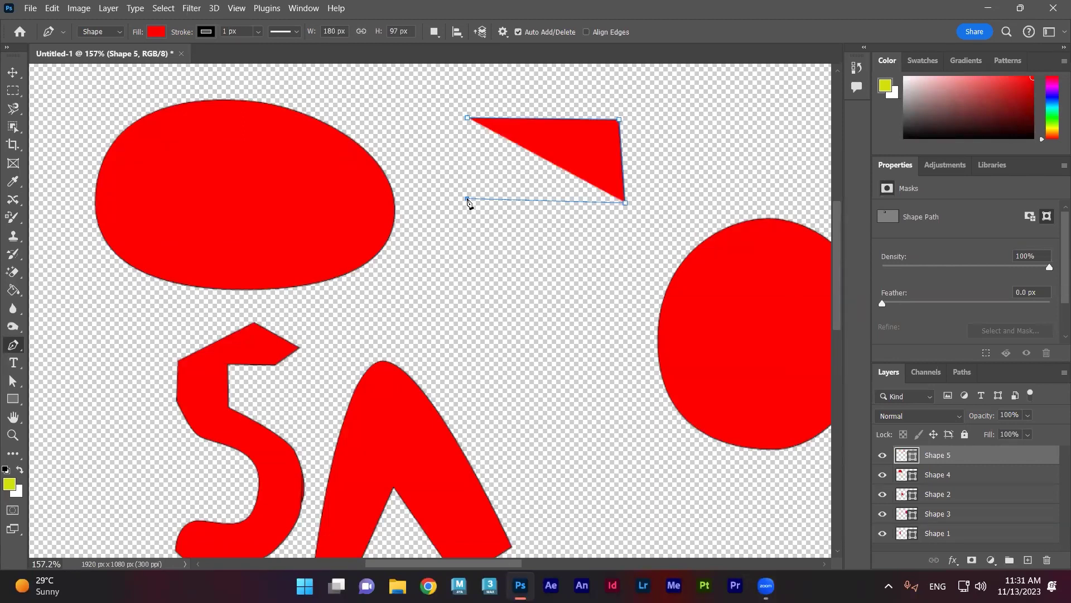
pyautogui.click(467, 199)
pyautogui.press('Return')
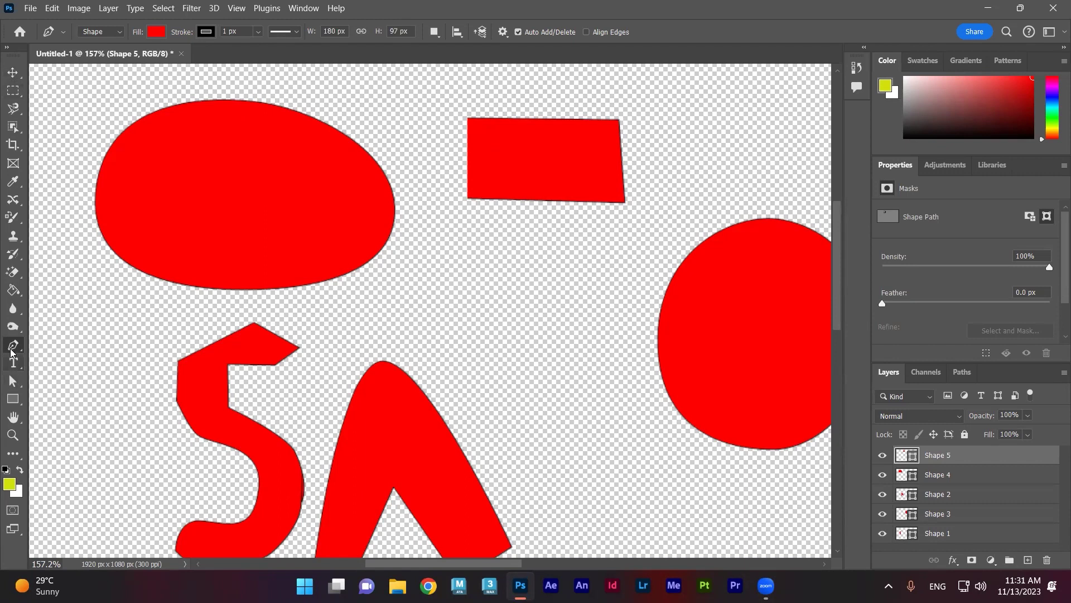
# Try a 12.87 px stroke on the four-cornered shape and set its stroke width back to 1 px.
pyautogui.keyDown('ctrl'); pyautogui.click(531, 172); pyautogui.keyUp('ctrl')
pyautogui.click(258, 31)
pyautogui.moveTo(262, 46)
pyautogui.mouseDown()
pyautogui.moveTo(278, 48)
pyautogui.moveTo(265, 52)
pyautogui.mouseUp()
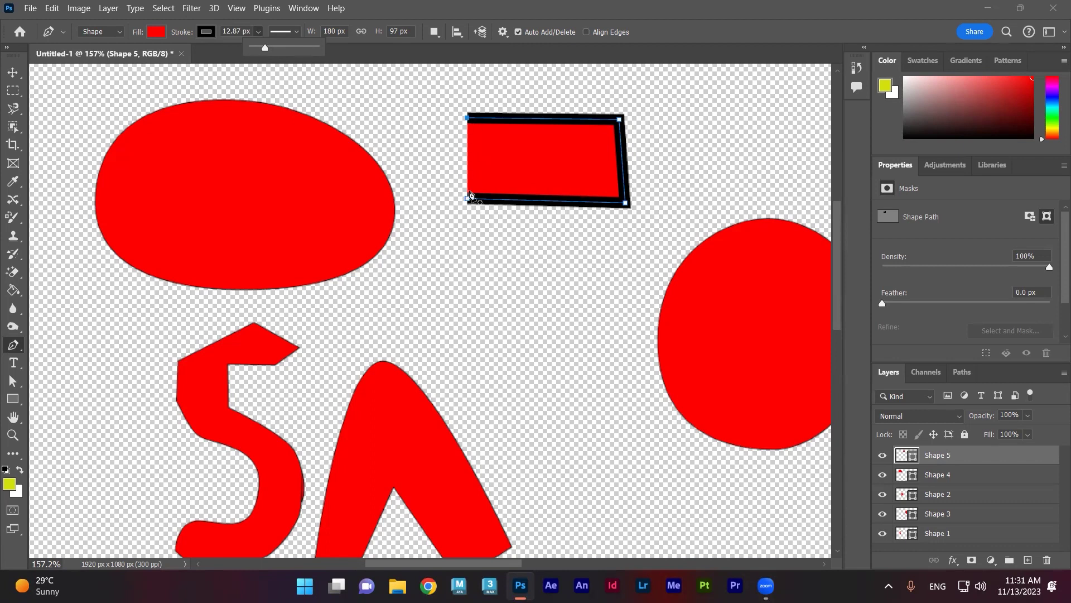
pyautogui.write('1')
pyautogui.press('Return')
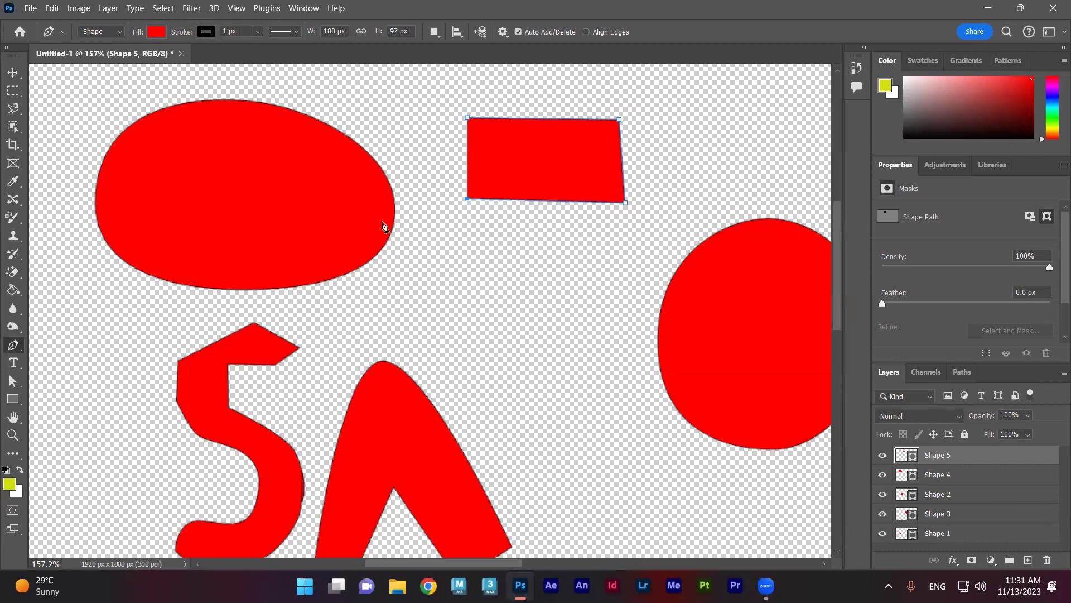
# Reactivate the Pen tool, try selecting and adjusting the rectangle's left anchor points, and undo the last change.
pyautogui.rightClick(12, 345)
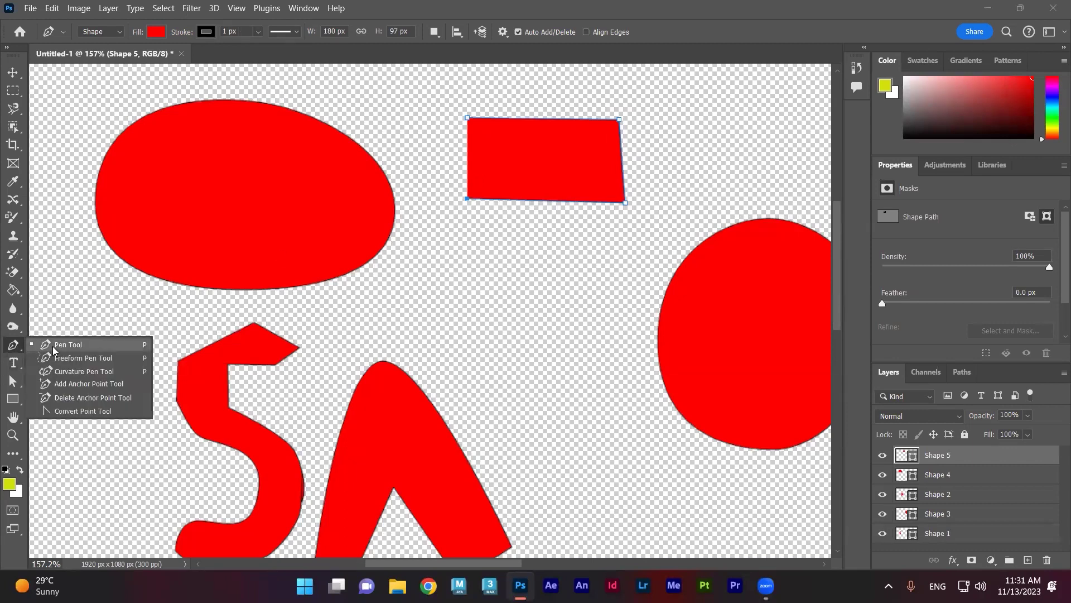
pyautogui.click(53, 349)
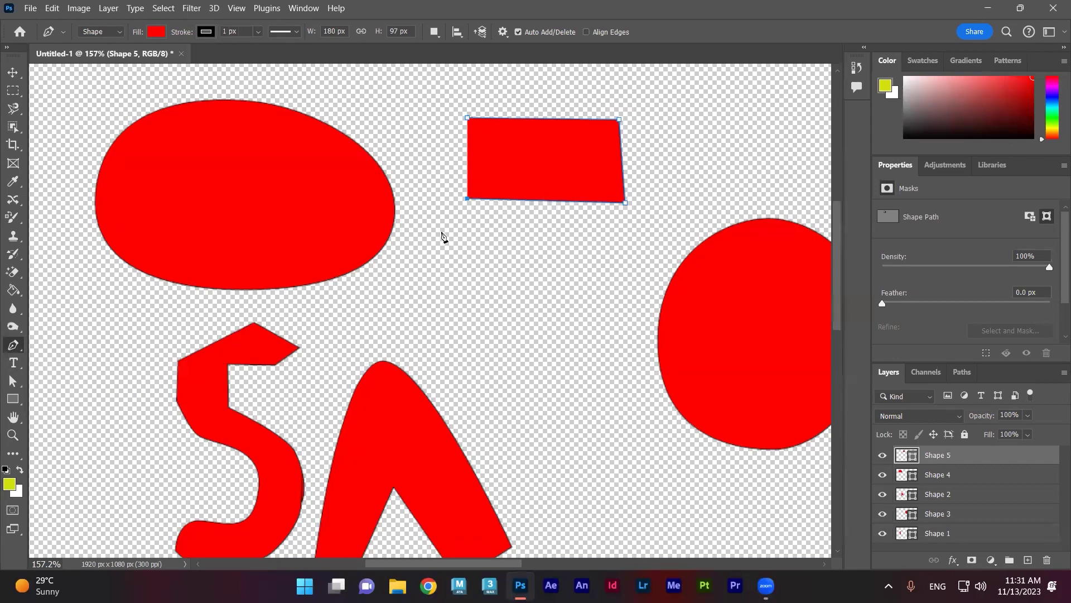
pyautogui.keyDown('ctrl'); pyautogui.click(467, 198); pyautogui.keyUp('ctrl')
pyautogui.moveTo(450, 110); pyautogui.dragTo(475, 171)
pyautogui.hotkey('ctrl', 'z')
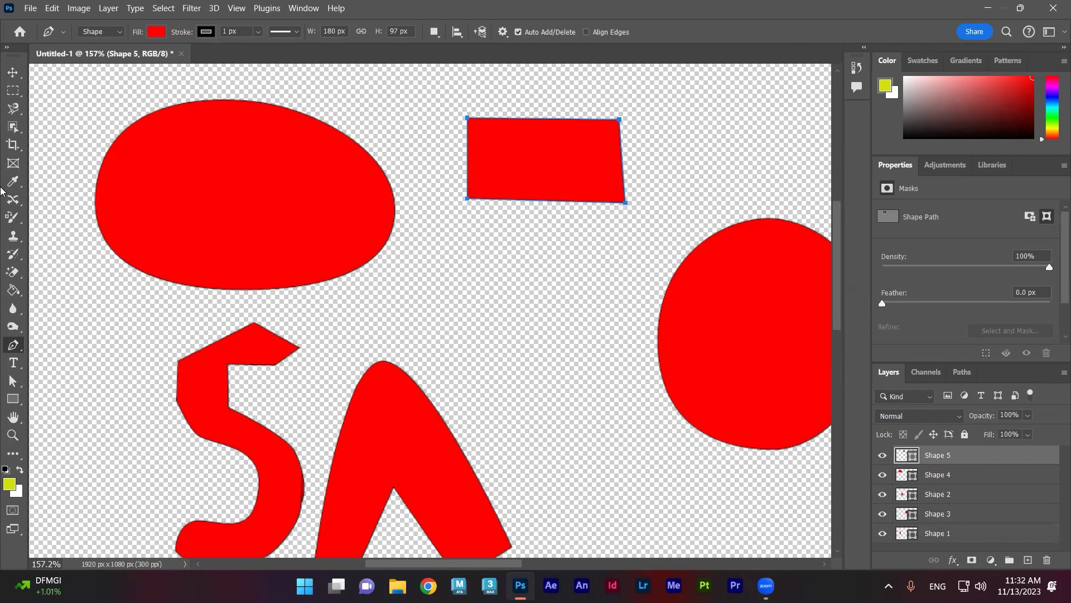
pyautogui.rightClick(20, 346)
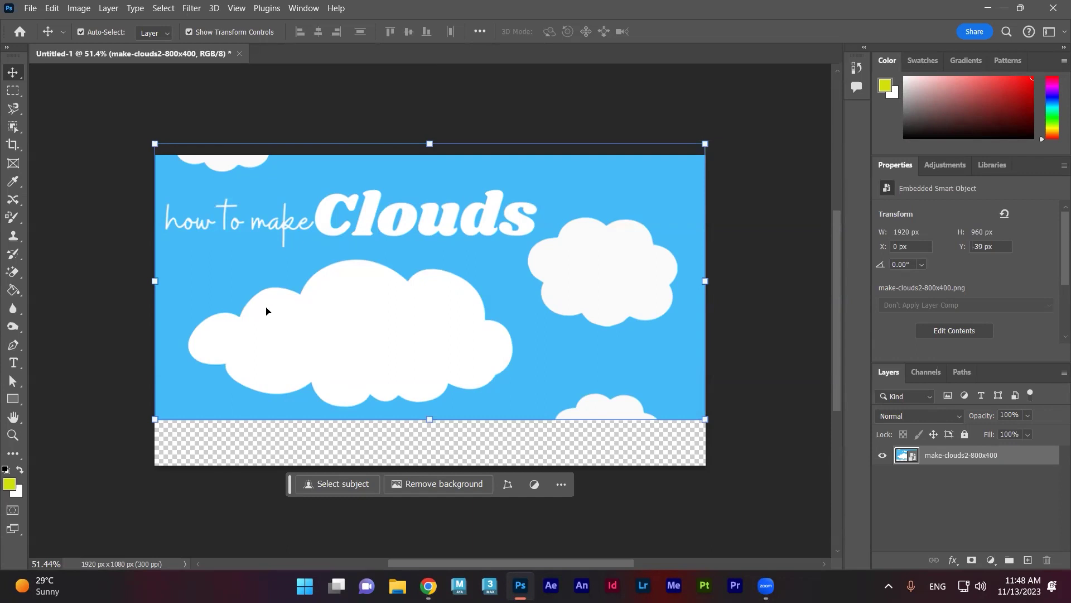
# Start a yellow-green Pen tool shape on the large cloud and trace its upper-left lobe, about 212 px wide.
pyautogui.click(13, 345)
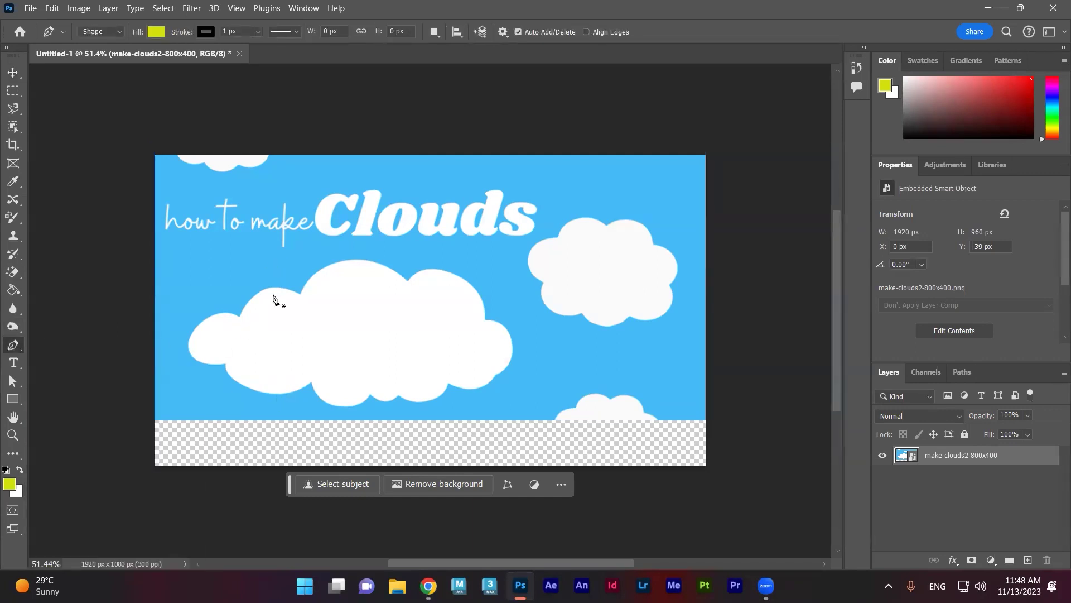
pyautogui.scroll(3, 247, 357)
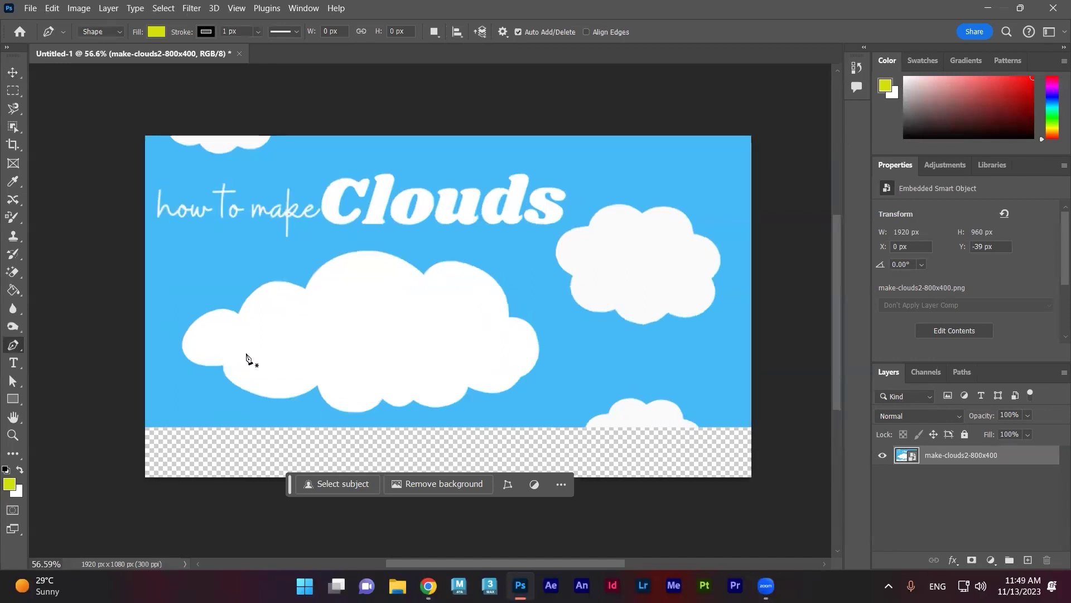
pyautogui.scroll(1, 246, 349)
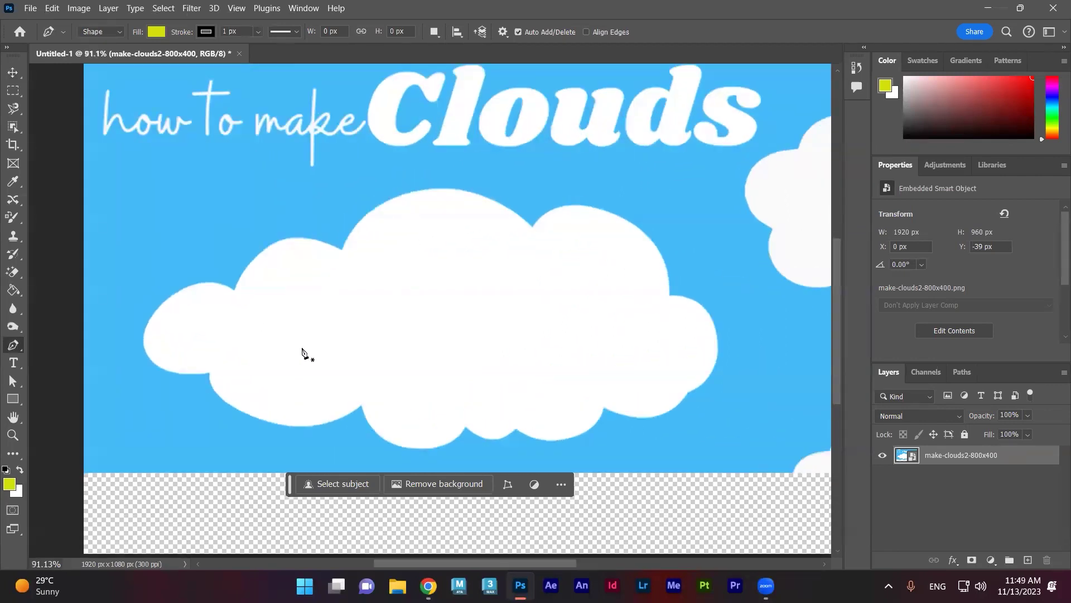
pyautogui.scroll(-1, 304, 352)
pyautogui.scroll(1, 303, 354)
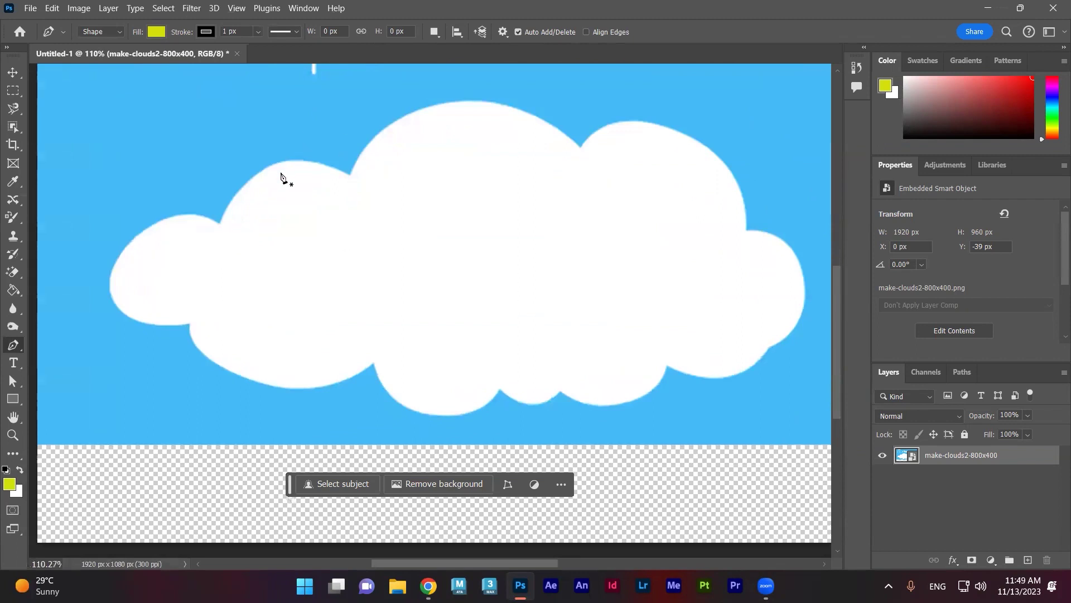
pyautogui.click(219, 224)
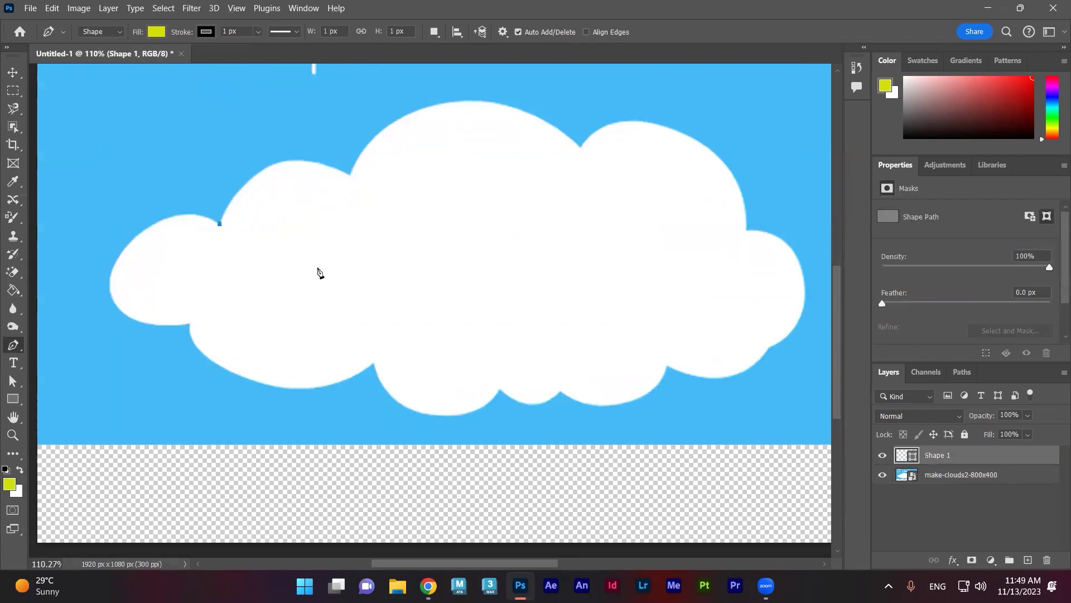
pyautogui.moveTo(273, 166); pyautogui.dragTo(307, 154)
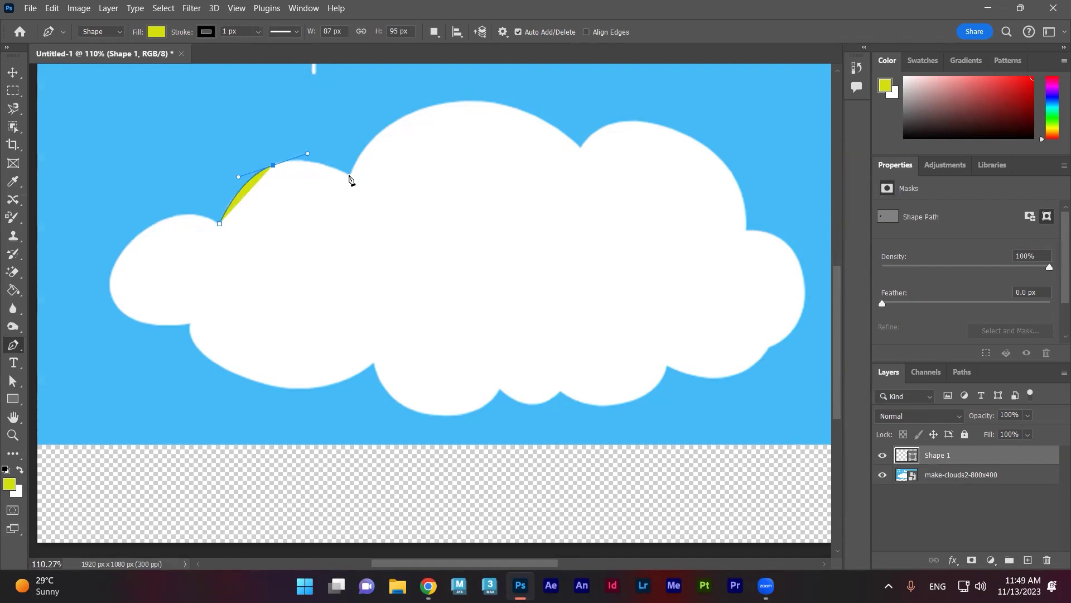
pyautogui.click(350, 175)
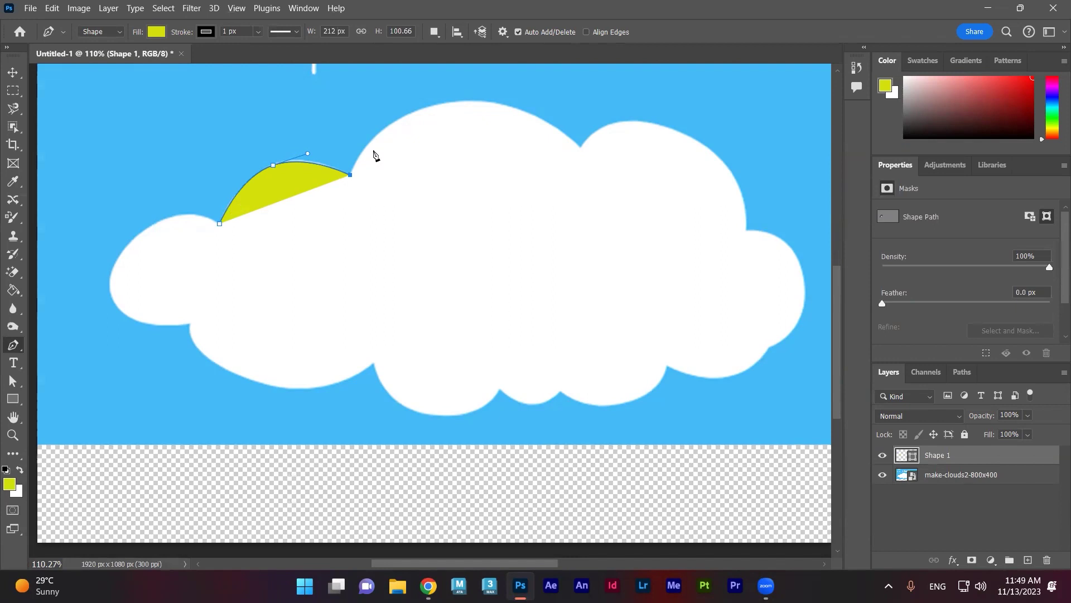
# Continue the path along the cloud's tall top lobe and upper-right lobe, with corner anchors at the notches.
pyautogui.moveTo(426, 107); pyautogui.dragTo(489, 85)
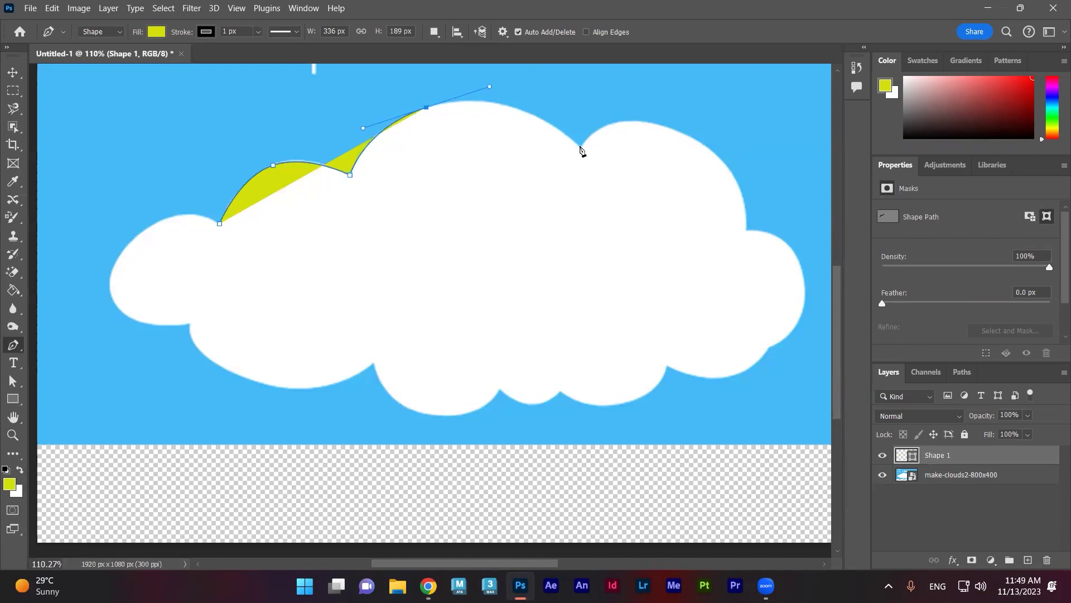
pyautogui.moveTo(535, 115); pyautogui.dragTo(552, 125)
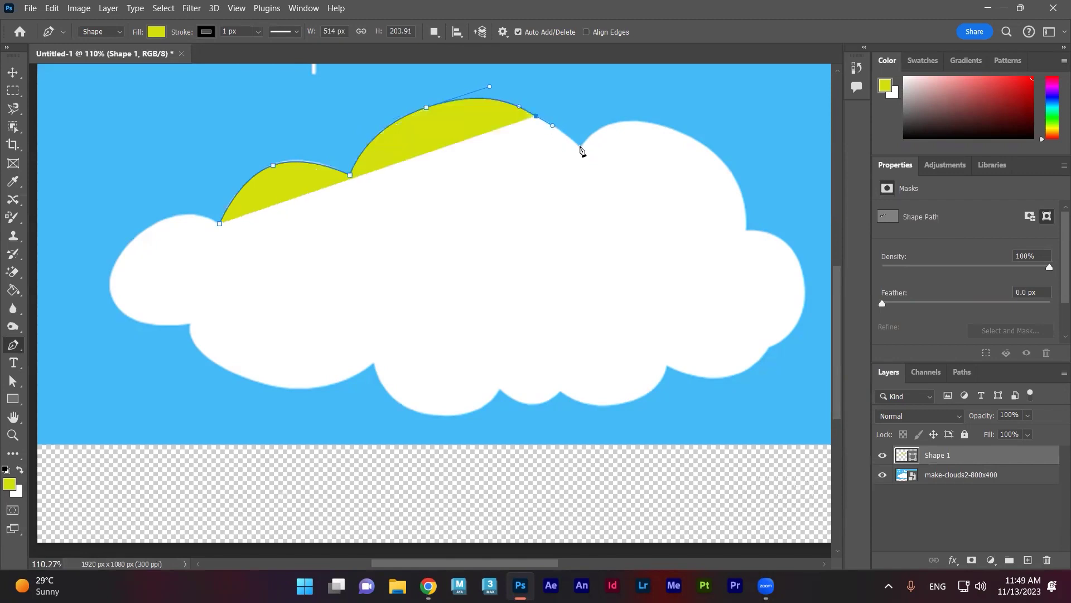
pyautogui.click(581, 149)
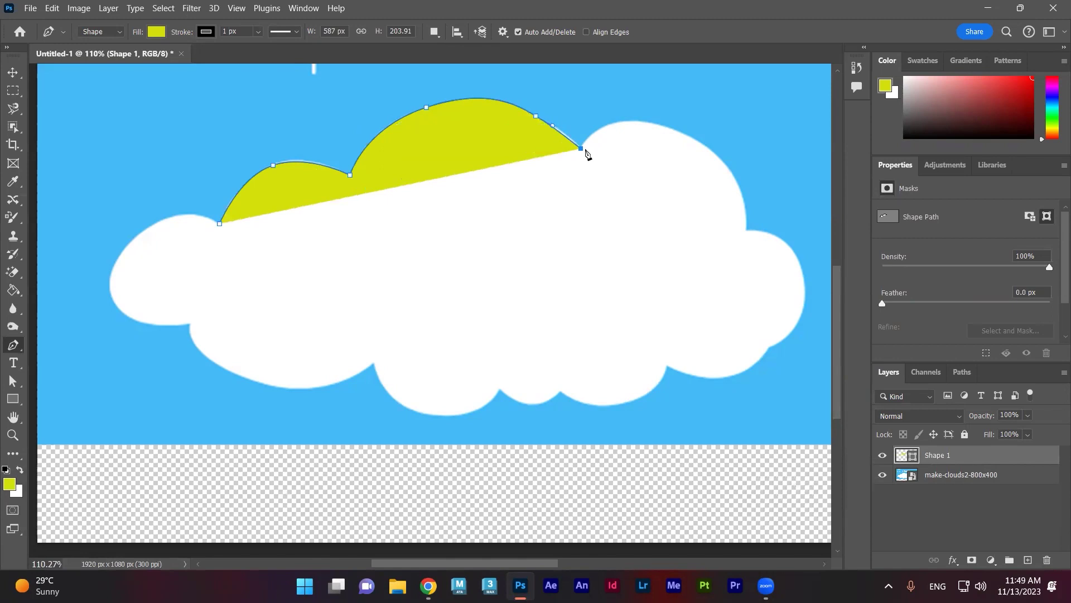
pyautogui.moveTo(606, 126); pyautogui.dragTo(622, 121)
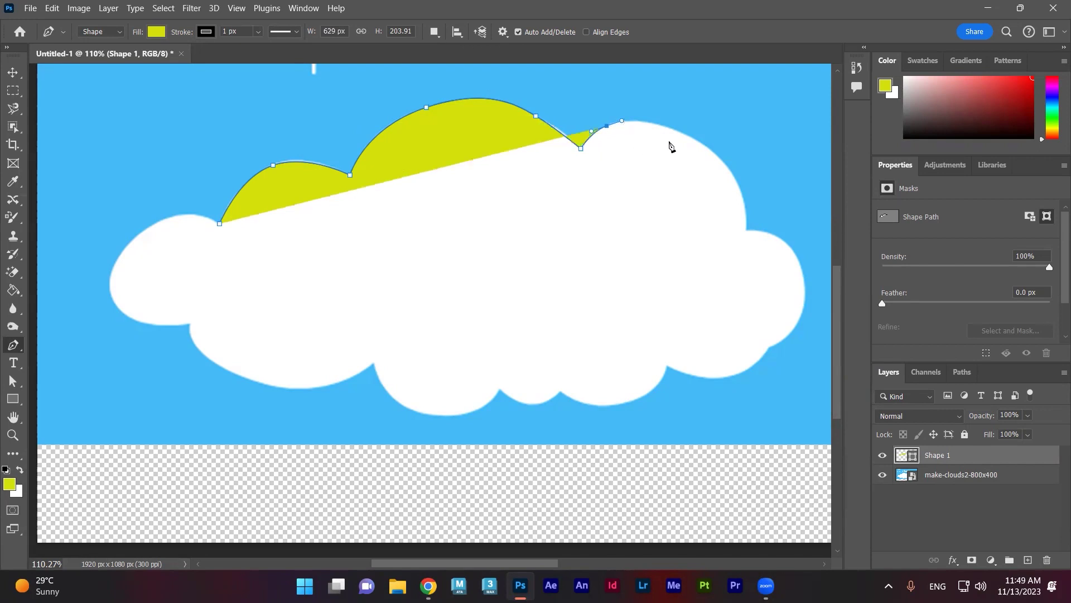
pyautogui.moveTo(697, 141); pyautogui.dragTo(745, 227)
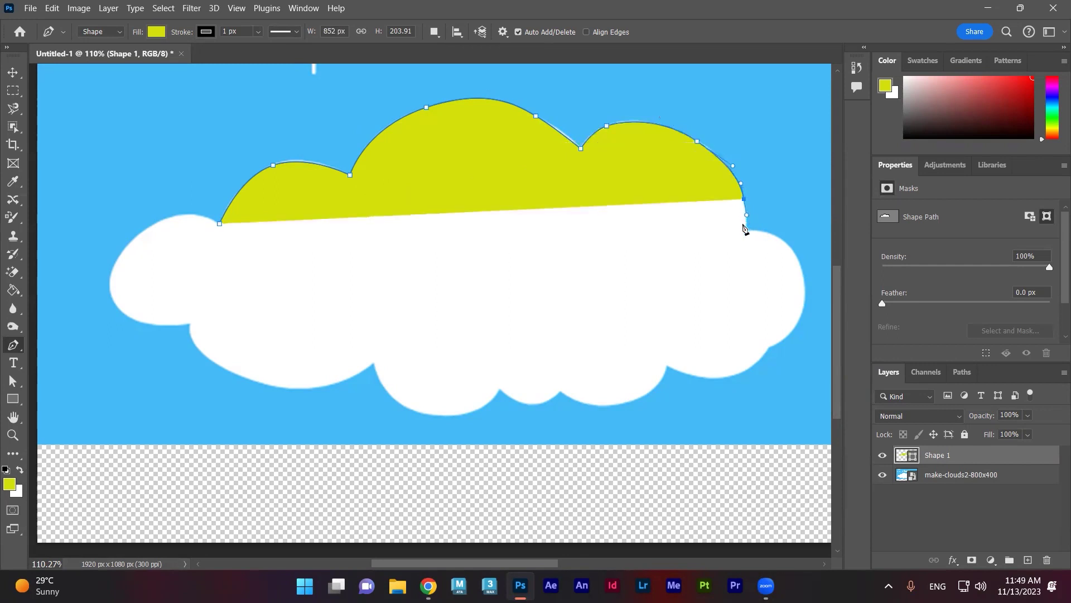
pyautogui.click(745, 230)
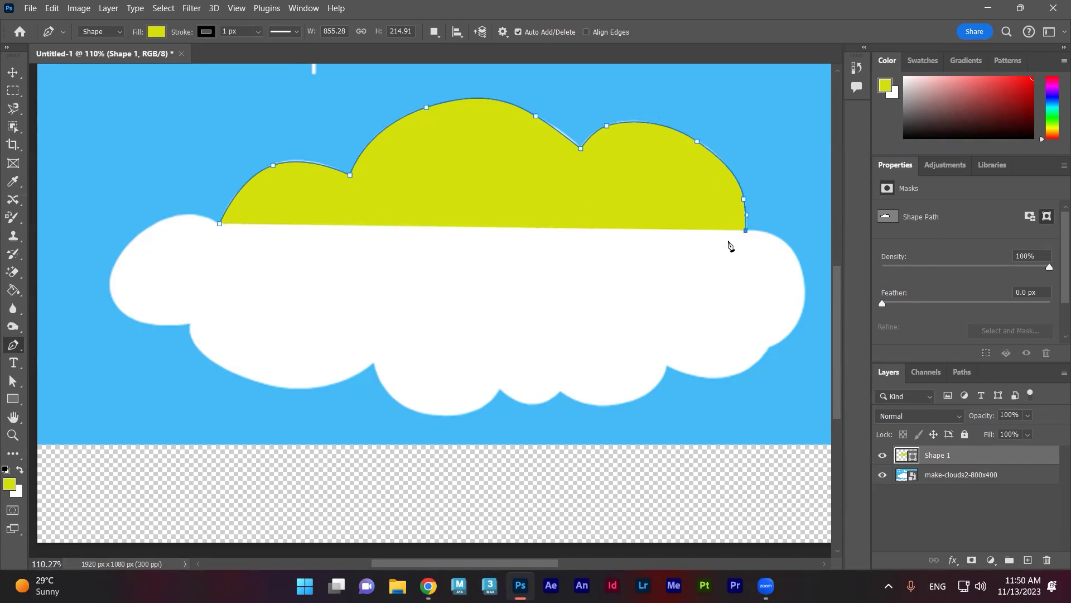
# Trace the cloud's right-end lobe with curved segments down to the notch at its lower right.
pyautogui.moveTo(772, 233); pyautogui.dragTo(781, 238)
pyautogui.moveTo(803, 283); pyautogui.dragTo(807, 318)
pyautogui.hotkey('ctrl', 'z')
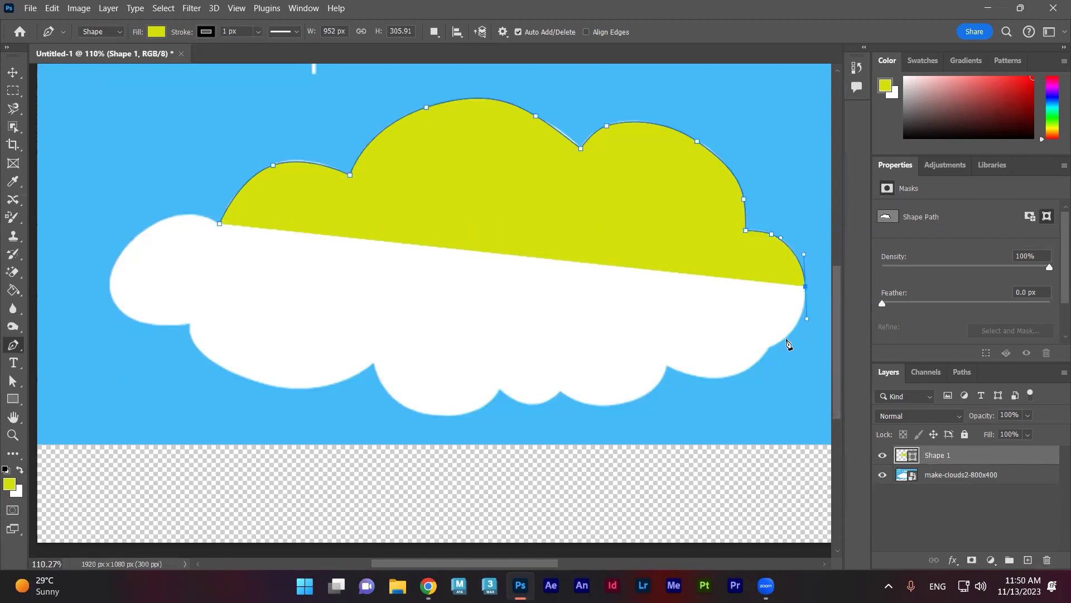
pyautogui.click(789, 335)
pyautogui.click(779, 342)
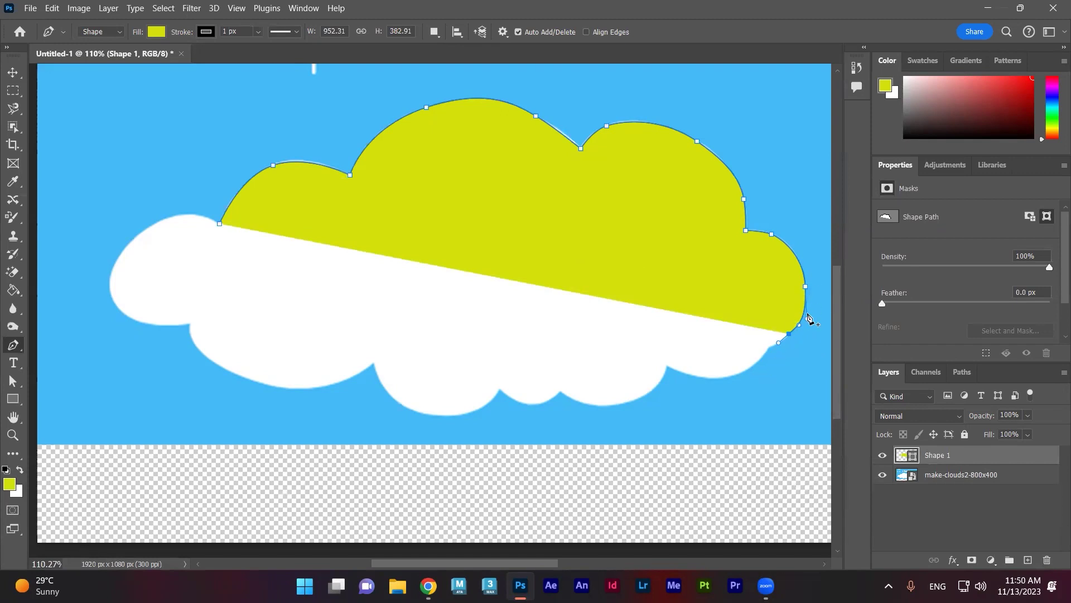
pyautogui.click(769, 348)
# Trace the two lower-right lobes of the cloud, redoing misplaced curves and placing a corner anchor at each notch.
pyautogui.moveTo(731, 375); pyautogui.dragTo(686, 377)
pyautogui.hotkey('ctrl', 'z')
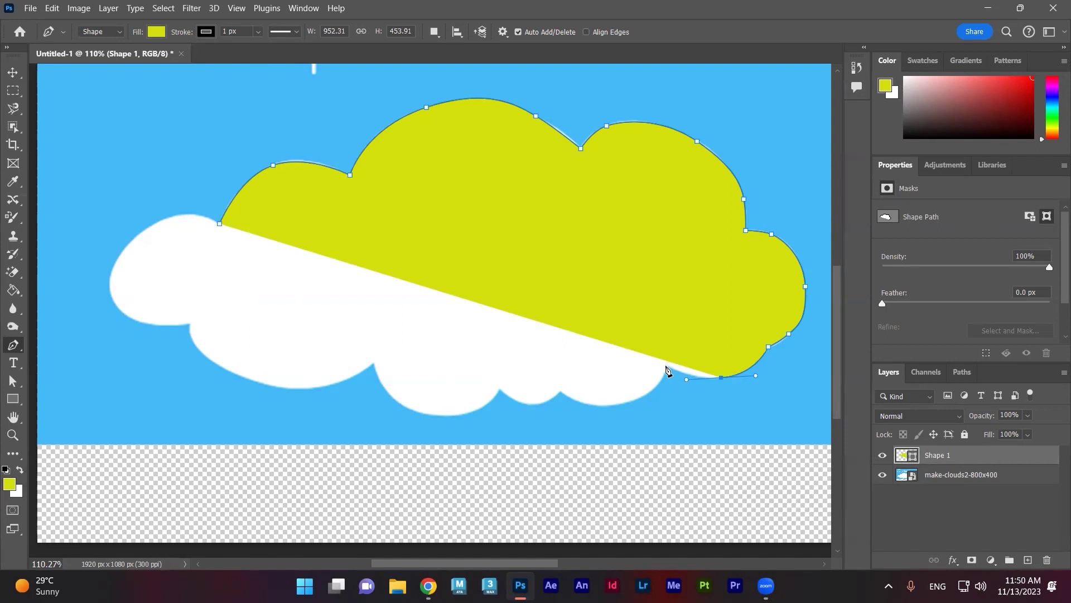
pyautogui.click(666, 366)
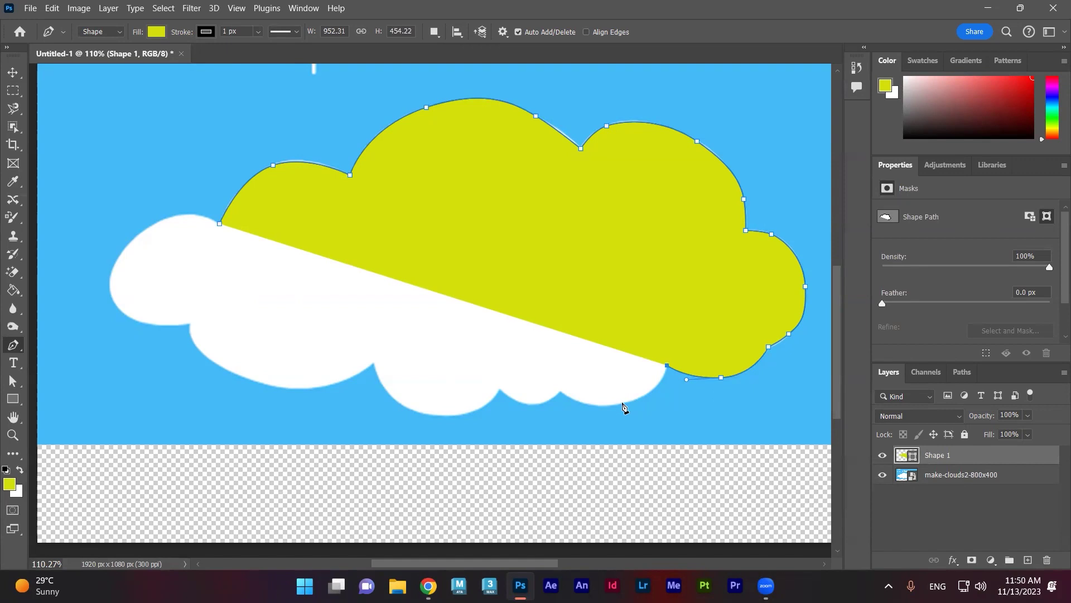
pyautogui.moveTo(617, 404); pyautogui.dragTo(578, 407)
pyautogui.hotkey('ctrl', 'z')
pyautogui.moveTo(620, 404); pyautogui.dragTo(579, 408)
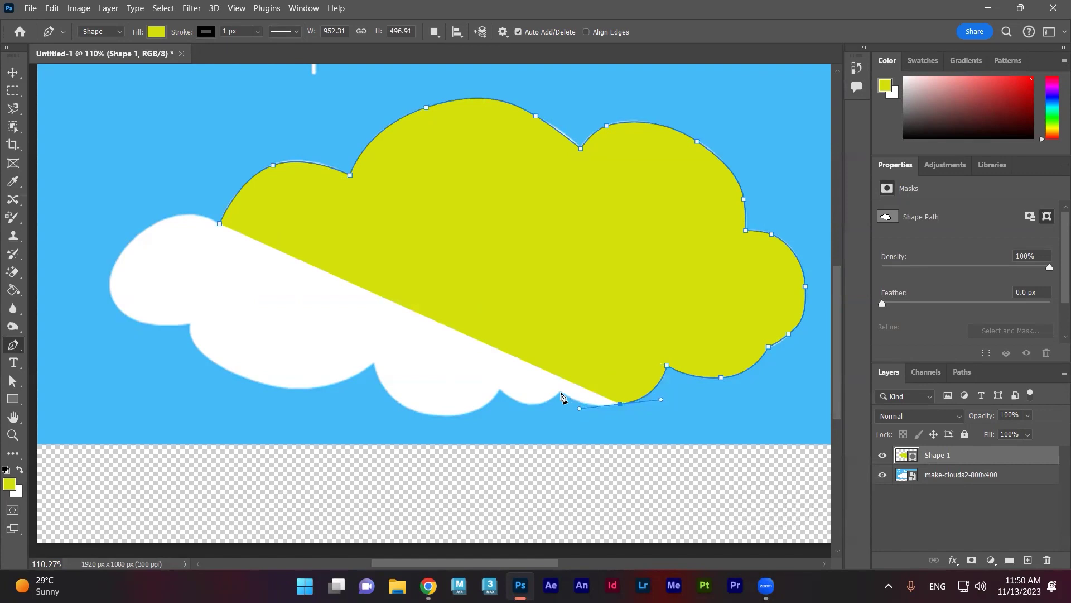
pyautogui.click(560, 390)
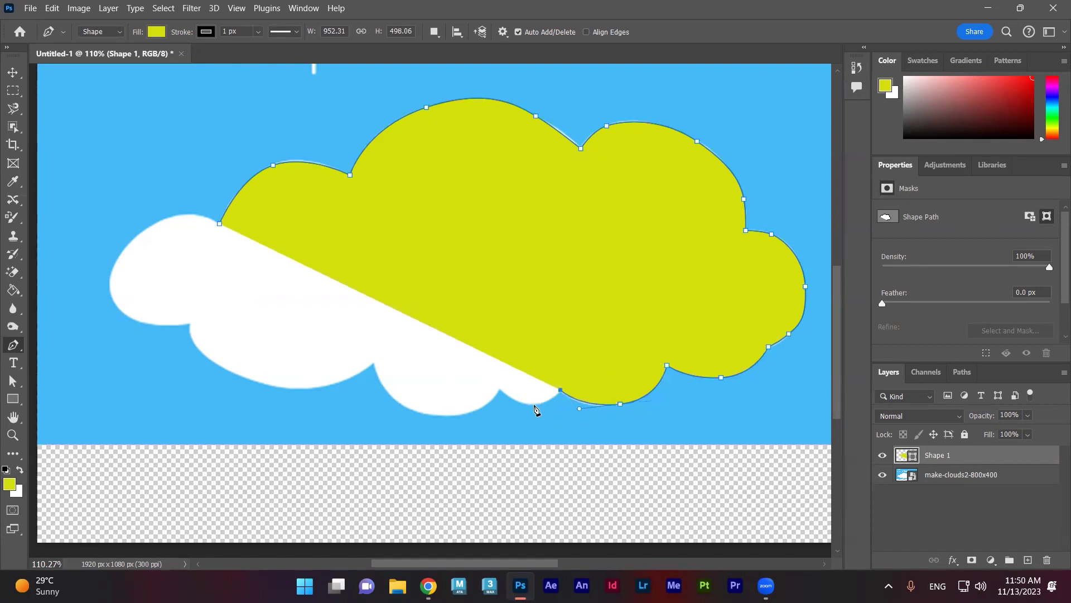
# Trace the small lobe and the larger neighbouring lobe along the cloud's bottom edge, ending each at its notch.
pyautogui.click(534, 405)
pyautogui.moveTo(522, 403); pyautogui.dragTo(521, 403)
pyautogui.click(499, 390)
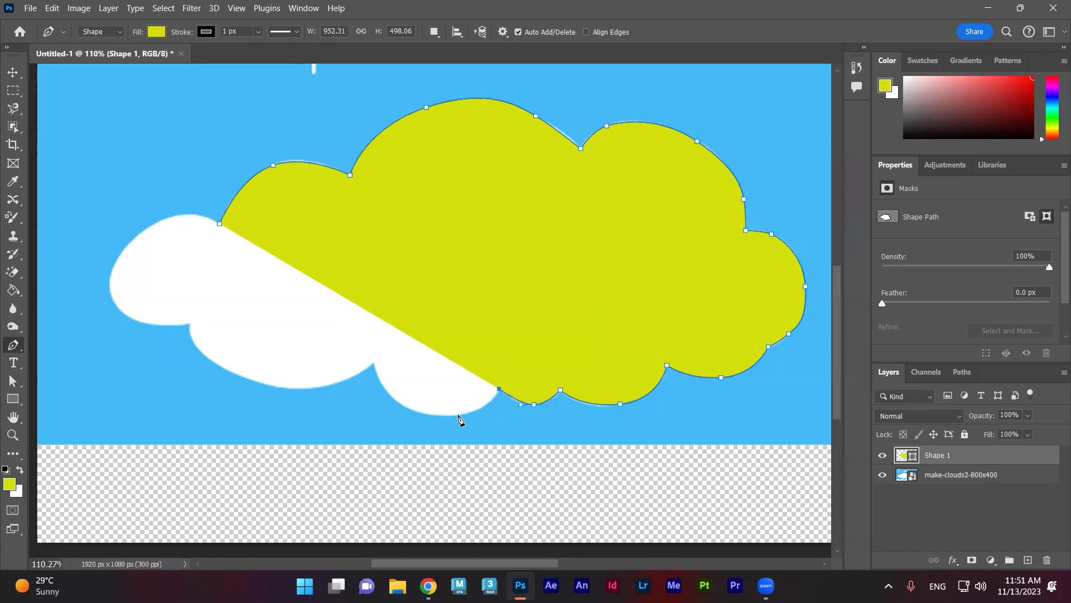
pyautogui.moveTo(428, 414); pyautogui.dragTo(374, 403)
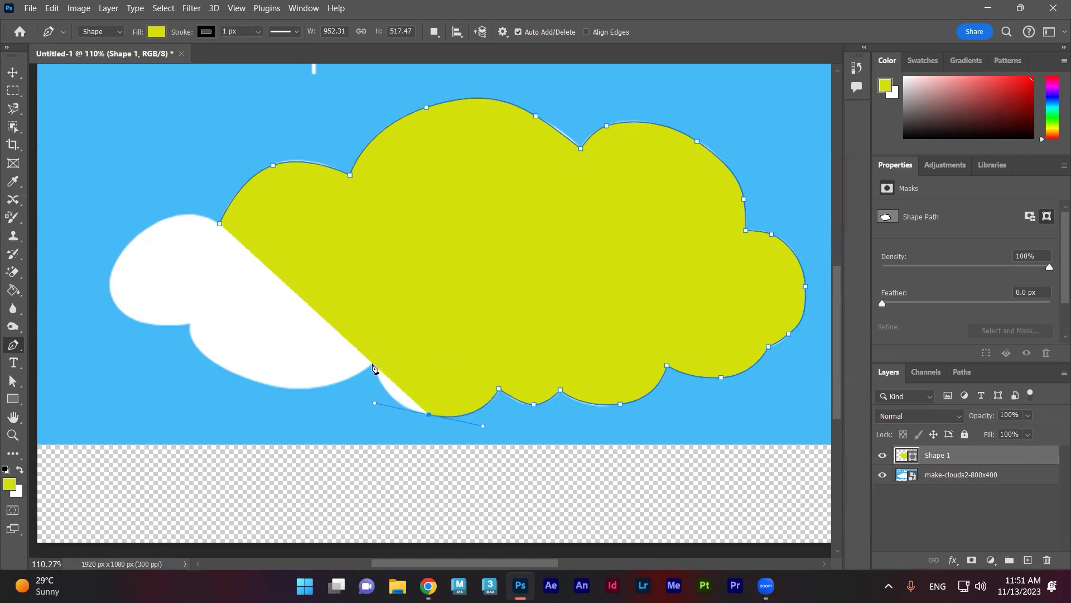
pyautogui.click(373, 360)
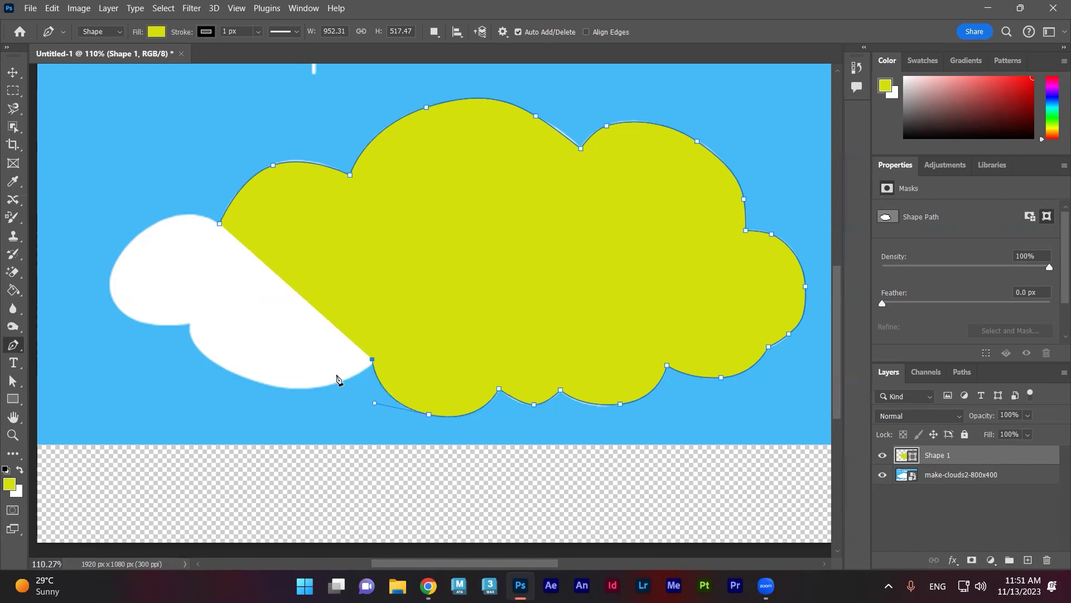
# Trace the cloud's lower-left lobe with two curved anchors, ending at the notch beside the leftmost lobe.
pyautogui.moveTo(317, 387); pyautogui.dragTo(271, 392)
pyautogui.moveTo(222, 367); pyautogui.dragTo(195, 350)
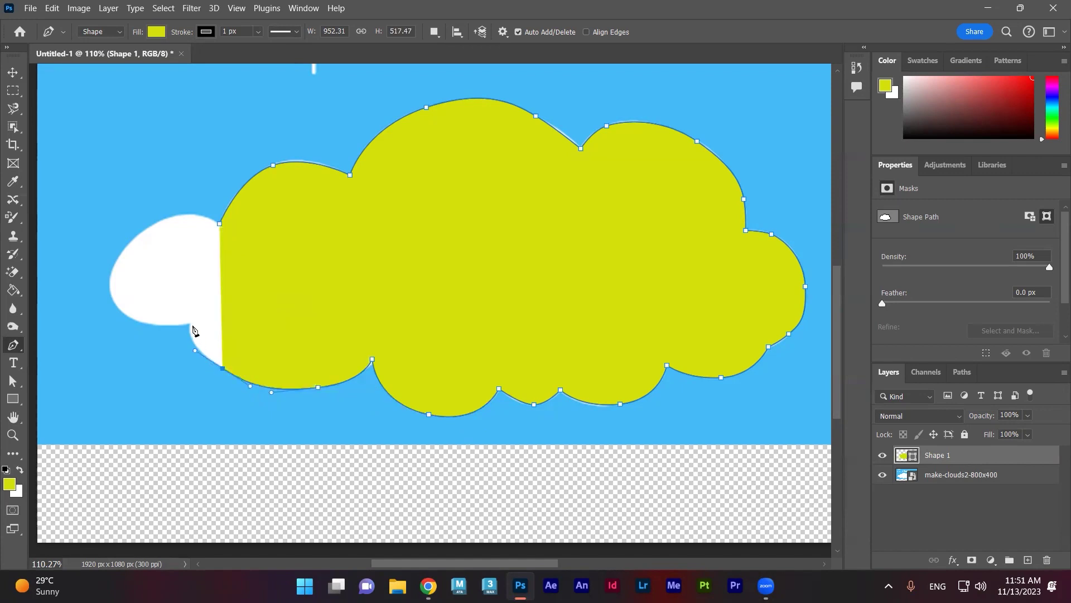
pyautogui.click(188, 322)
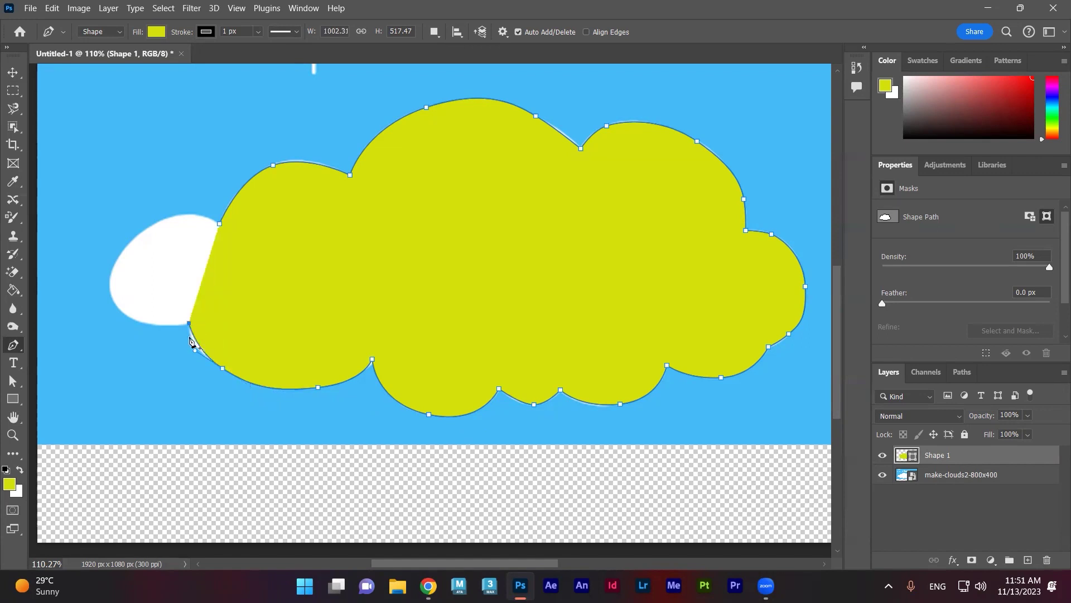
# Trace the cloud's leftmost lobe with curved segments, redoing the misplaced curve, and close the path at the starting anchor.
pyautogui.moveTo(144, 322); pyautogui.dragTo(157, 225)
pyautogui.hotkey('ctrl', 'z')
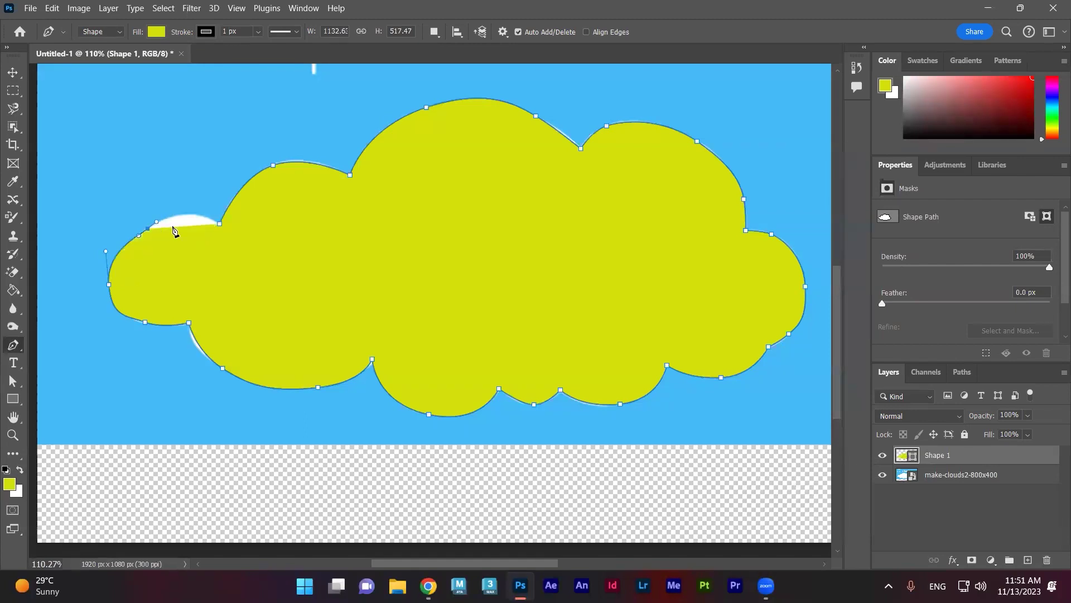
pyautogui.click(220, 225)
pyautogui.moveTo(148, 229); pyautogui.dragTo(172, 204)
pyautogui.click(147, 230)
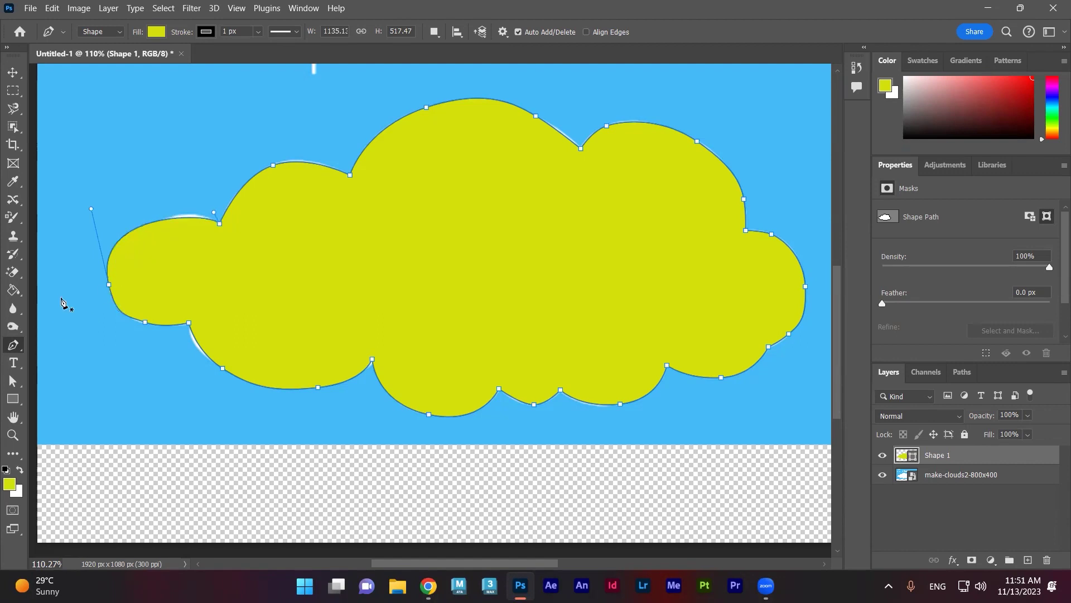
# Refine the leftmost lobe by adjusting its outer anchor and direction handles to follow the cloud's edge.
pyautogui.moveTo(90, 207); pyautogui.dragTo(110, 203)
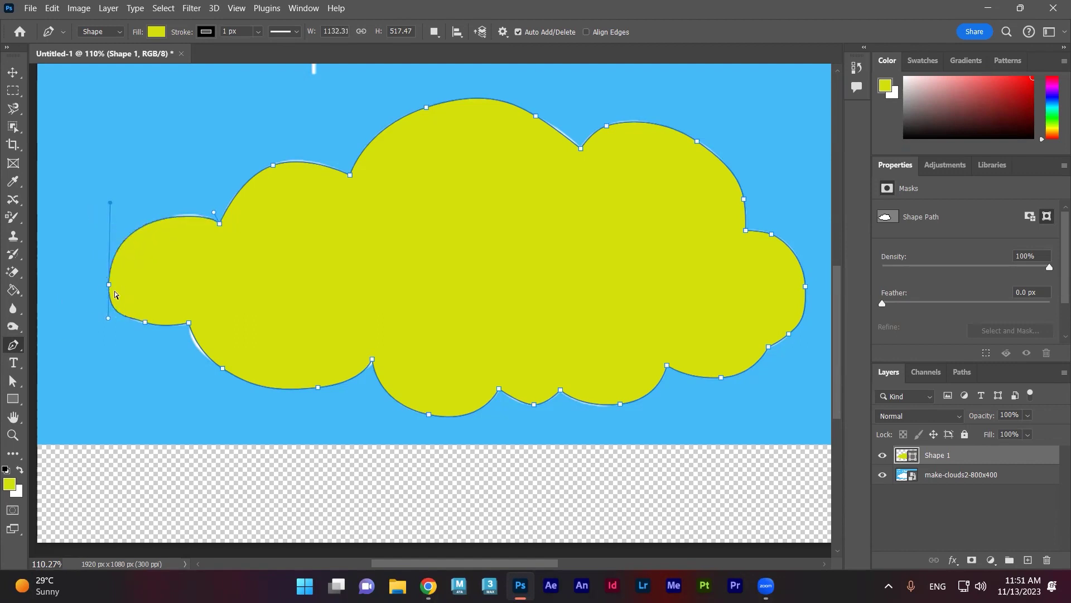
pyautogui.moveTo(108, 285)
pyautogui.mouseDown()
pyautogui.moveTo(129, 277)
pyautogui.moveTo(110, 285)
pyautogui.mouseUp()
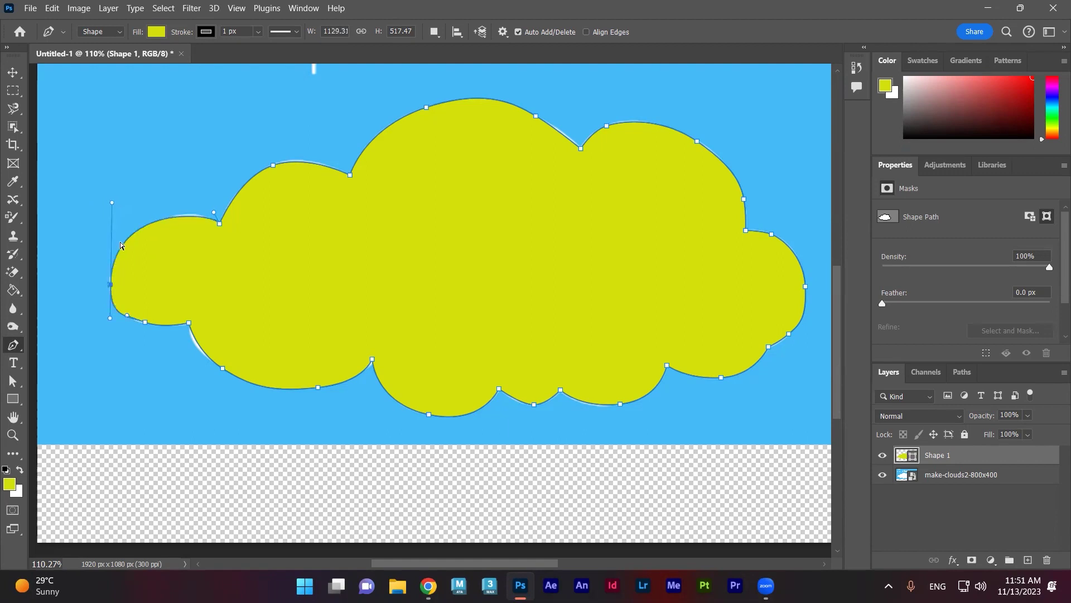
pyautogui.moveTo(112, 203)
pyautogui.mouseDown()
pyautogui.moveTo(115, 232)
pyautogui.moveTo(129, 196)
pyautogui.mouseUp()
pyautogui.moveTo(110, 285)
pyautogui.mouseDown()
pyautogui.moveTo(104, 299)
pyautogui.moveTo(110, 285)
pyautogui.mouseUp()
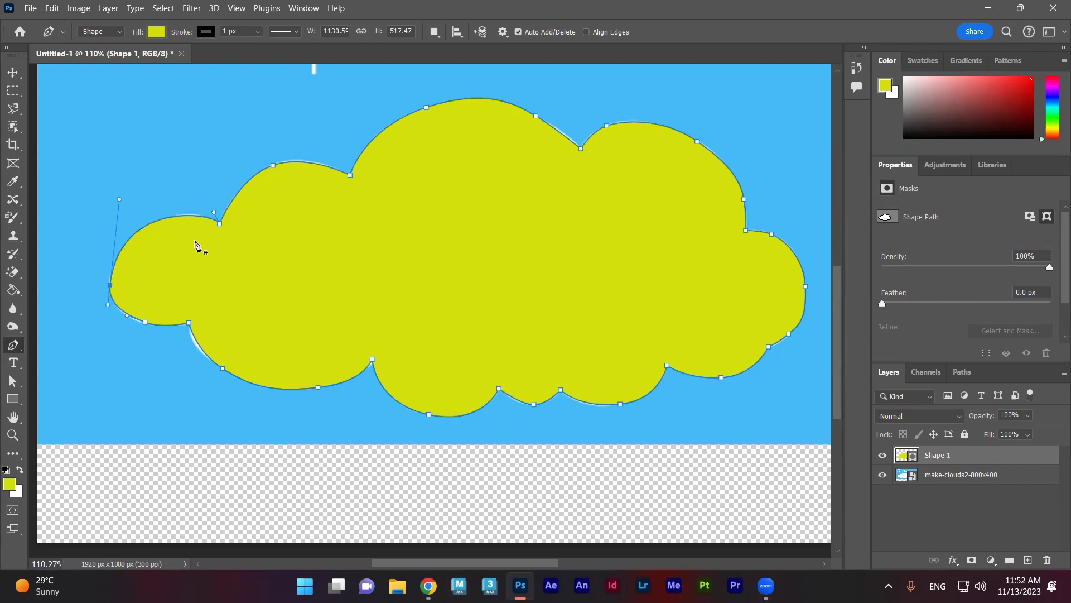
# Change the cloud shape's fill to white from the recently used colors and switch to the Move tool.
pyautogui.click(158, 33)
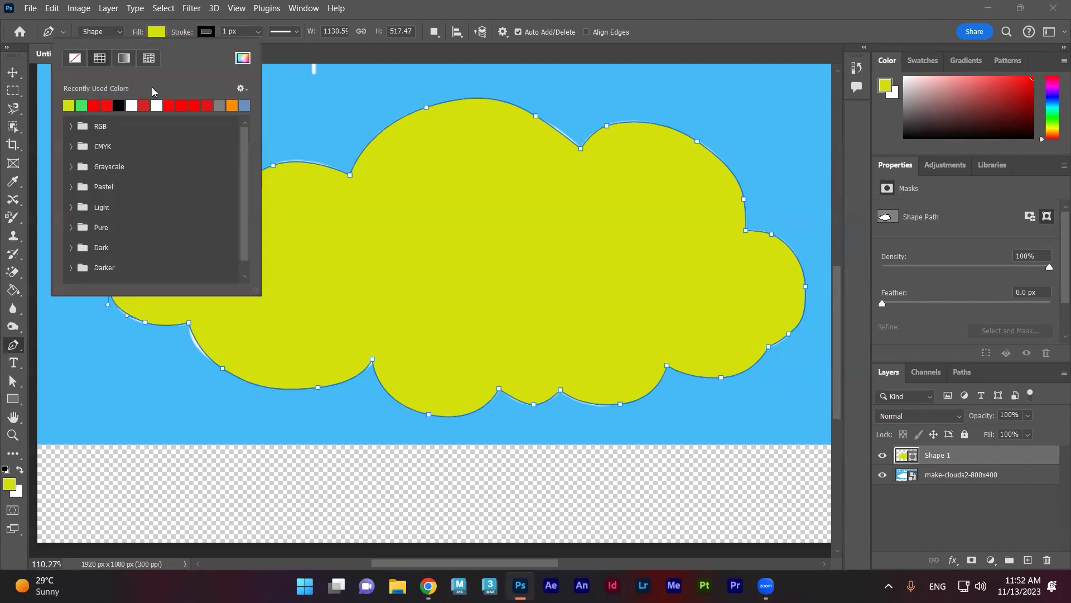
pyautogui.click(130, 105)
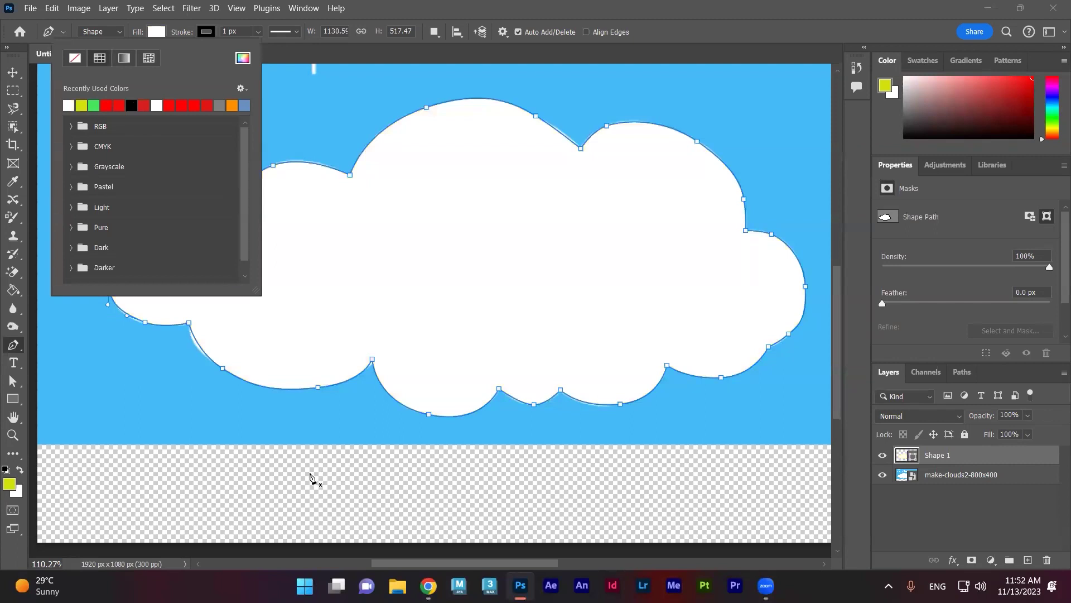
pyautogui.click(10, 70)
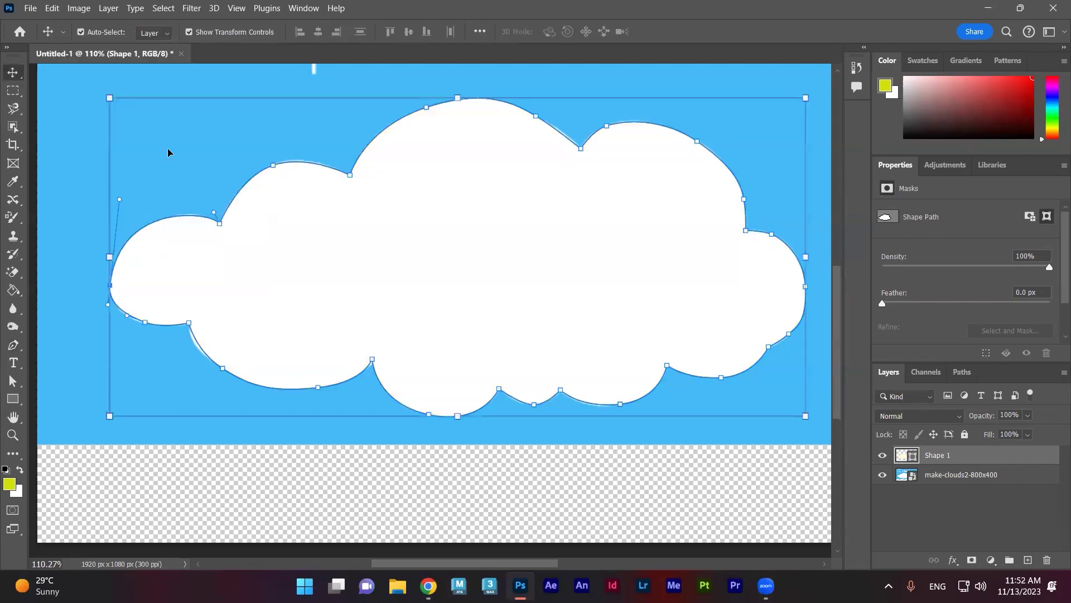